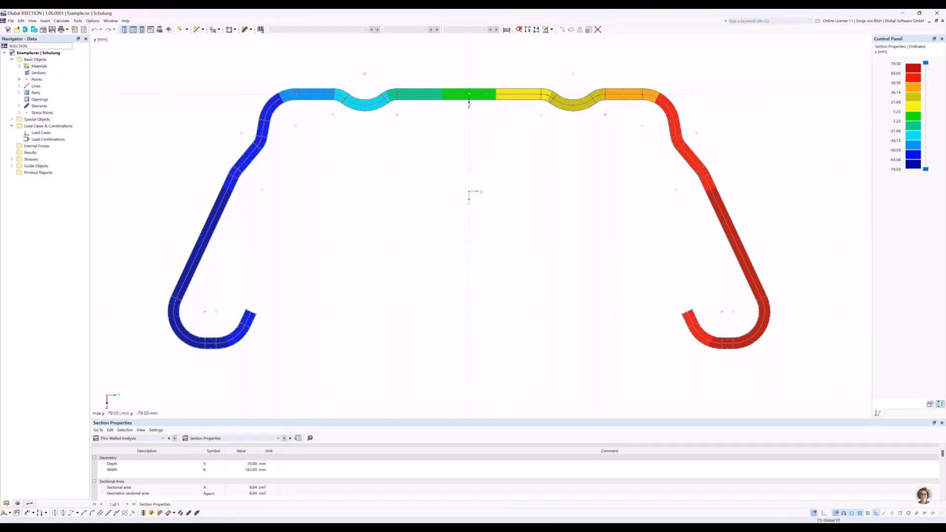
Step: Look through the section's point list, the display settings for points and the available result types
left_click(20, 80)
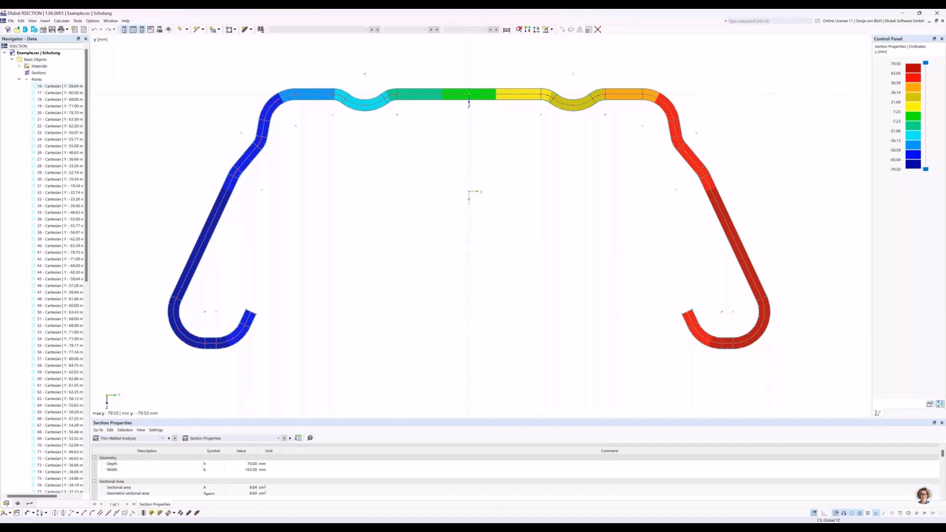
double_click(59, 87)
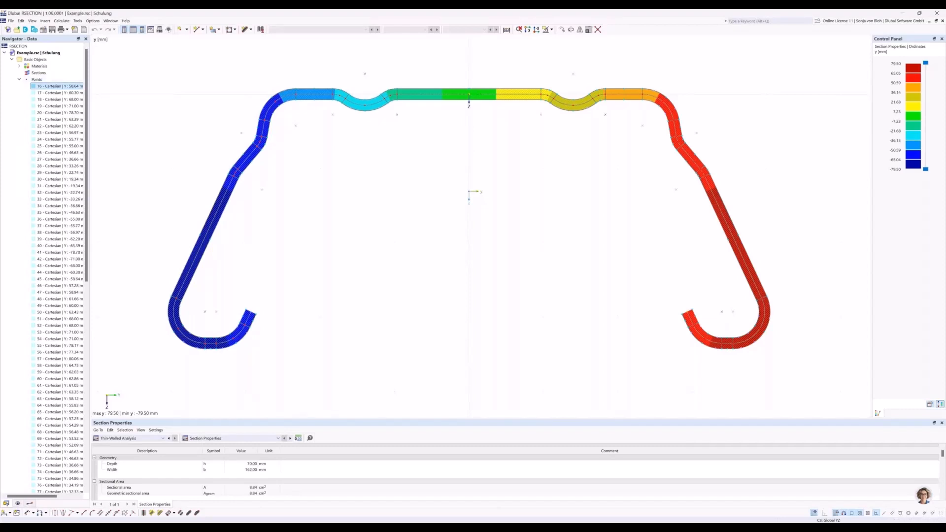
left_click(37, 80)
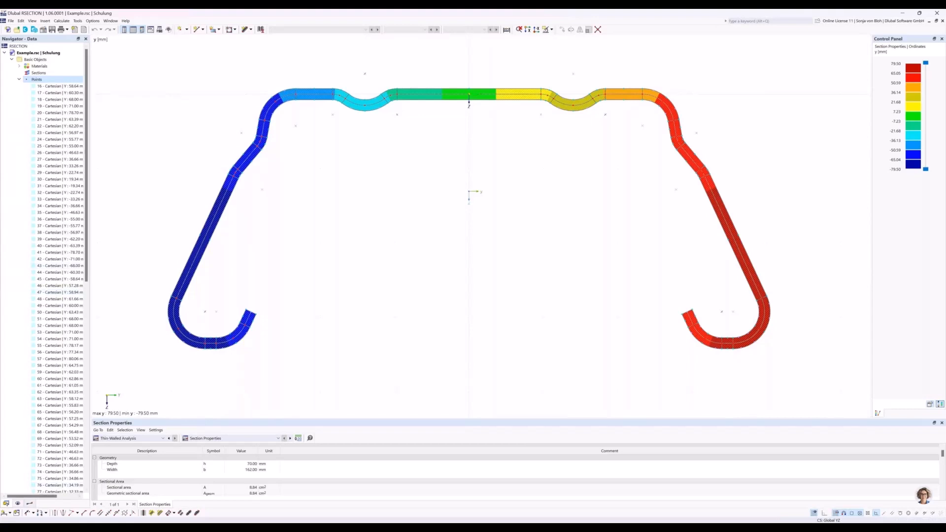
left_click(18, 503)
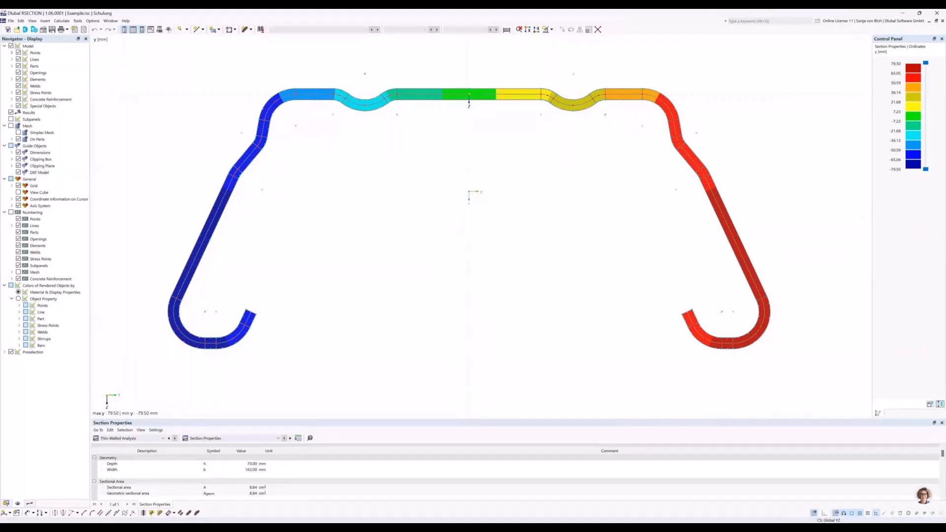
left_click(35, 52)
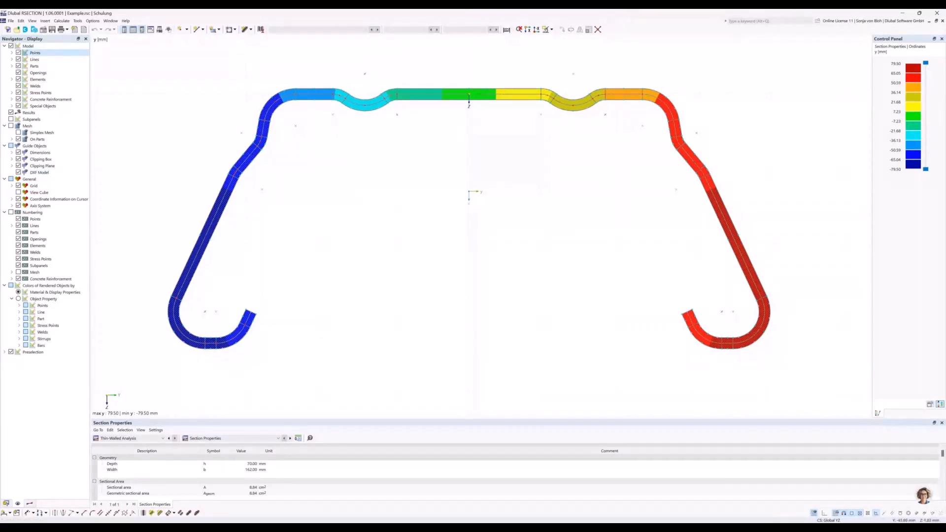
left_click(18, 53)
left_click(29, 503)
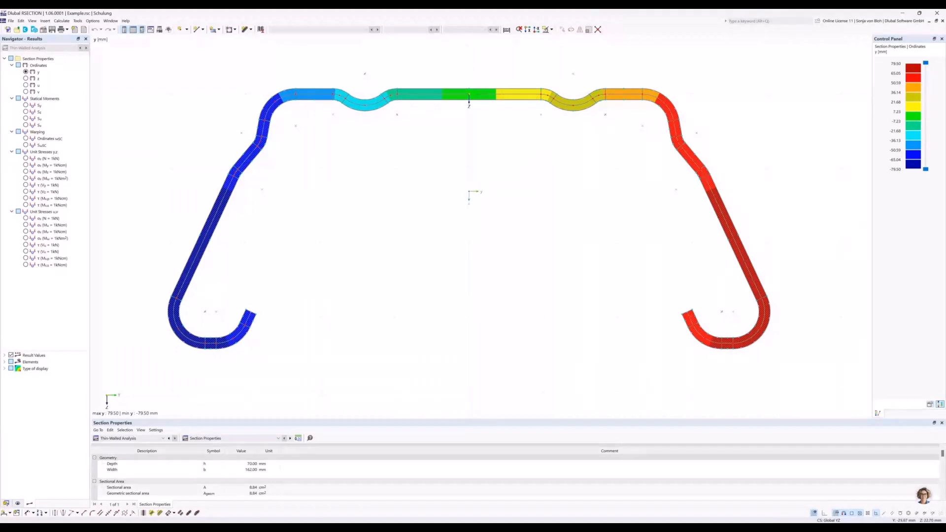
middle_click_drag(357, 184, 419, 186)
mouse_move(420, 283)
middle_mouse_down()
mouse_move(382, 287)
mouse_move(431, 302)
middle_mouse_up()
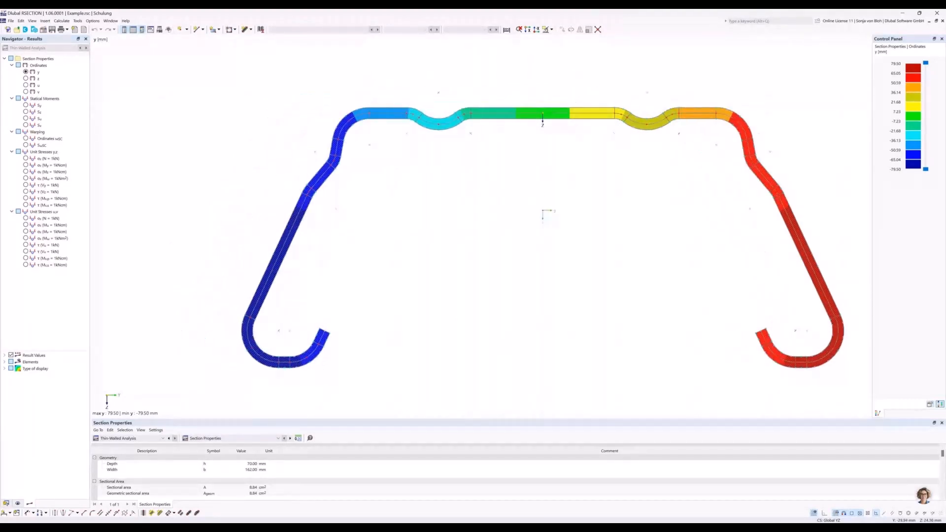
middle_click_drag(431, 302, 415, 296)
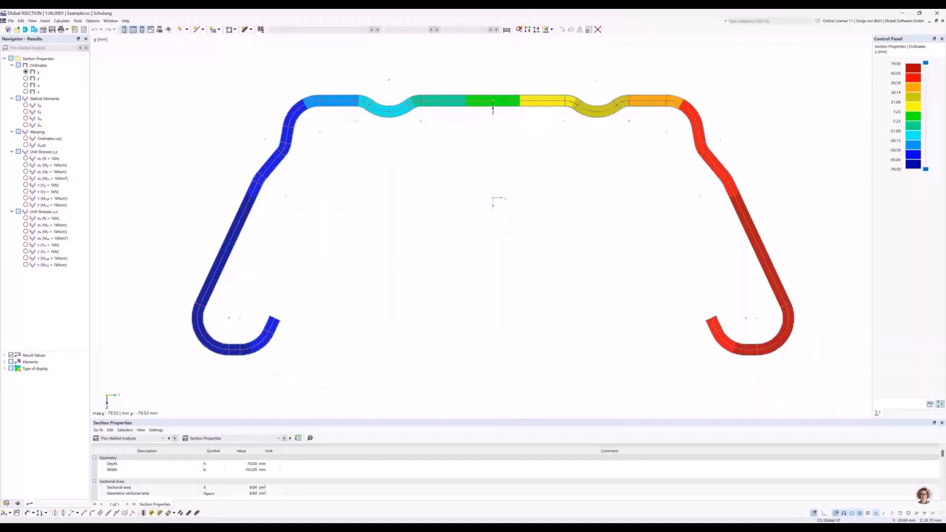
scroll(419, 190, "up", 3)
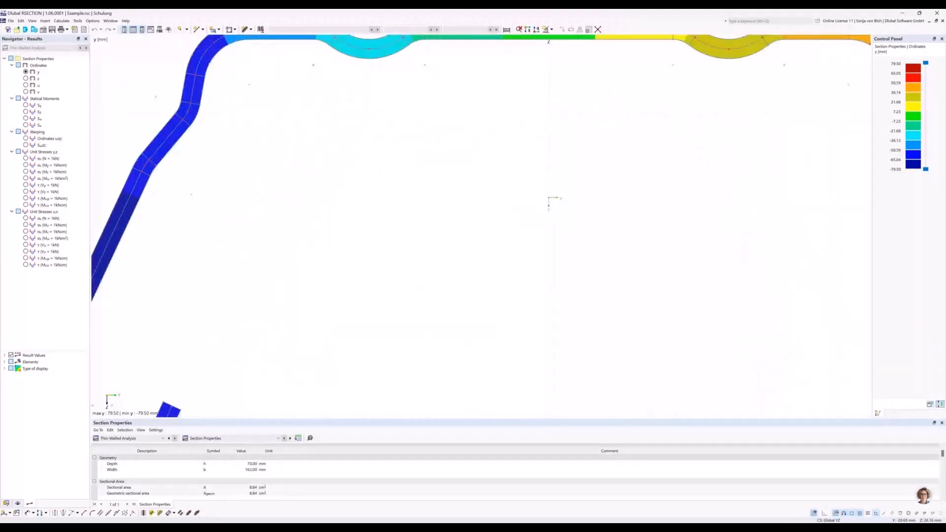
scroll(416, 198, "down", 3)
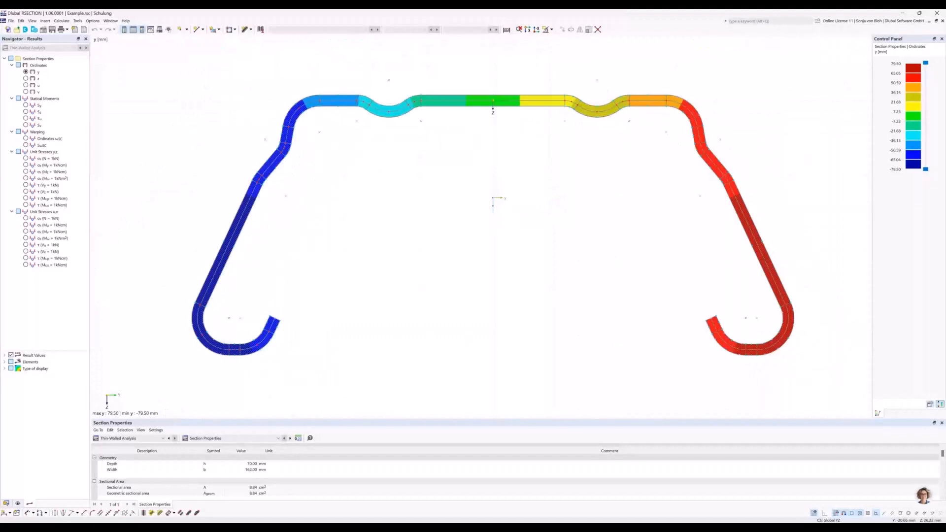
scroll(418, 200, "up", 1)
scroll(418, 200, "down", 2)
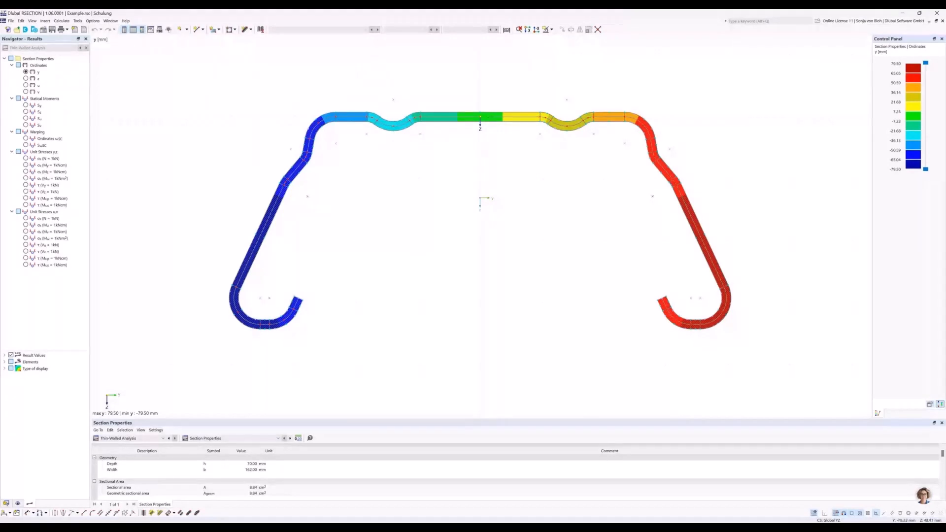
Step: Select the section's lower-left lip with an enclosing window and a crossing window, and clear the selection
left_click_drag(193, 244, 371, 380)
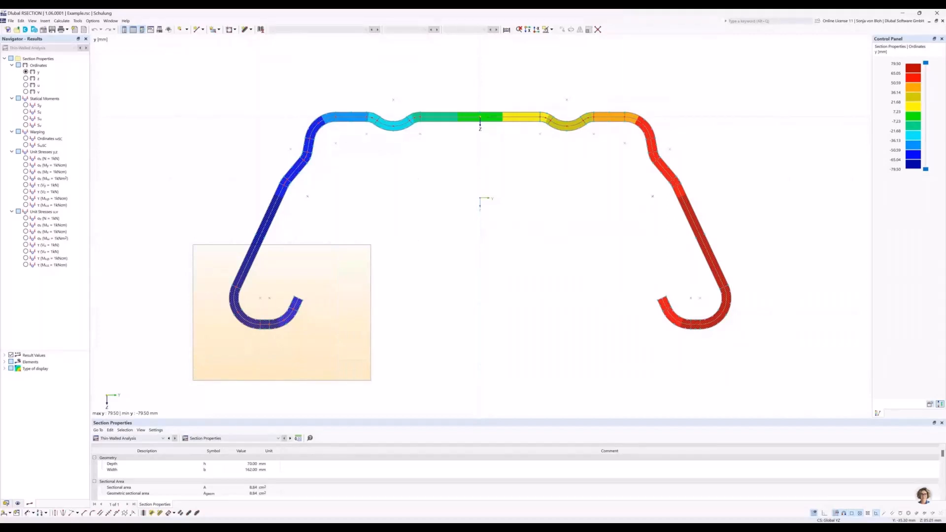
left_click_drag(371, 380, 371, 380)
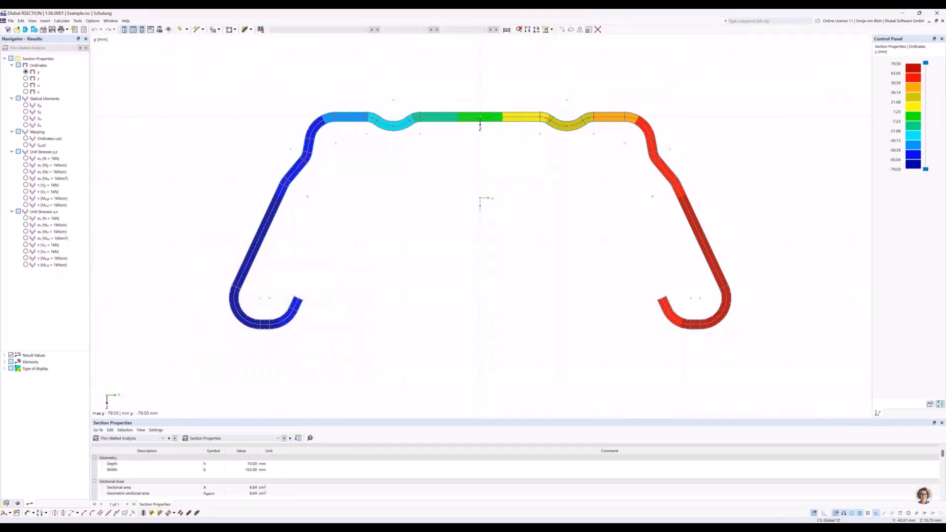
left_click_drag(347, 356, 189, 235)
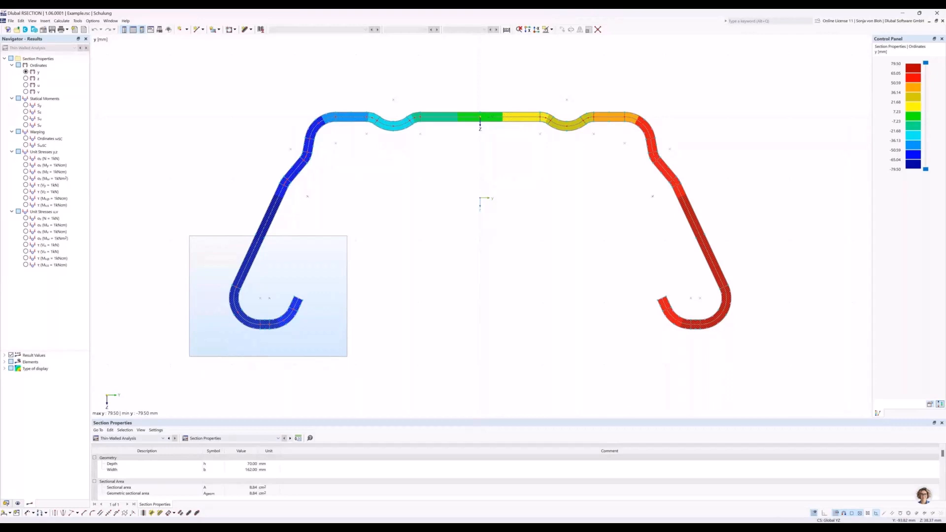
left_click_drag(189, 235, 189, 236)
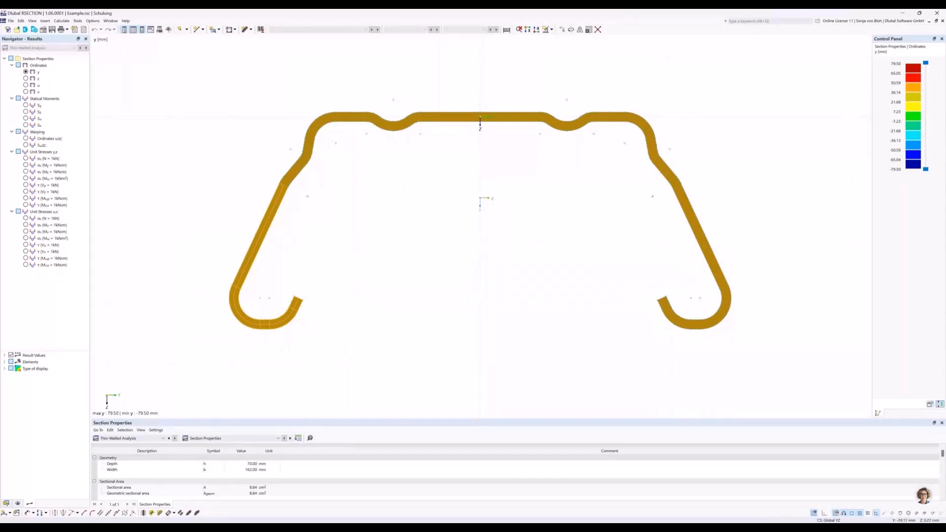
left_click(428, 164)
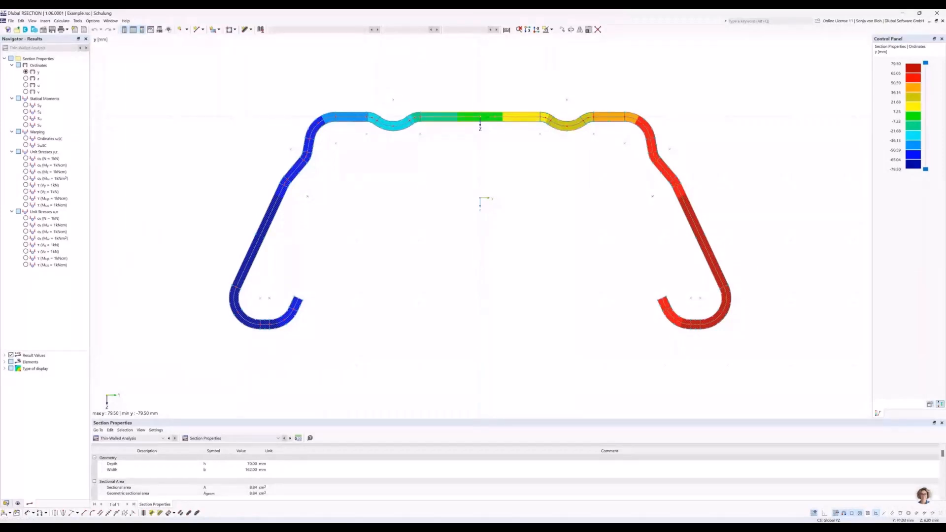
left_click(604, 121)
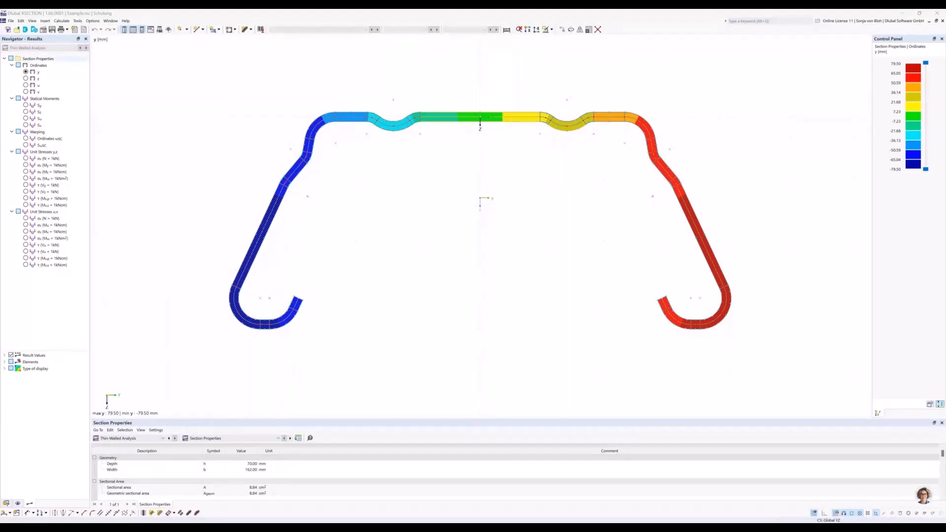
Step: Start a new model named Example 1 with Thin-Walled Analysis and the standard EN 1993-1-1 and EN 1993-1-5
left_click(8, 30)
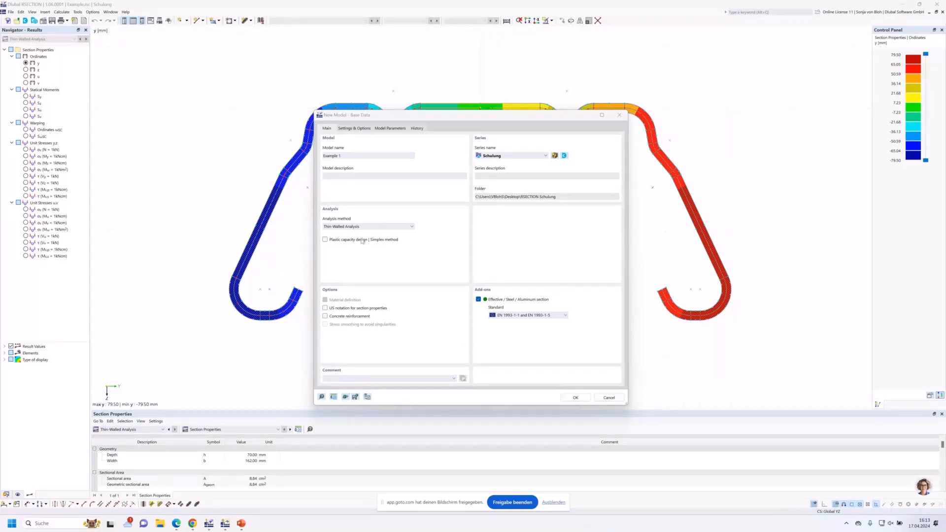
left_click(408, 227)
left_click(409, 228)
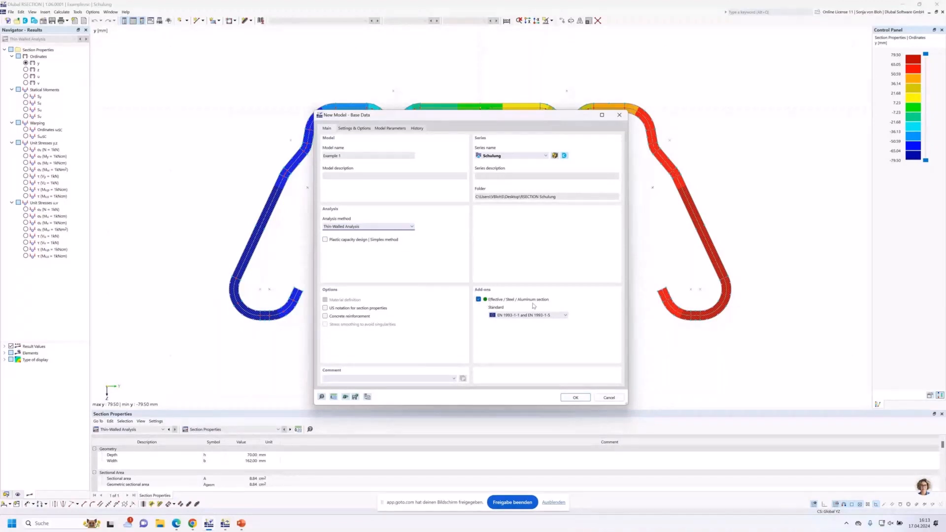
left_click(565, 315)
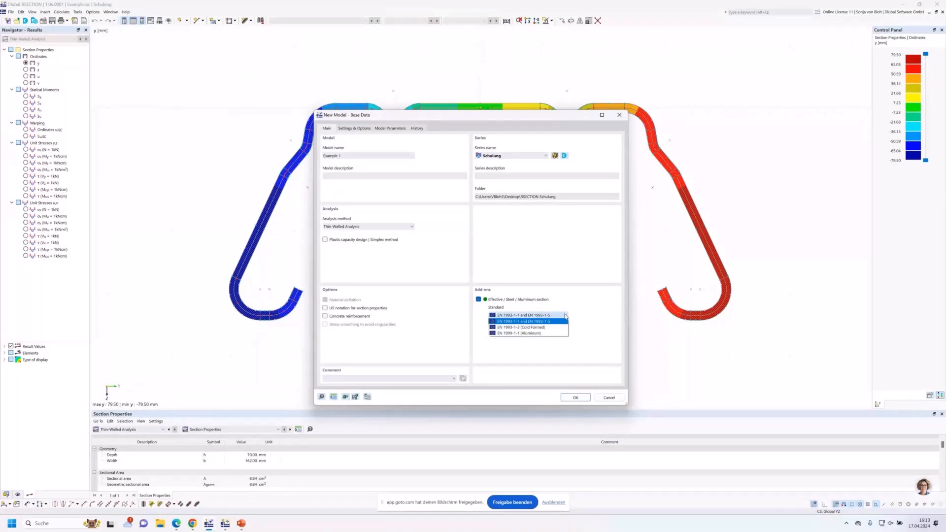
left_click(558, 321)
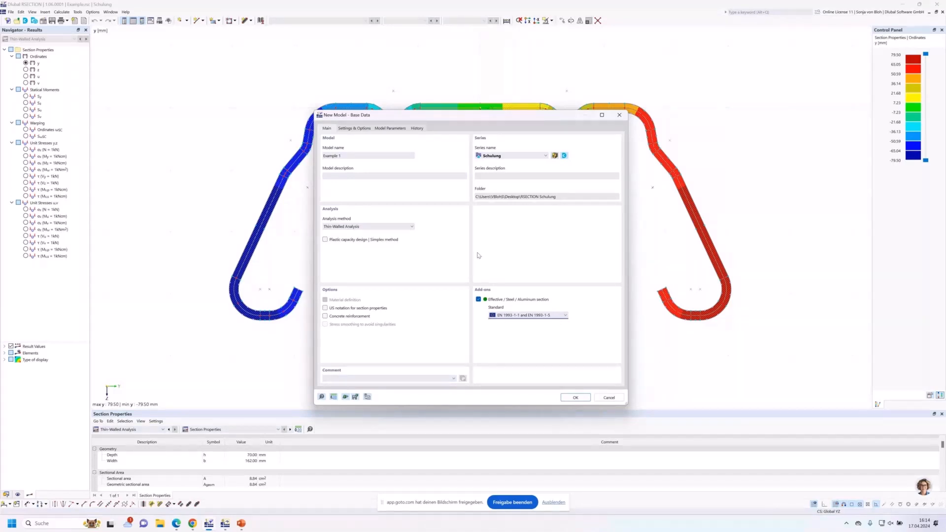
Step: Review the new model's manufacturing type and buckling curve settings, and create the model
left_click(359, 129)
left_click(412, 156)
left_click(413, 156)
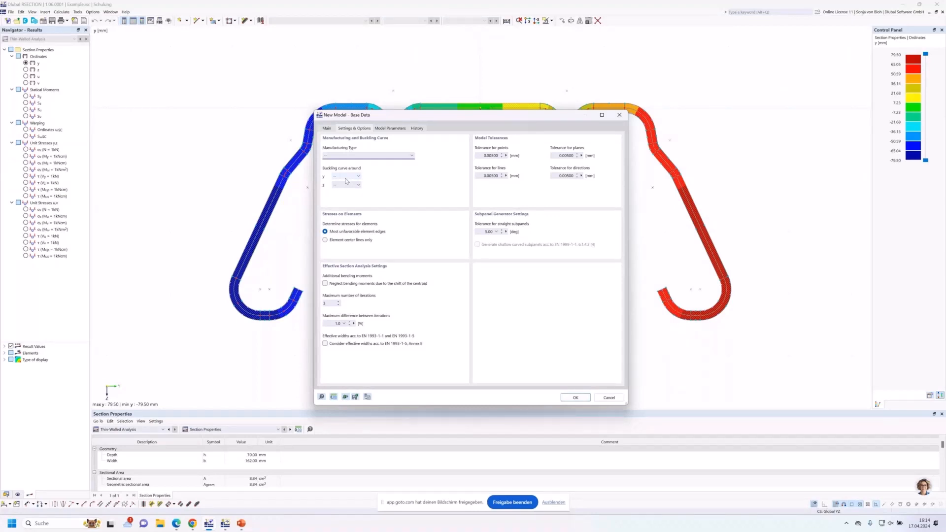
left_click(326, 128)
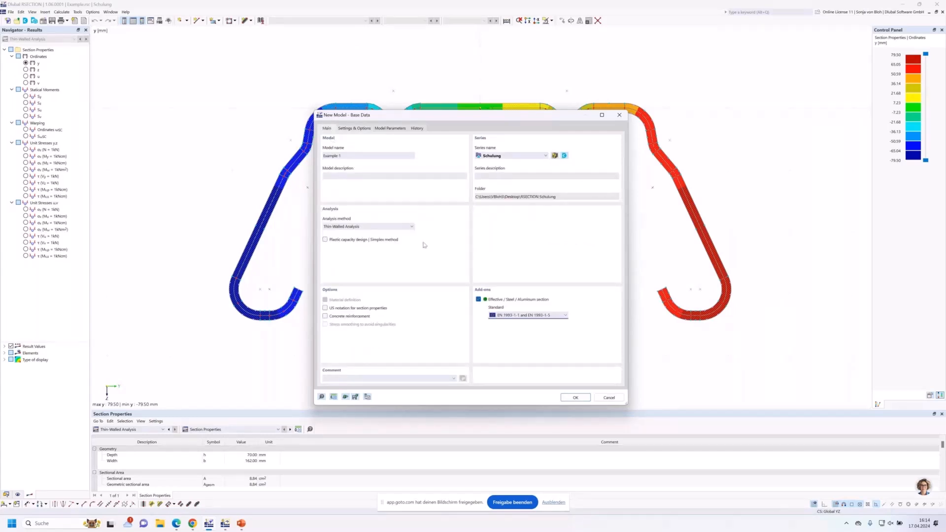
left_click(576, 398)
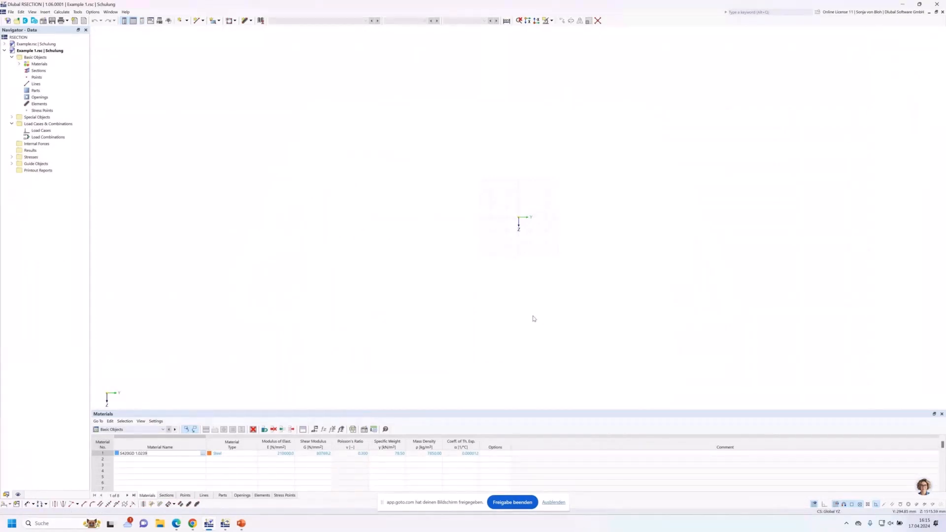
Step: Edit the model's first material and set its name to S235W | BS EN 1993-1-1:2005
left_click(19, 64)
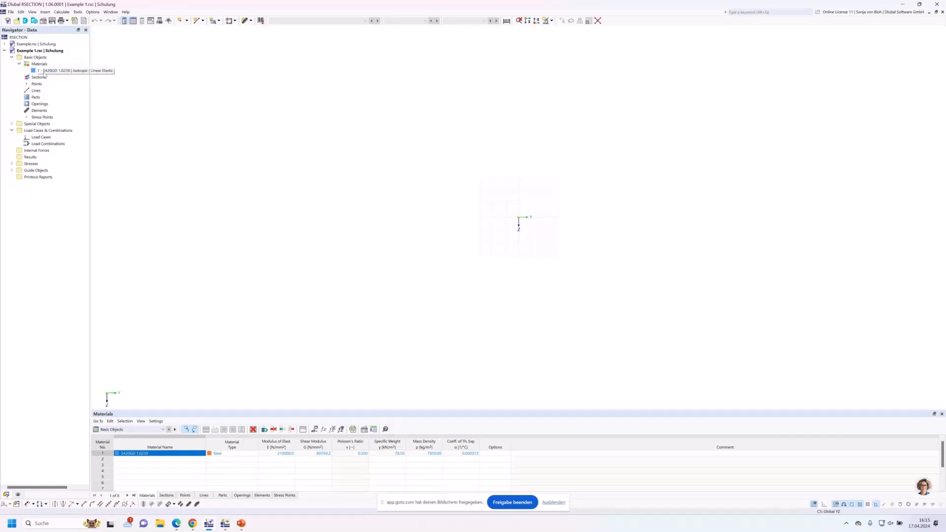
double_click(45, 71)
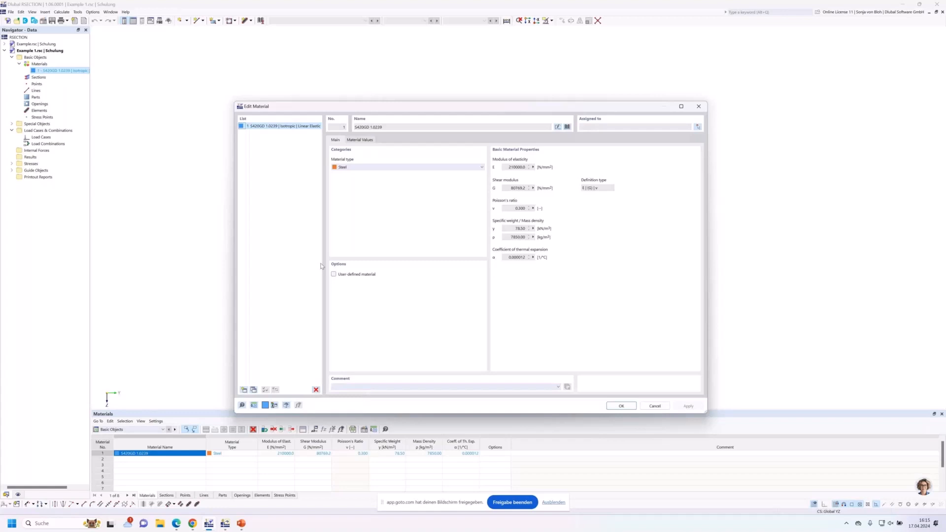
left_click(558, 128)
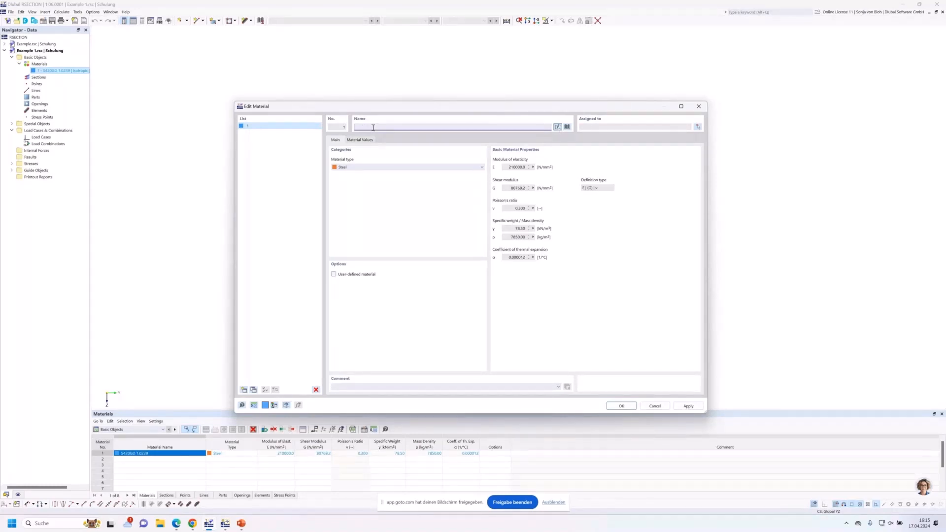
type("S235")
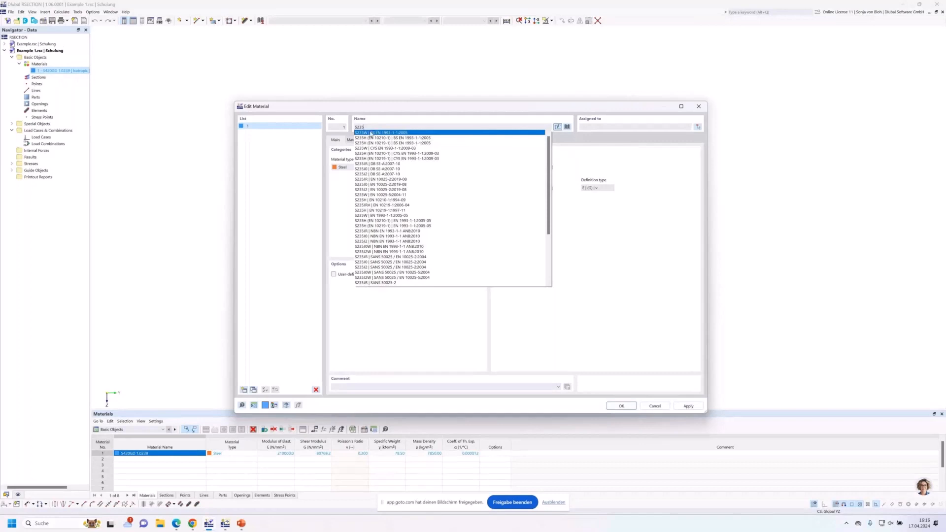
left_click(371, 133)
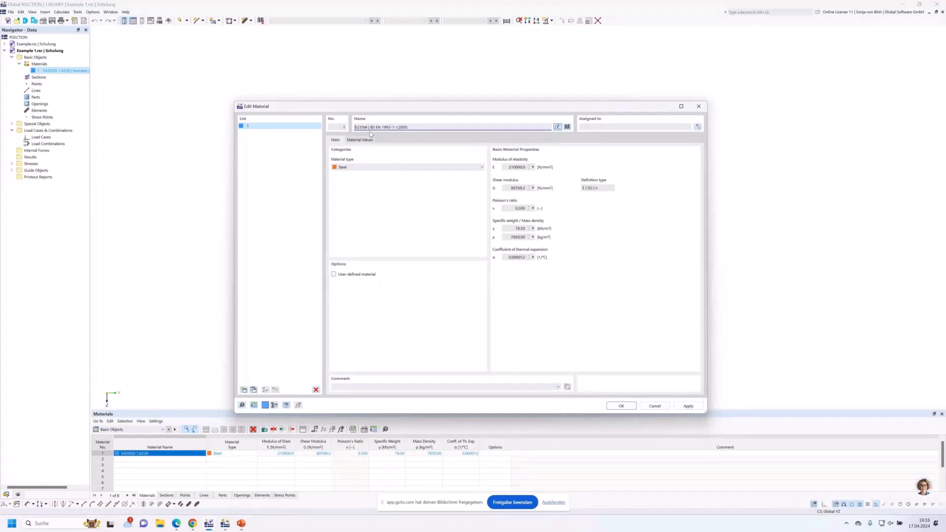
Step: Search the material library for "S 235" and assign steel S235 from the EN 1993-1-1:2005-05 series
left_click(567, 127)
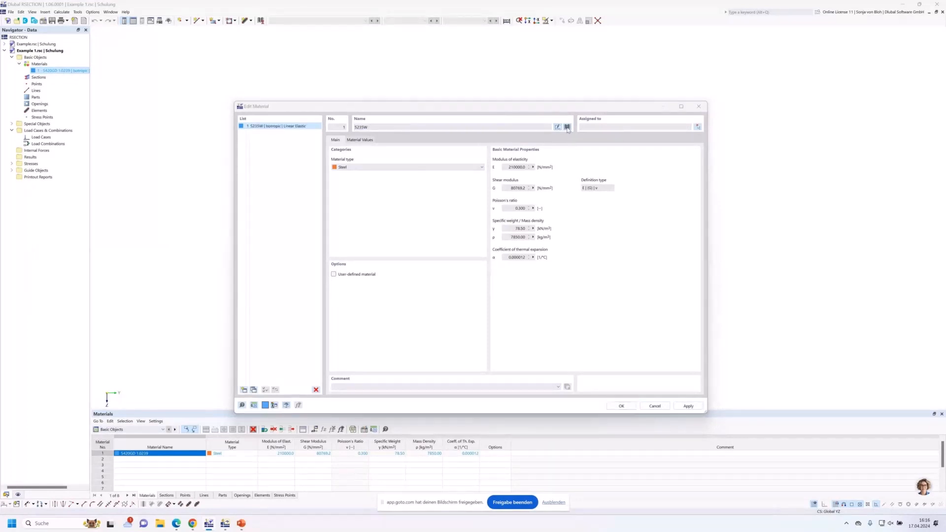
left_click(567, 127)
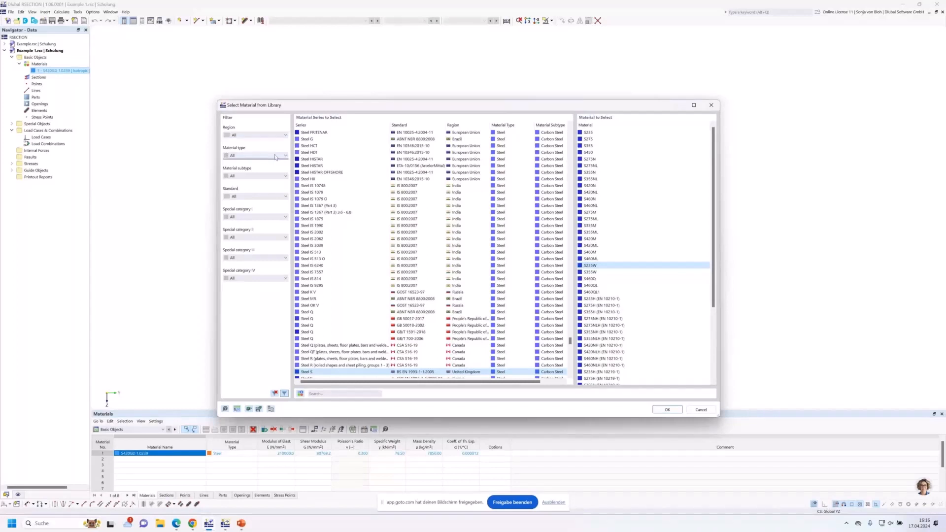
left_click(249, 196)
left_click(251, 197)
left_click(320, 393)
type("S 235")
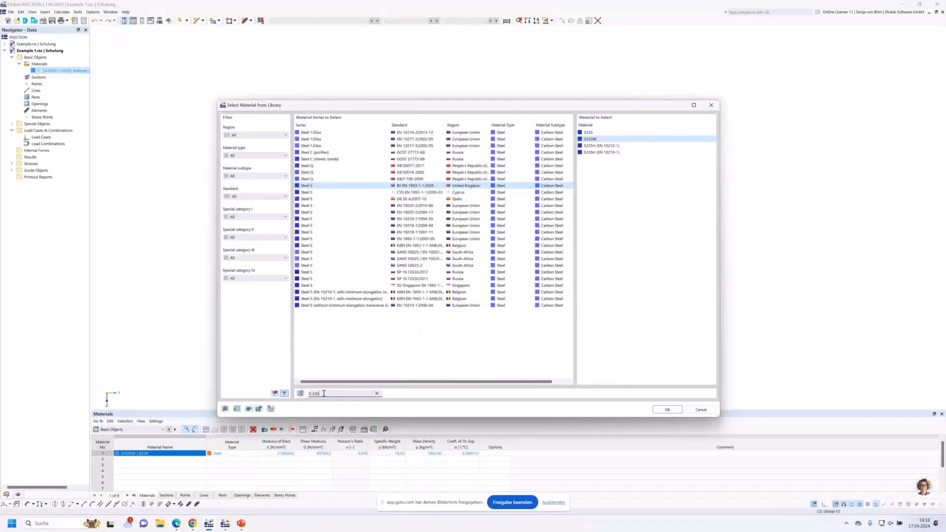
left_click(413, 240)
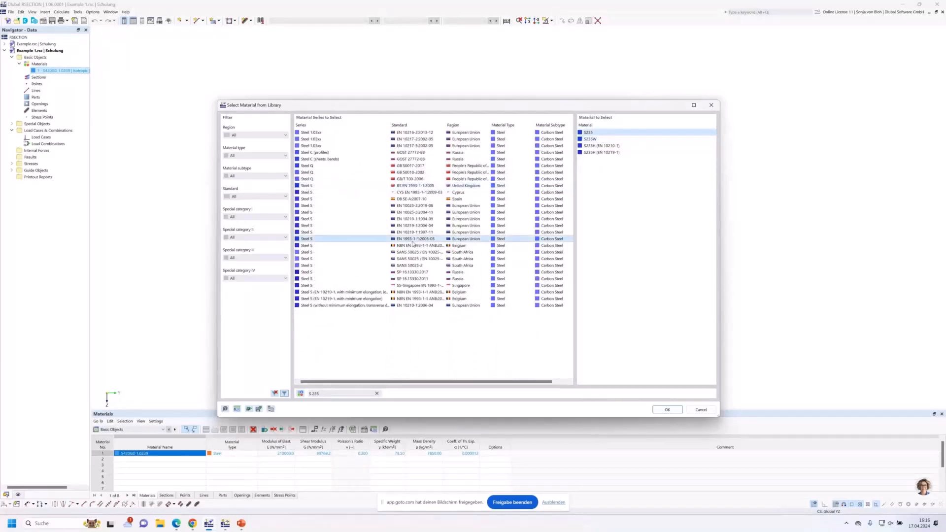
double_click(591, 133)
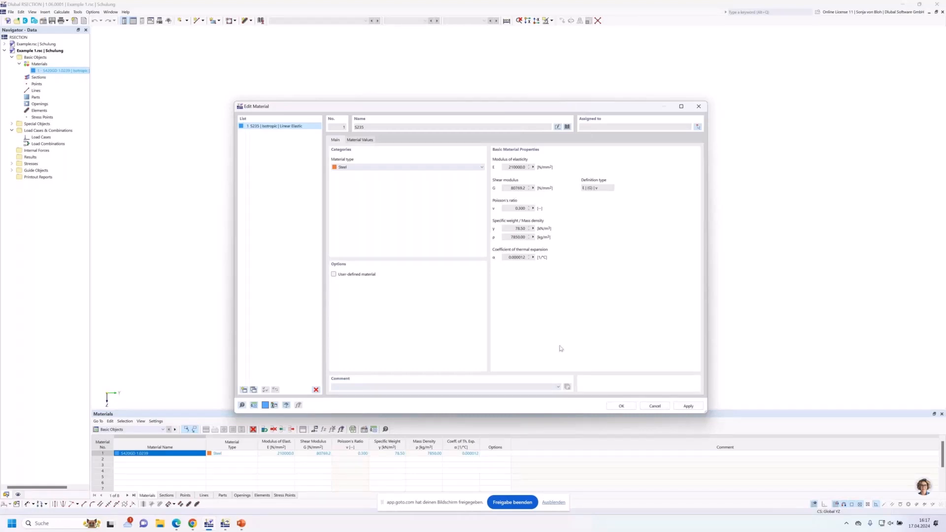
Step: Review the S235 material values with the user-defined material option enabled, disable the option again and accept the material
left_click(334, 274)
left_click(362, 140)
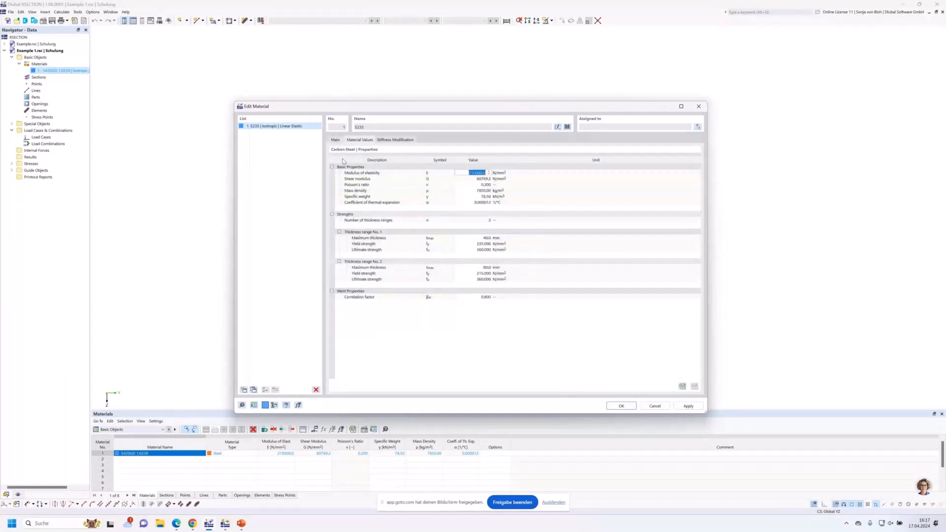
left_click(335, 140)
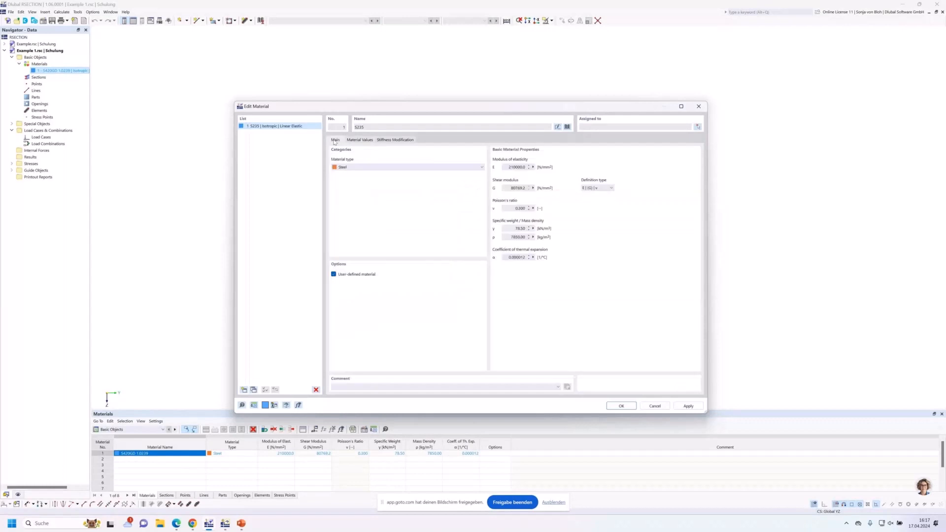
left_click(334, 275)
left_click(620, 405)
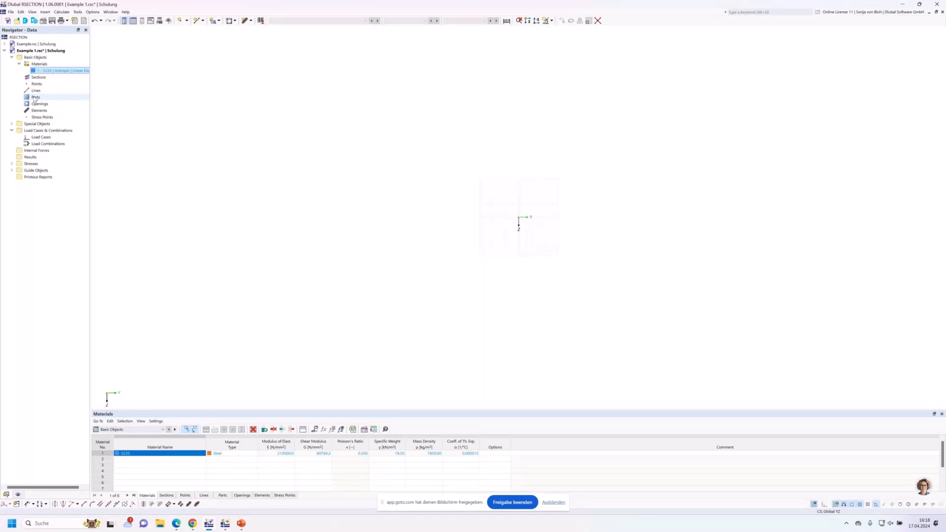
left_click(250, 21)
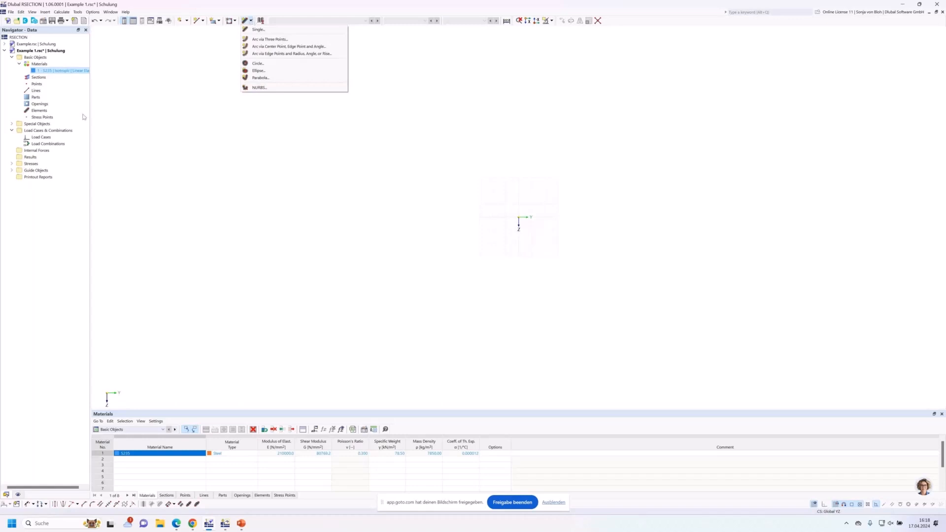
left_click(44, 112)
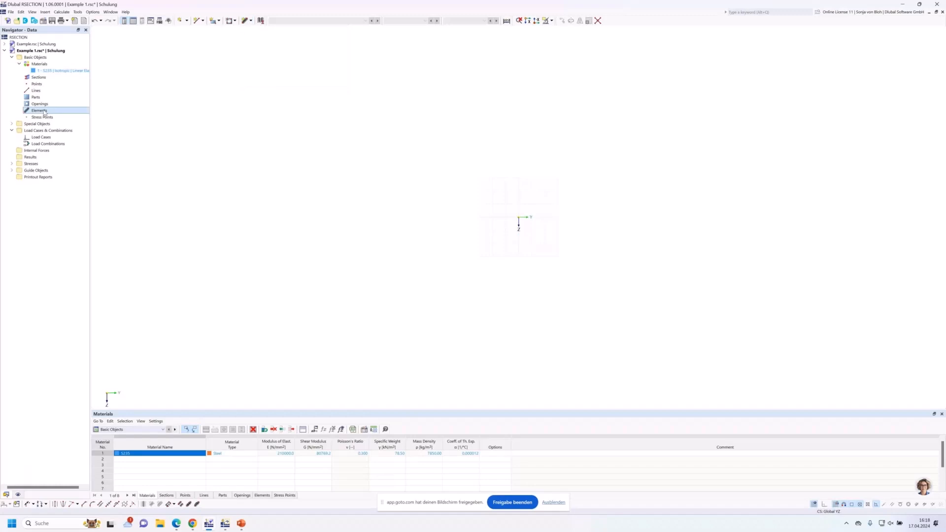
right_click(45, 113)
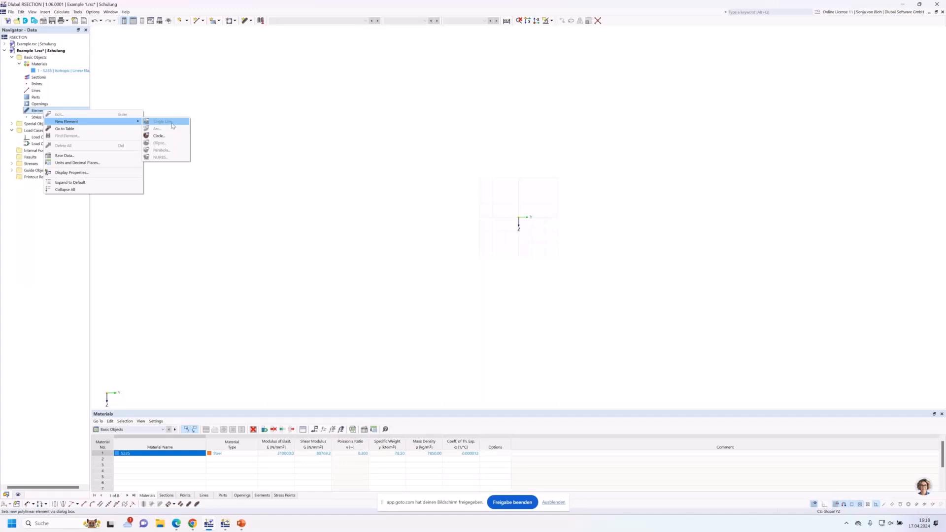
left_click(296, 75)
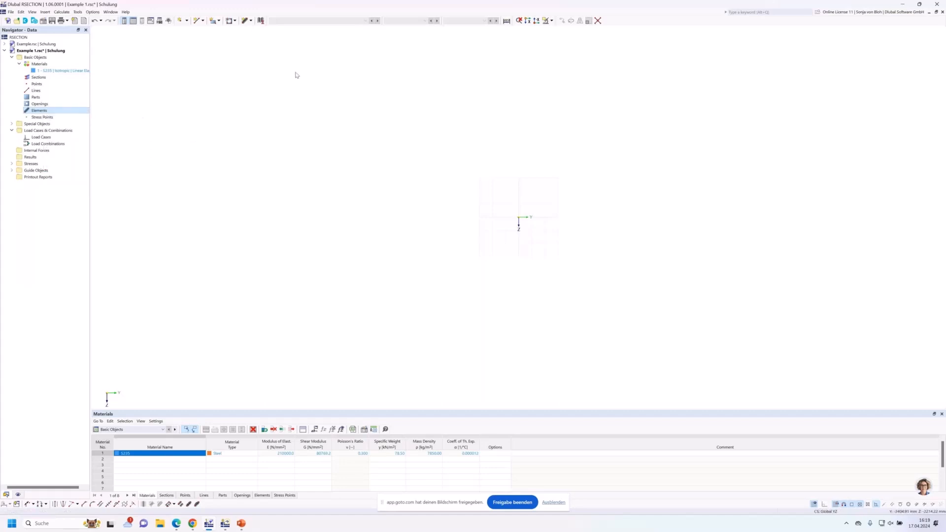
Step: Place a horizontal single-line element by length and direction from the origin, 150 mm long and 10.7 mm thick, as the bottom flange
left_click(251, 20)
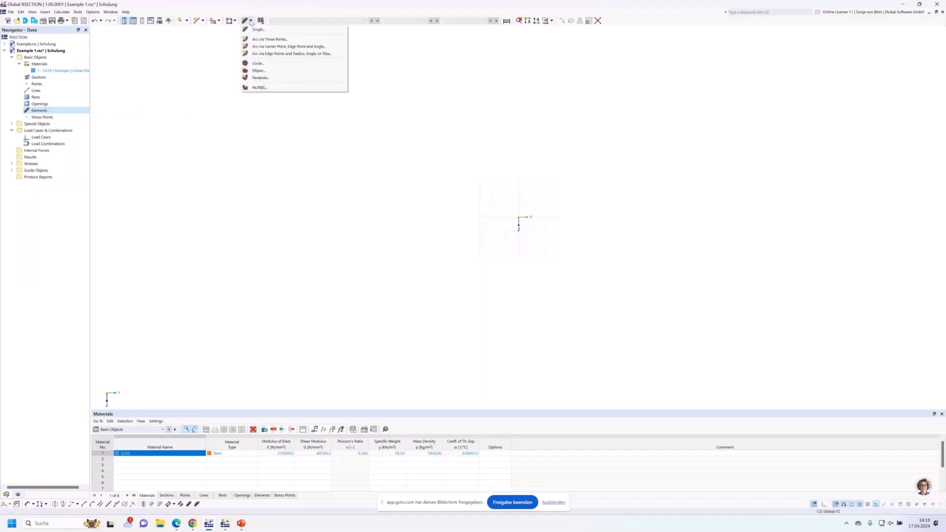
left_click(269, 30)
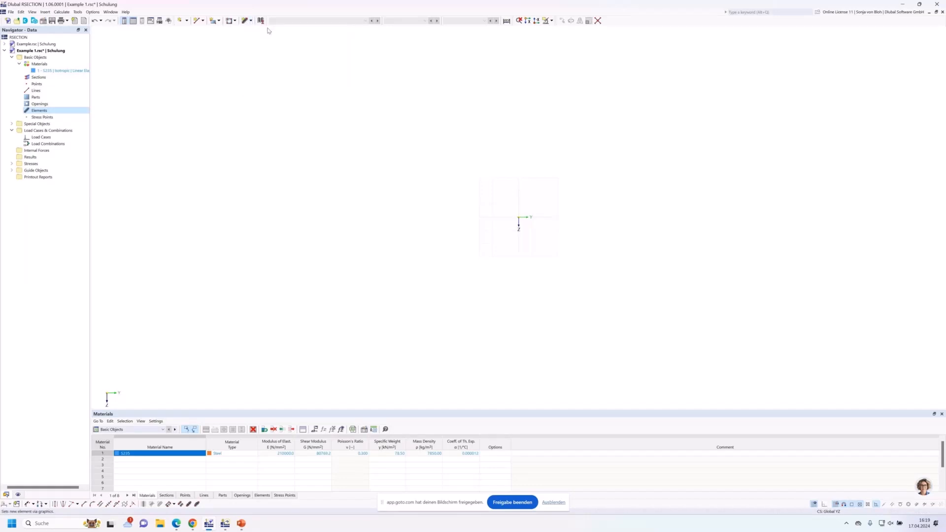
left_click_drag(126, 40, 290, 96)
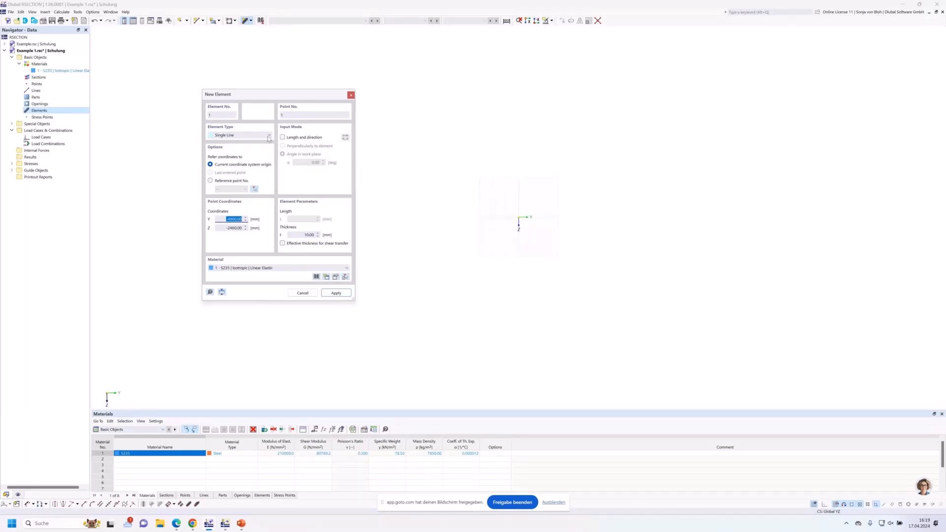
left_click(285, 137)
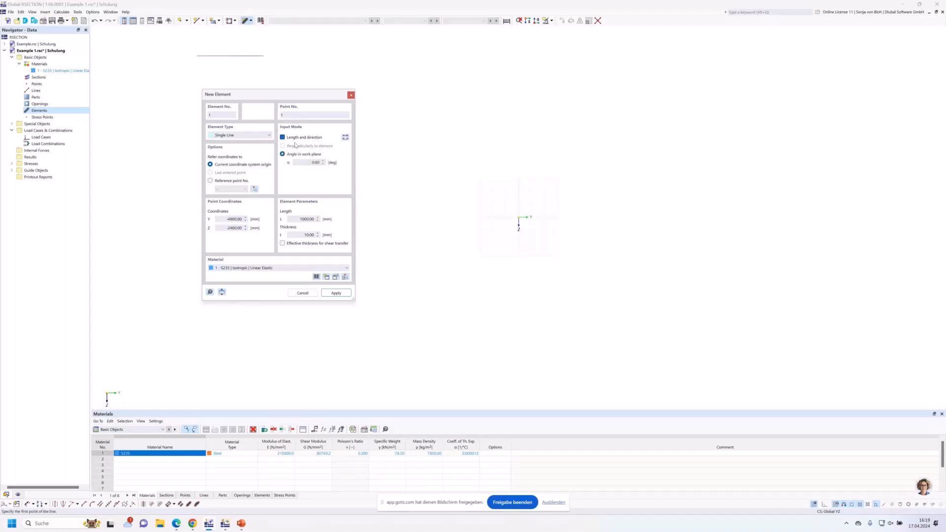
left_click(311, 162)
left_click(295, 220)
left_click_drag(294, 220, 335, 227)
type("150")
left_click_drag(301, 236, 329, 243)
type("10")
scroll(507, 218, "up", 3)
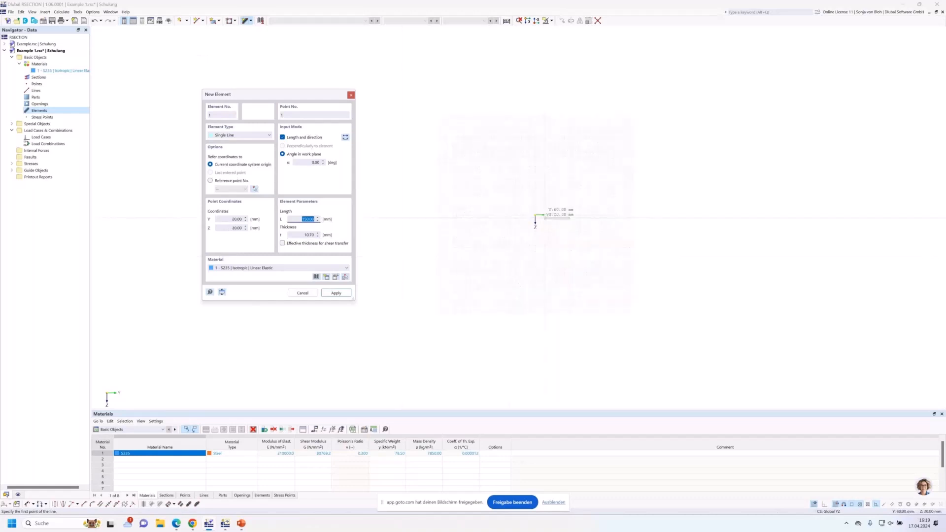
scroll(507, 212, "up", 5)
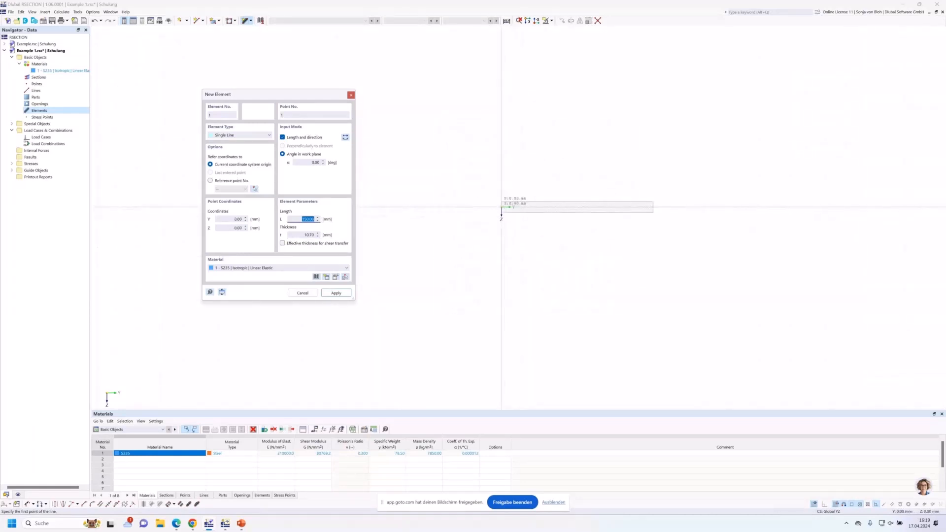
left_click(501, 207)
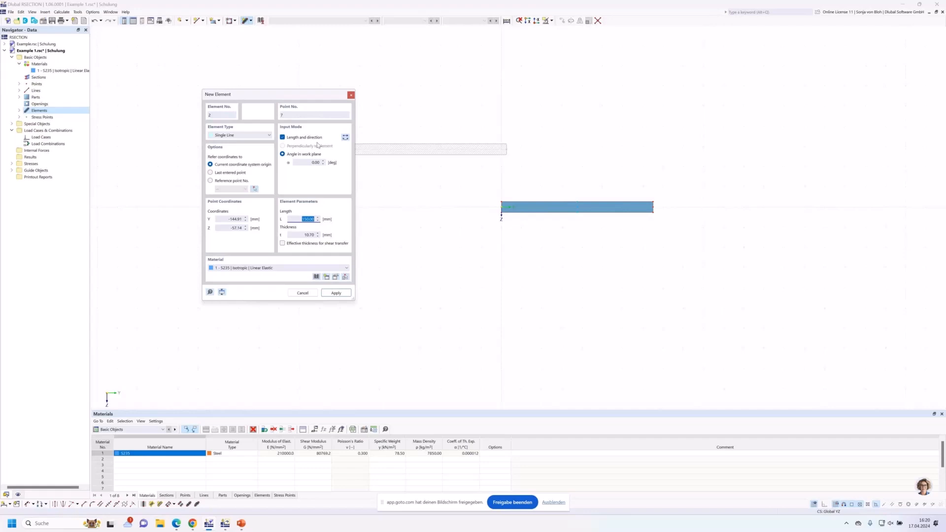
Step: Add the web as a 90° element 289.3 mm long and 7.1 mm thick, starting at the bottom flange's midpoint
left_click(306, 162)
double_click(306, 163)
type("90")
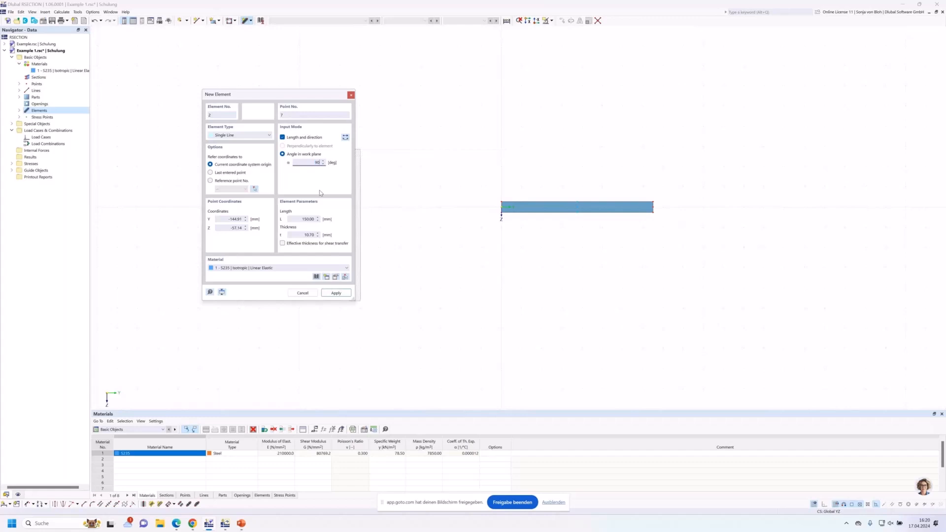
double_click(299, 220)
type("289.3")
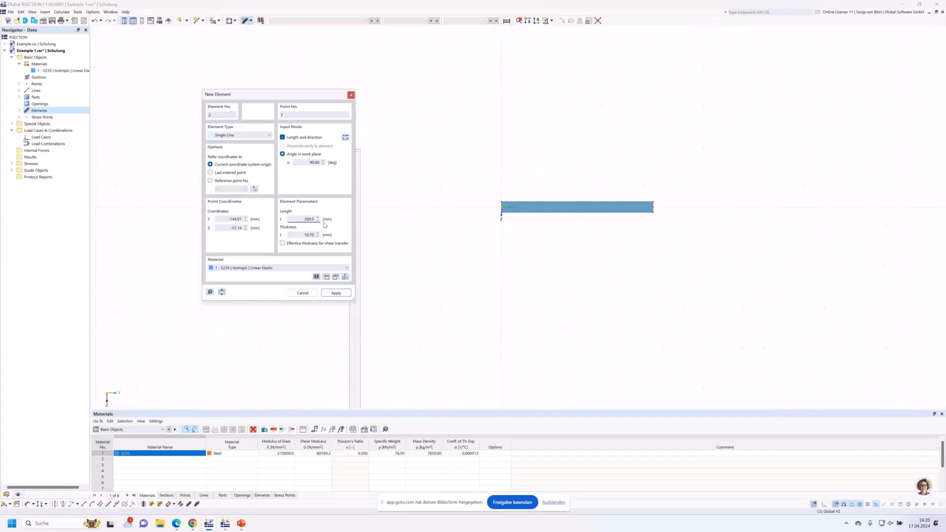
left_click(300, 235)
type("7.10")
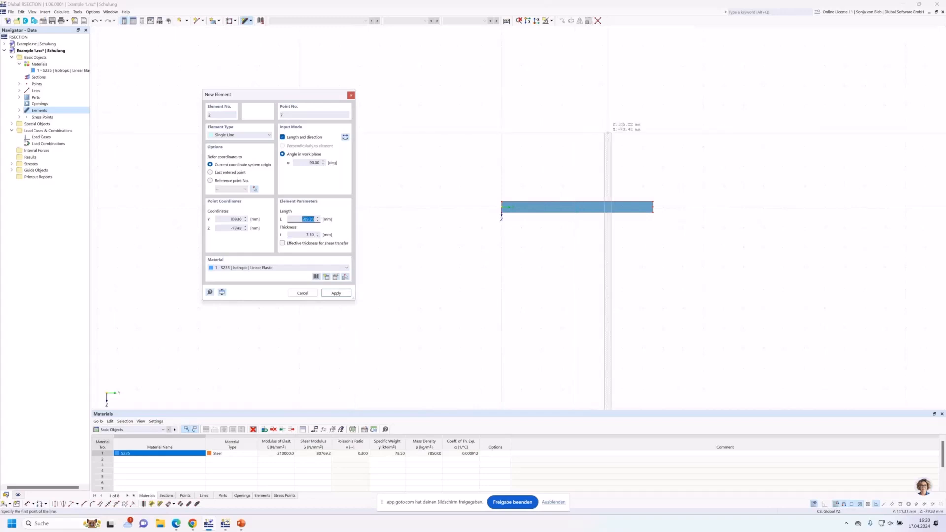
scroll(588, 110, "down", 1)
scroll(588, 109, "down", 1)
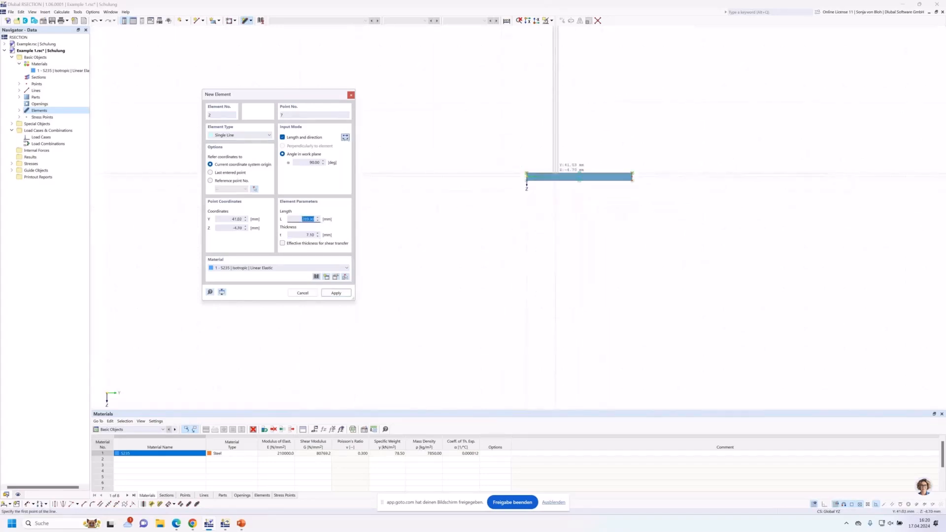
scroll(582, 171, "up", 2)
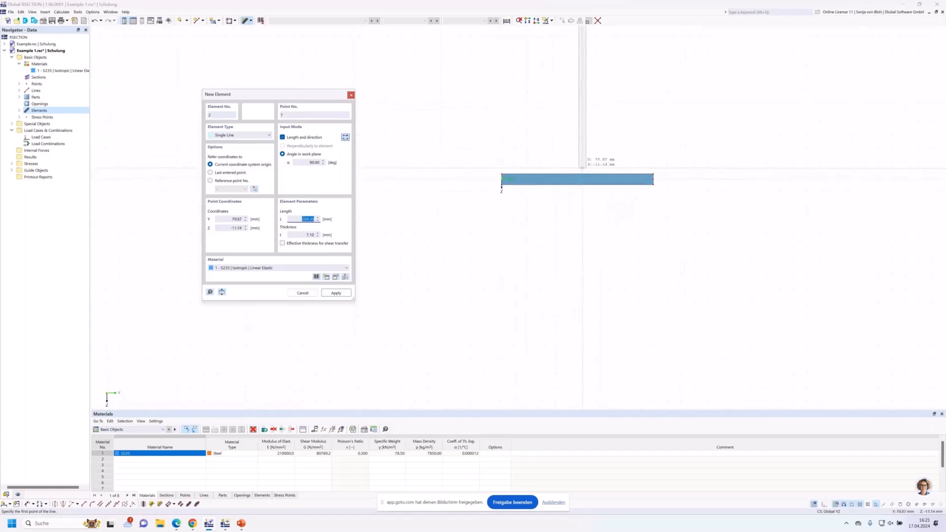
middle_click_drag(586, 168, 592, 234)
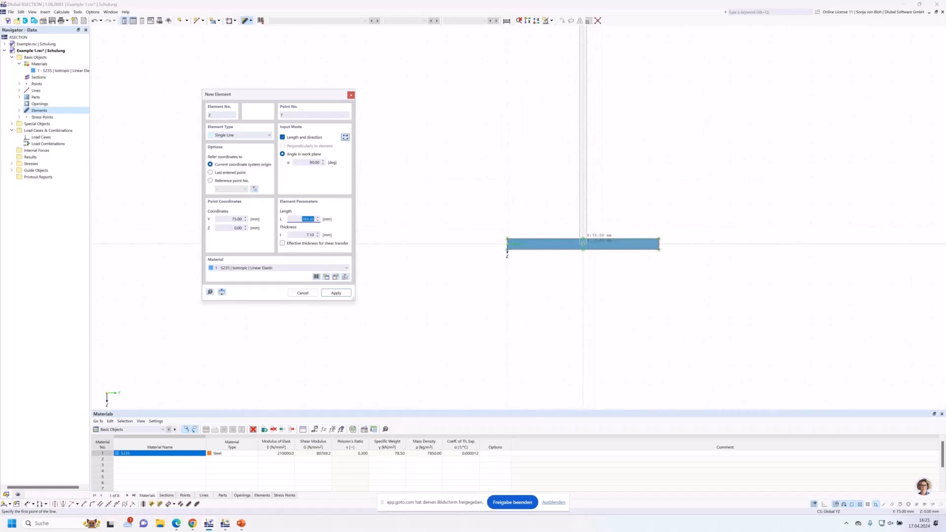
left_click(582, 242)
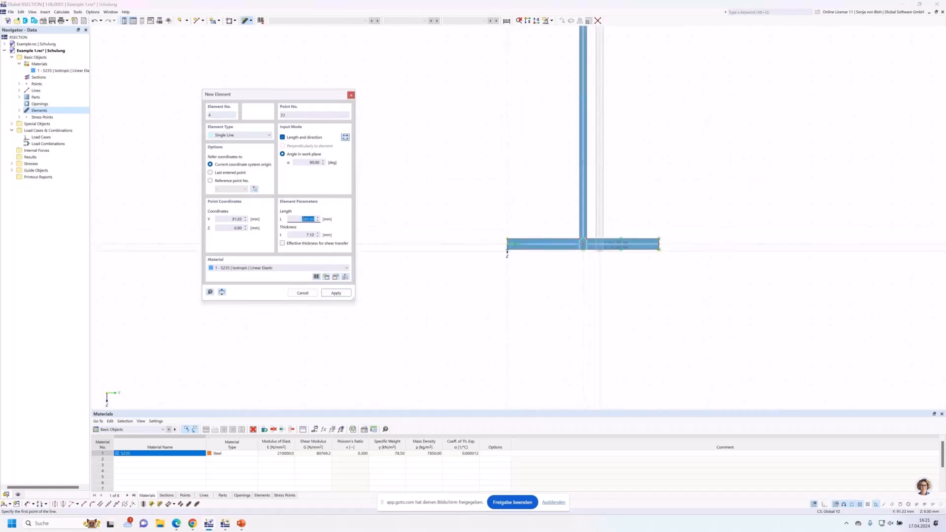
Step: Add the left half of the top flange at the web's upper end, with 0° angle, 75 mm length and 10.7 mm thickness
scroll(619, 281, "down", 3)
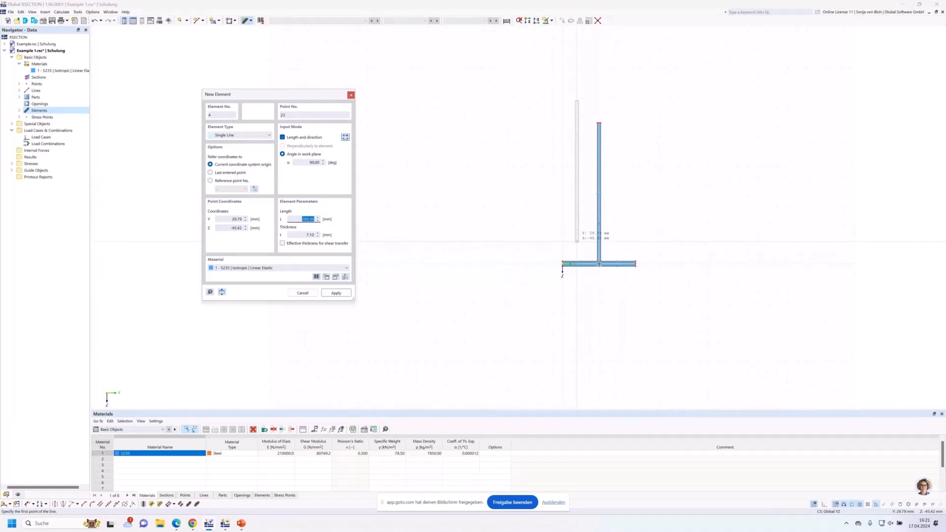
left_click(305, 163)
type("0")
key("Tab")
type("75")
left_click(307, 235)
type(".7")
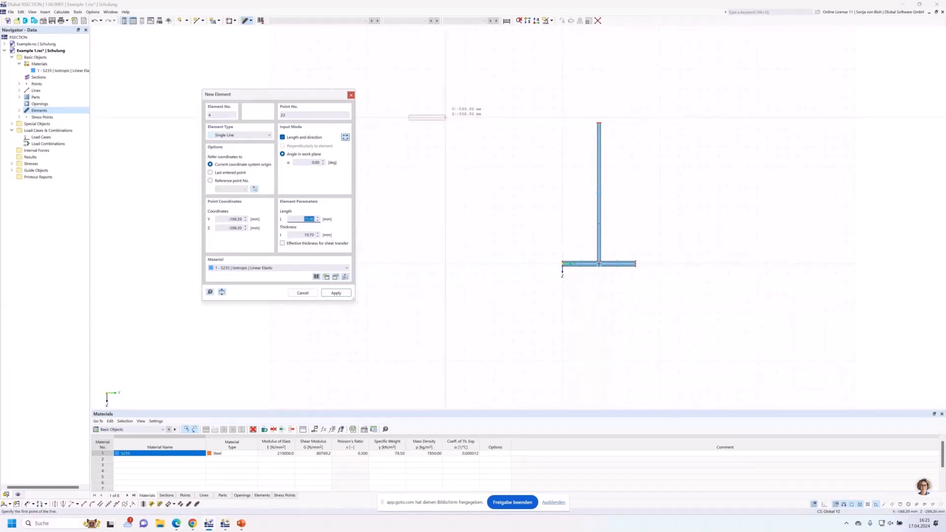
scroll(583, 127, "up", 5)
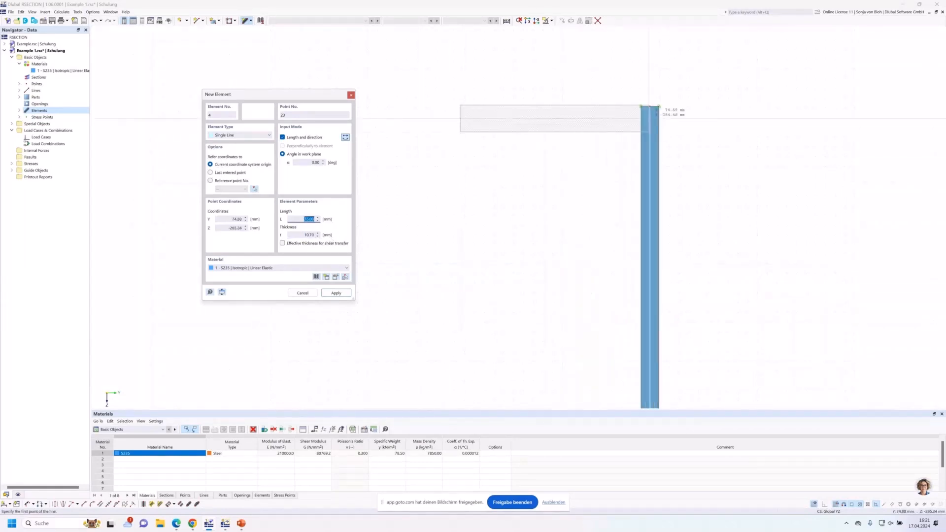
left_click(658, 106)
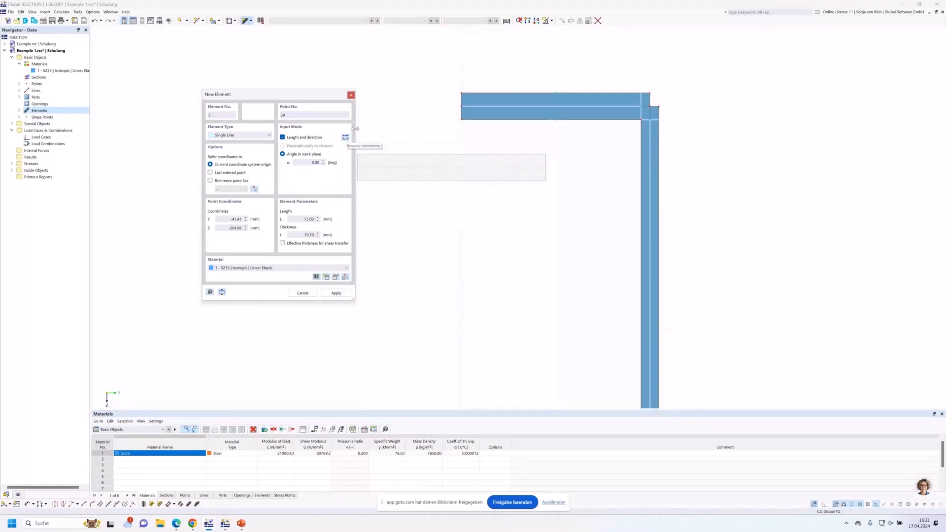
Step: Reverse the element orientation and add the right 75 mm half of the top flange from the web's upper end
scroll(649, 167, "up", 3)
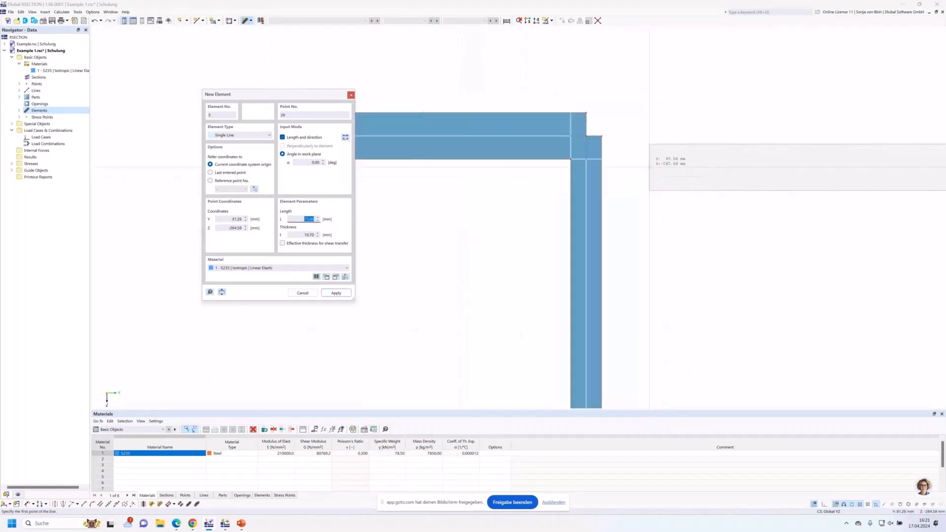
scroll(649, 167, "up", 2)
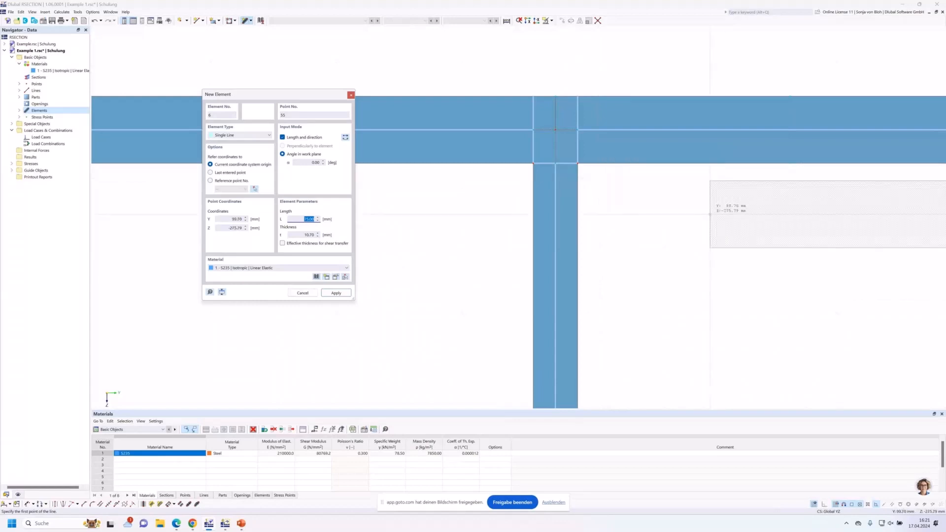
scroll(598, 178, "down", 2)
scroll(578, 178, "down", 2)
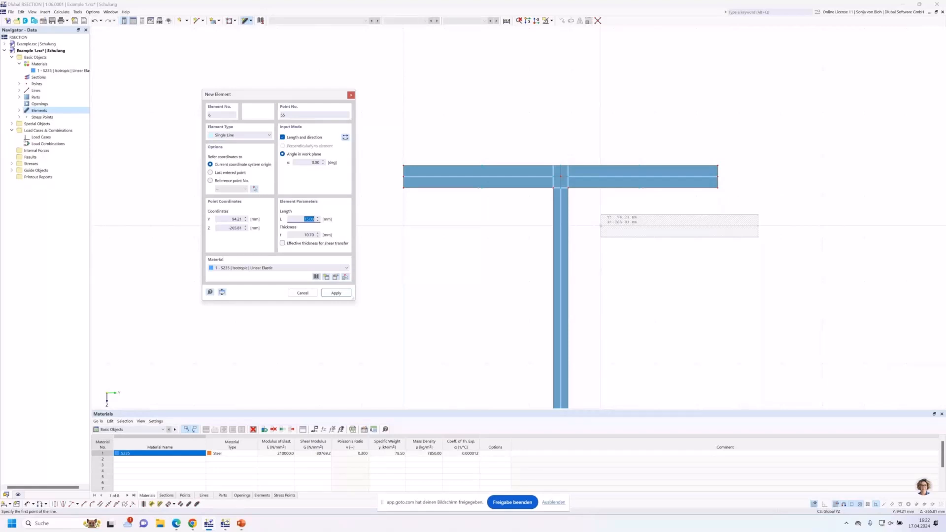
key("Escape")
scroll(601, 225, "down", 3)
middle_click_drag(669, 278, 463, 154)
scroll(527, 193, "down", 2)
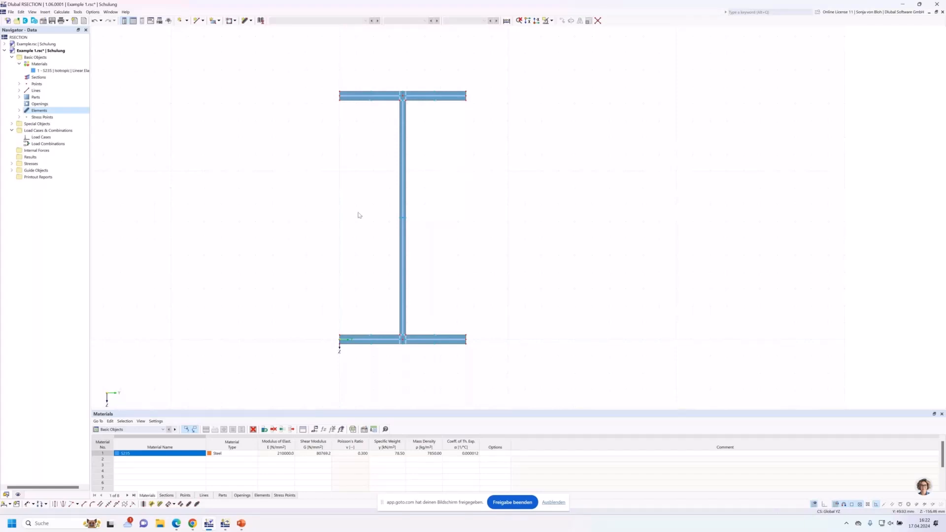
Step: Round both corners between the top flange's underside and the web with a 15 mm radius
left_click(91, 504)
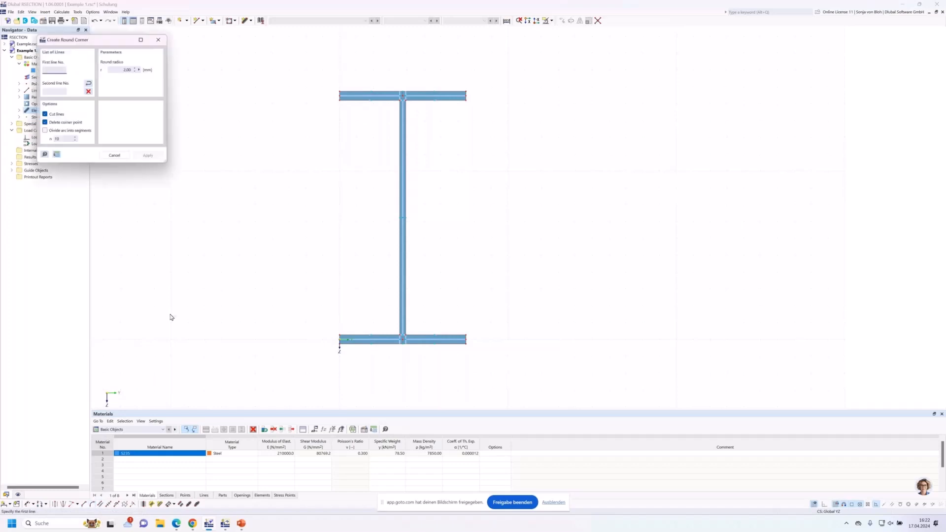
left_click_drag(84, 42, 186, 118)
double_click(222, 147)
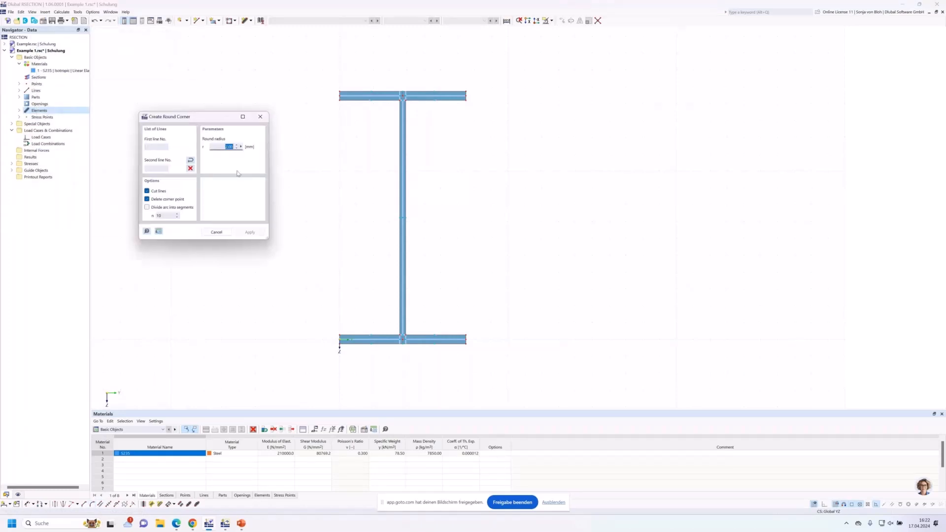
type("15")
scroll(422, 123, "up", 5)
scroll(376, 96, "up", 2)
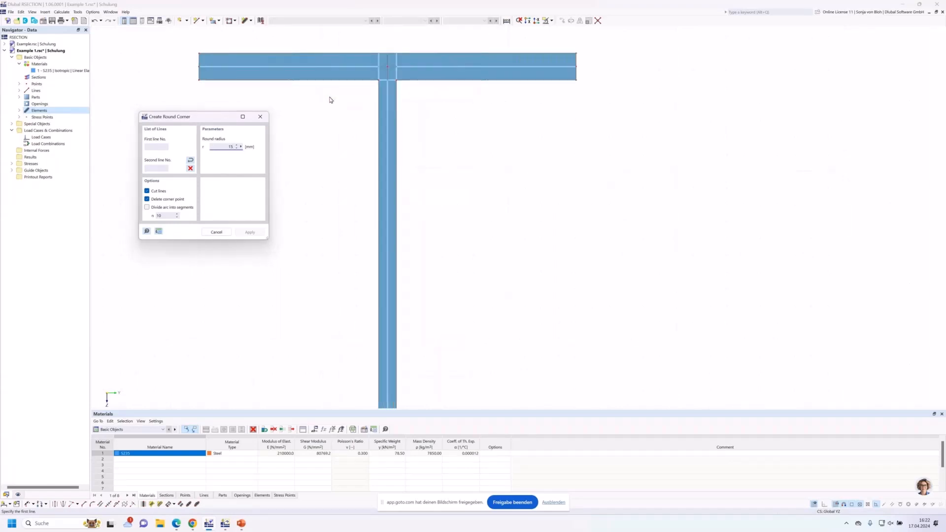
middle_click_drag(330, 97, 377, 146)
left_click(386, 128)
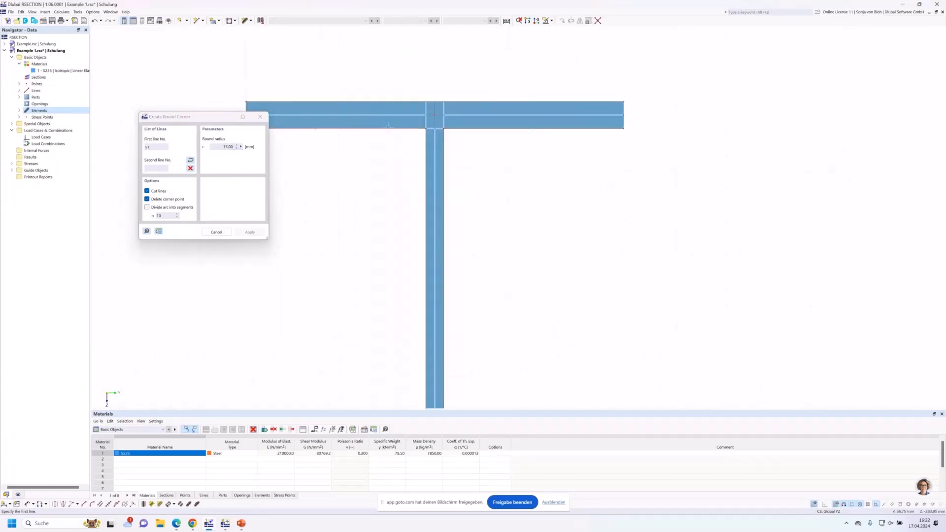
left_click(425, 149)
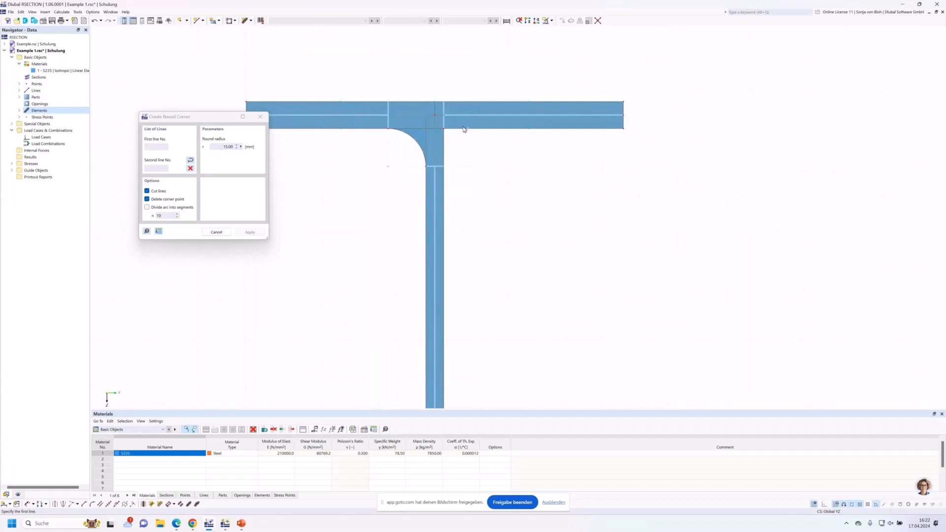
left_click(462, 129)
left_click(446, 146)
key("Escape")
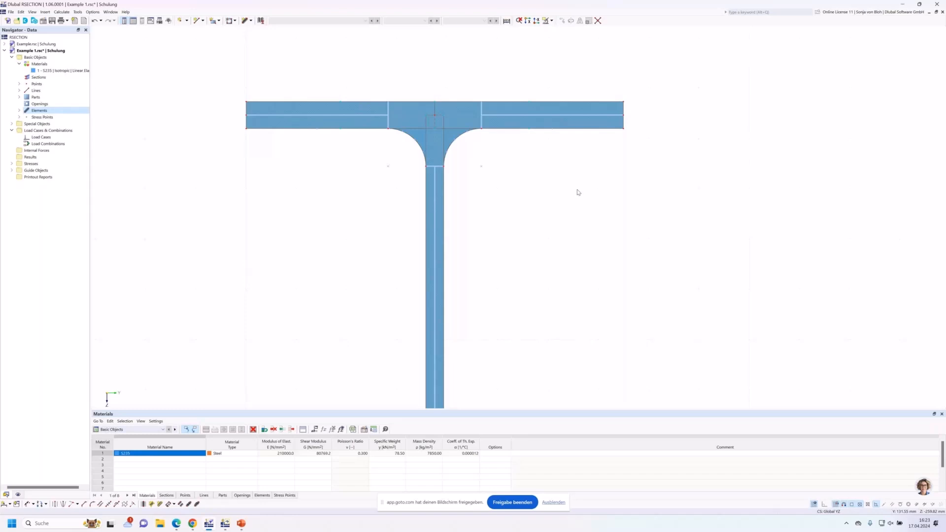
Step: Set up an angled corner of type Edge and Angle with an 8.49 mm edge length and a 45° angle
left_click(111, 477)
left_click(84, 504)
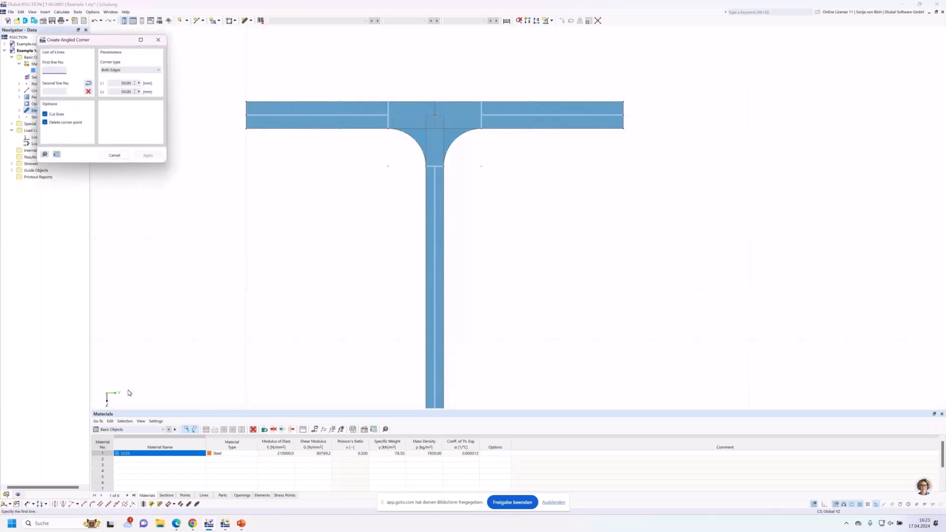
left_click_drag(91, 44, 150, 80)
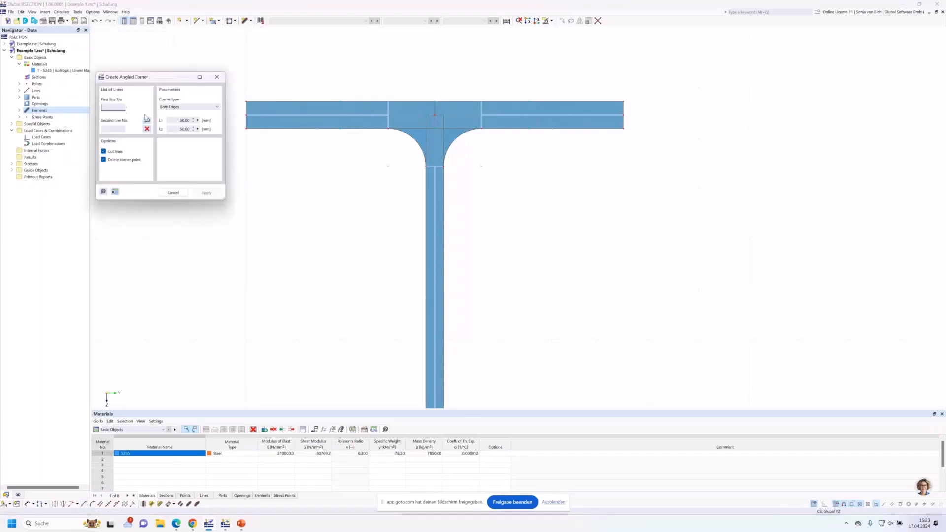
left_click(185, 107)
left_click(179, 119)
double_click(180, 120)
type("5")
type("rt")
type("(2")
left_click(183, 128)
left_click(180, 131)
type("4")
Step: Create the angled corners on both sides of the web where it meets the bottom flange's upper edge
scroll(358, 183, "down", 5)
middle_click_drag(354, 336, 370, 180)
scroll(390, 287, "up", 5)
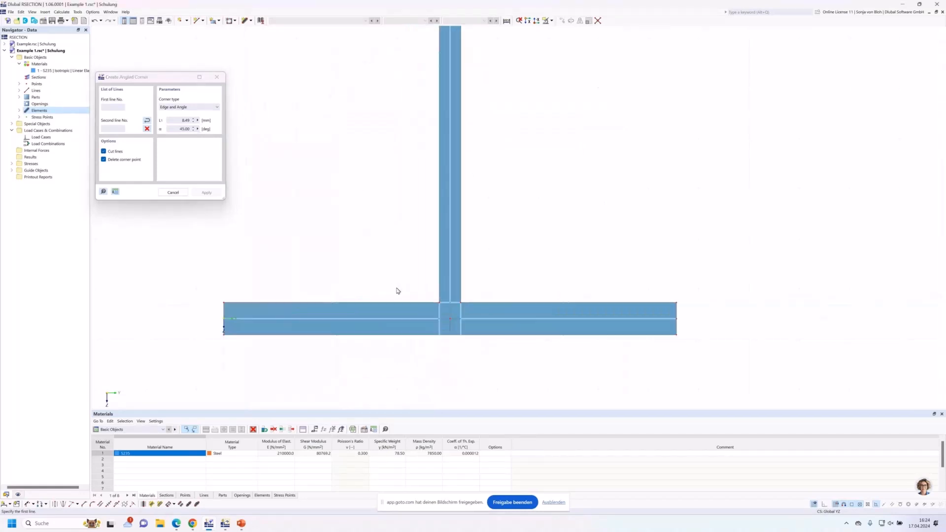
left_click(392, 302)
left_click(439, 291)
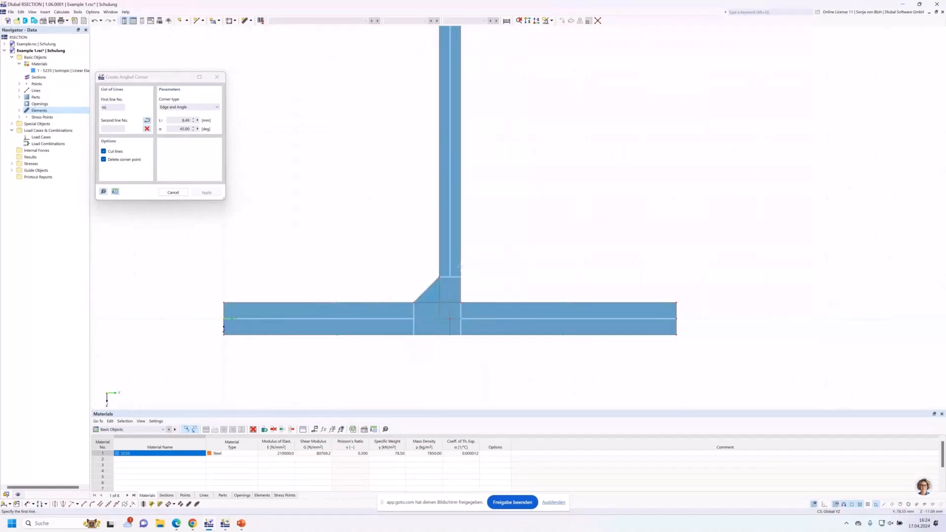
left_click(473, 293)
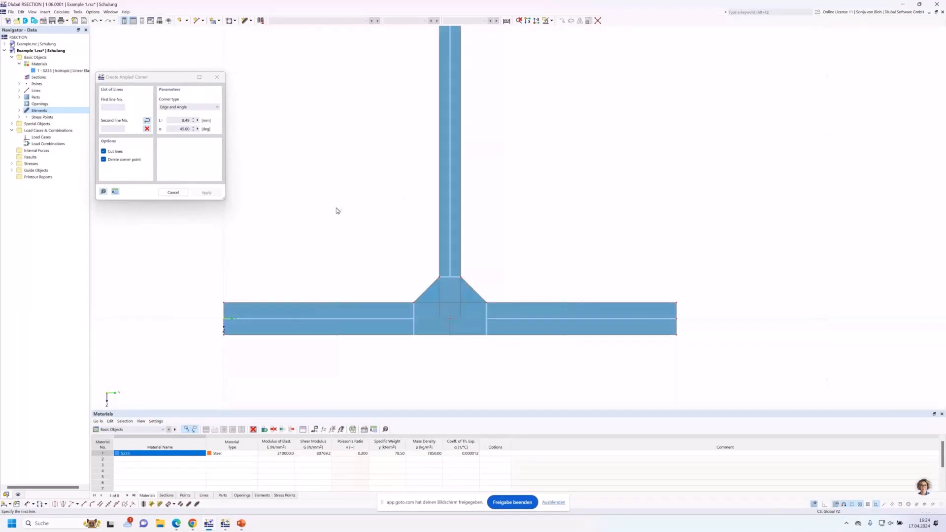
key("Escape")
scroll(338, 259, "down", 4)
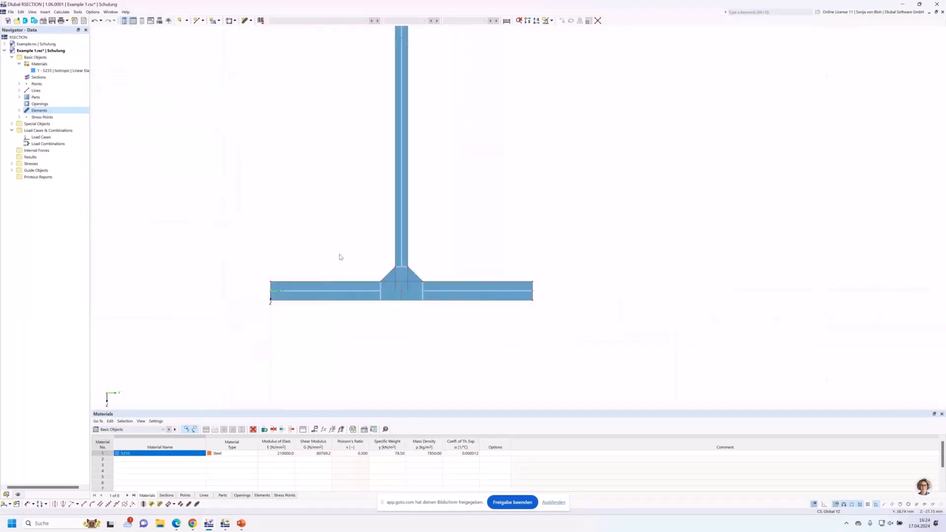
middle_click_drag(304, 185, 325, 254)
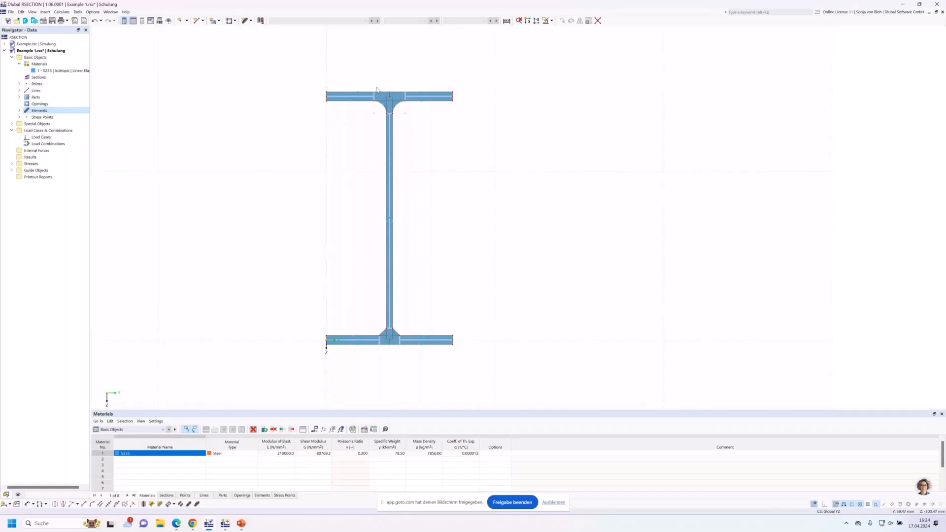
left_click(415, 101)
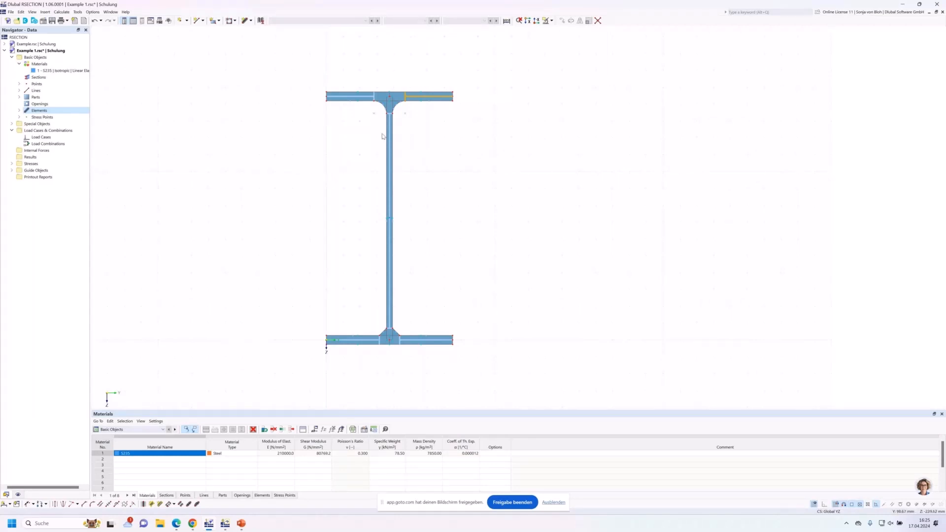
Step: Create two permanent load cases, naming LC1 "N" and LC2 "My"
left_click(42, 138)
right_click(43, 139)
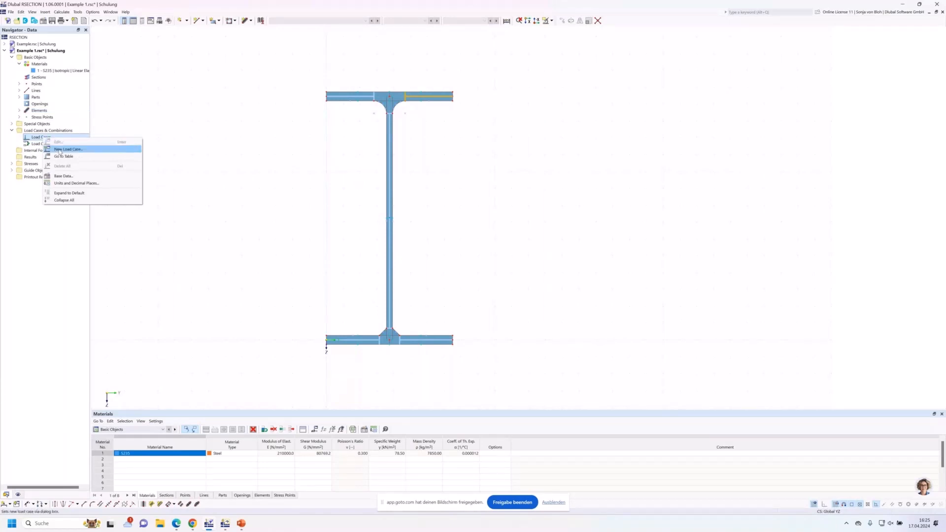
left_click(59, 149)
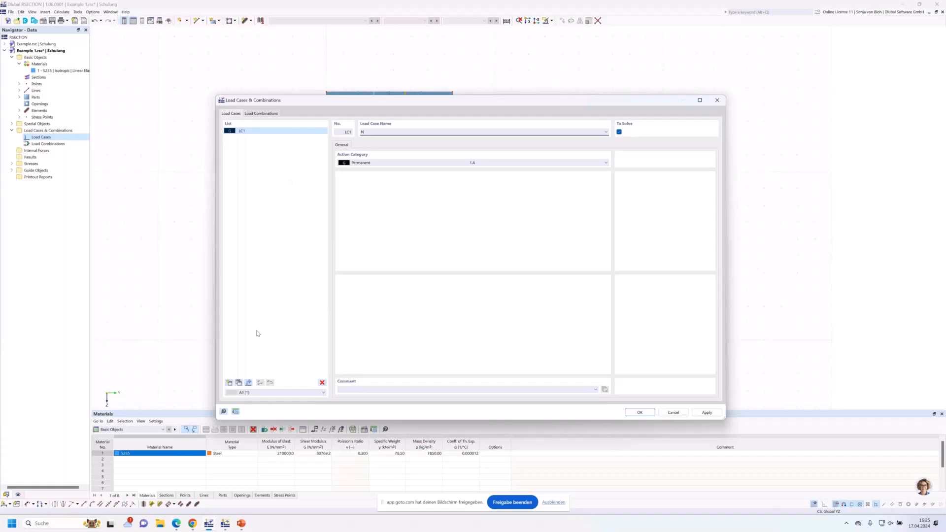
left_click(229, 383)
left_click(377, 134)
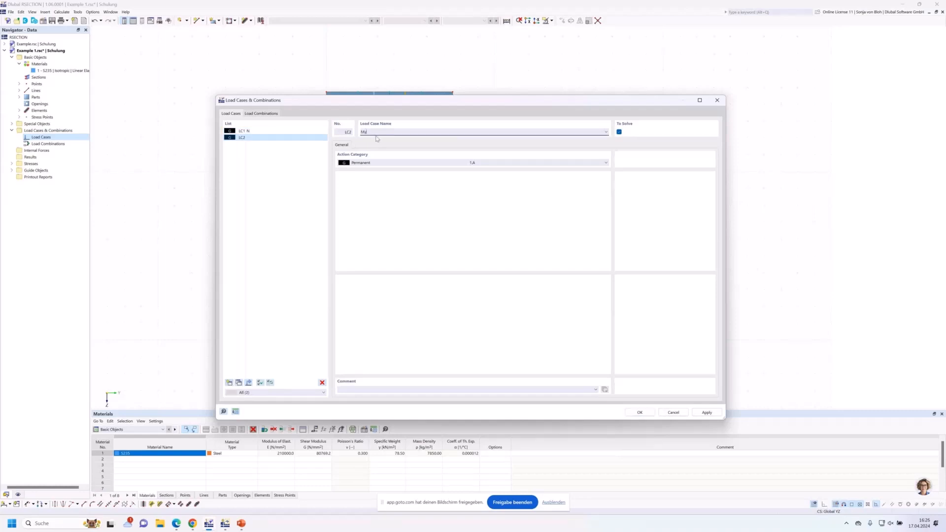
Step: Create a load combination from both load cases, LC1 + LC2, each with factor 1.00
left_click(272, 114)
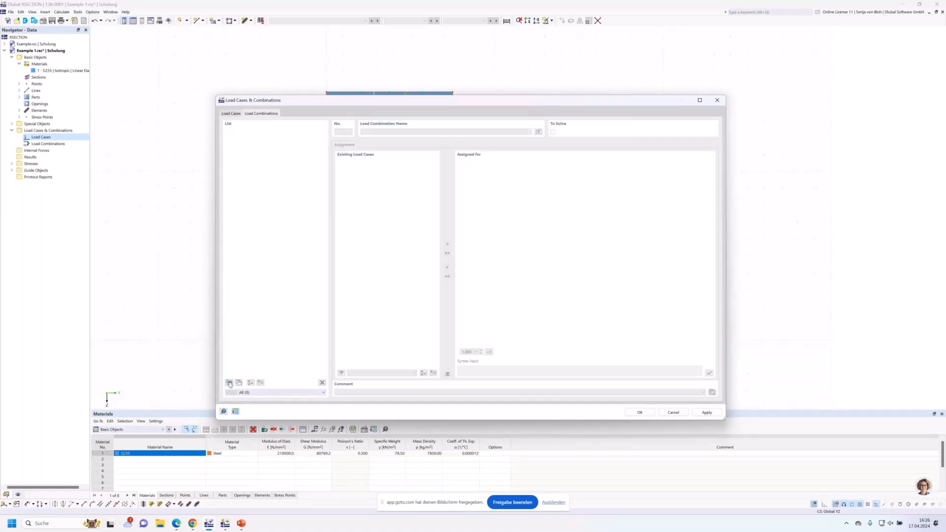
left_click(229, 383)
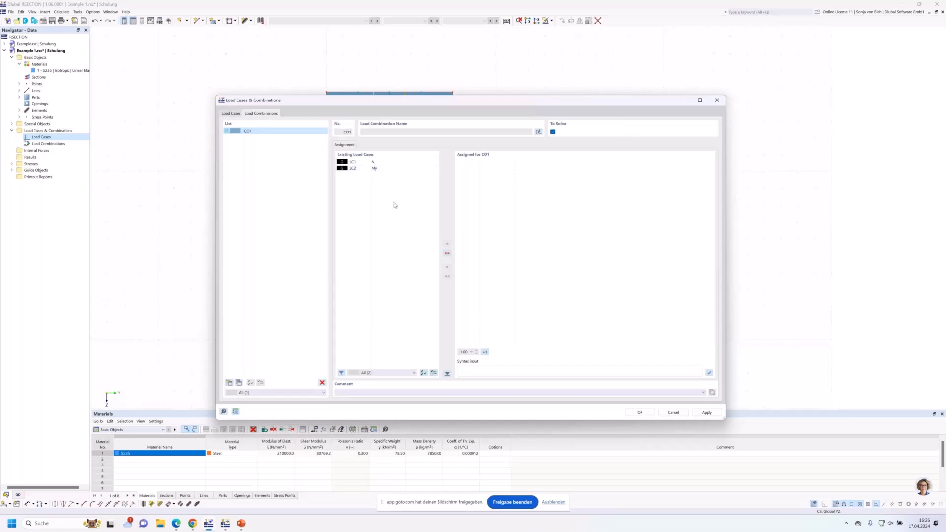
left_click(448, 254)
left_click(466, 162)
left_click(471, 161)
left_click(472, 162)
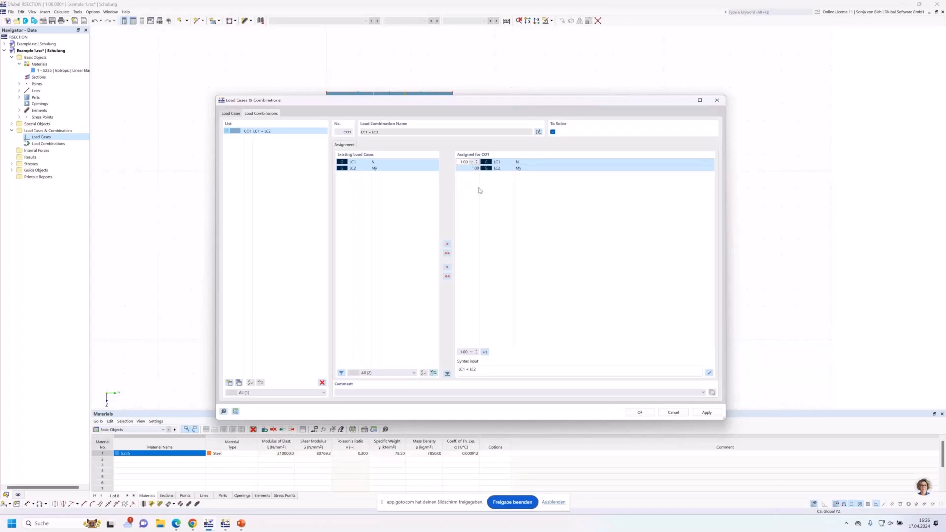
left_click(639, 412)
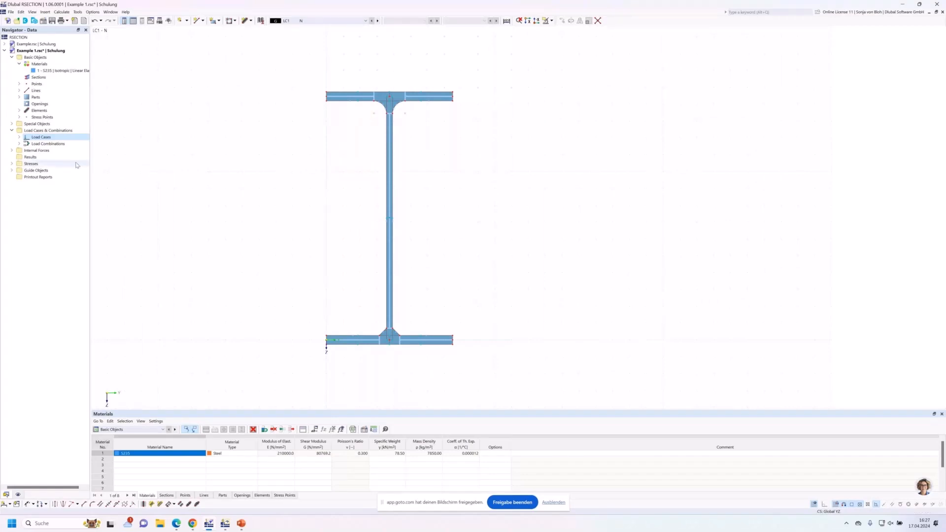
Step: Define the internal forces for load case LC1 with an axial force N of -10 kN
left_click(13, 150)
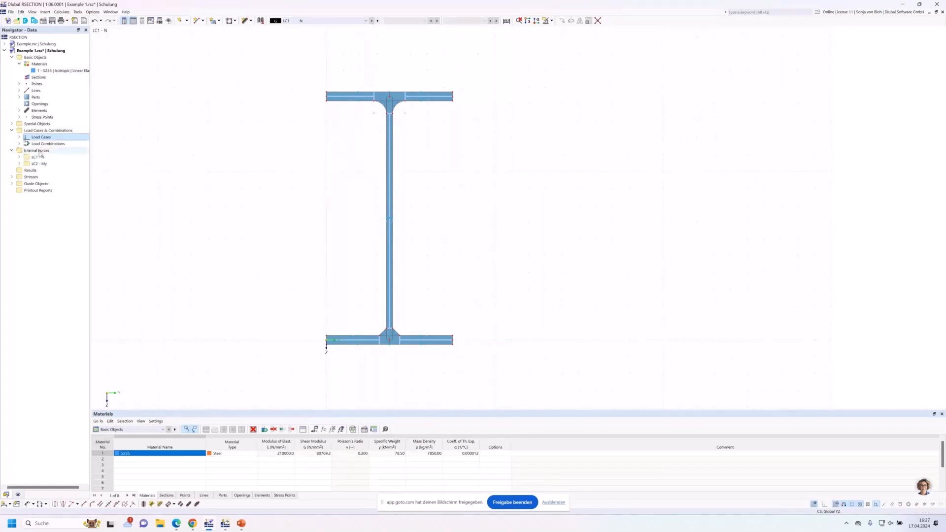
left_click(19, 157)
double_click(51, 164)
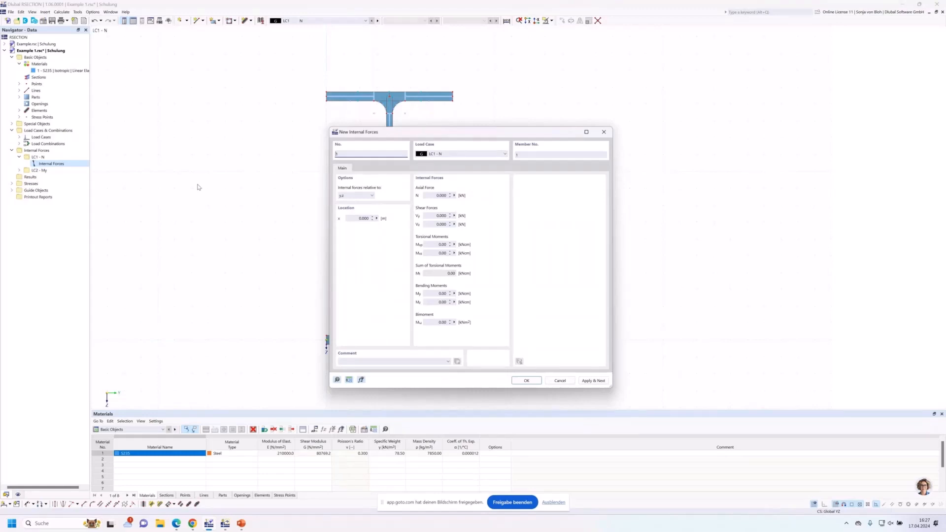
left_click(431, 196)
left_click_drag(432, 196, 453, 197)
key("BackSpace")
left_click(593, 380)
Step: Assign the next internal forces entry to LC2, with axial force N at 0 and a value of 100 for bending moment My
left_click(503, 154)
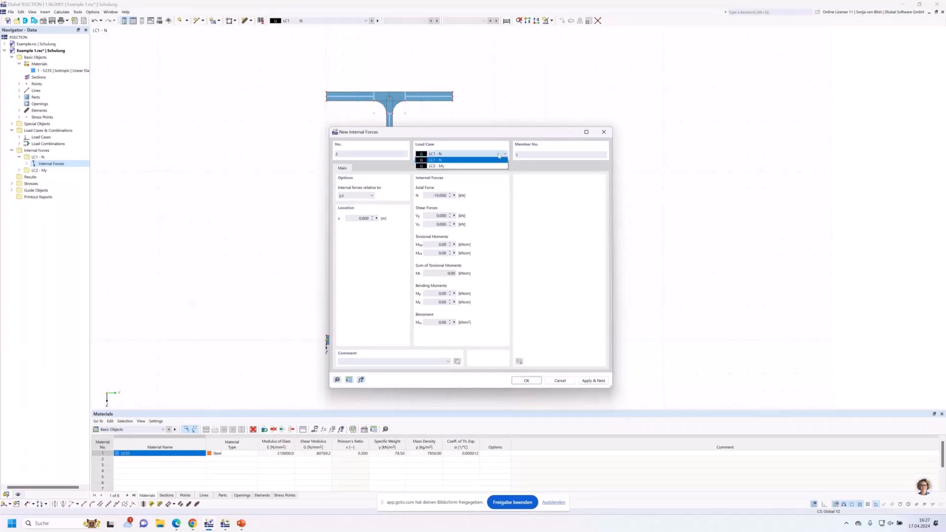
left_click(492, 166)
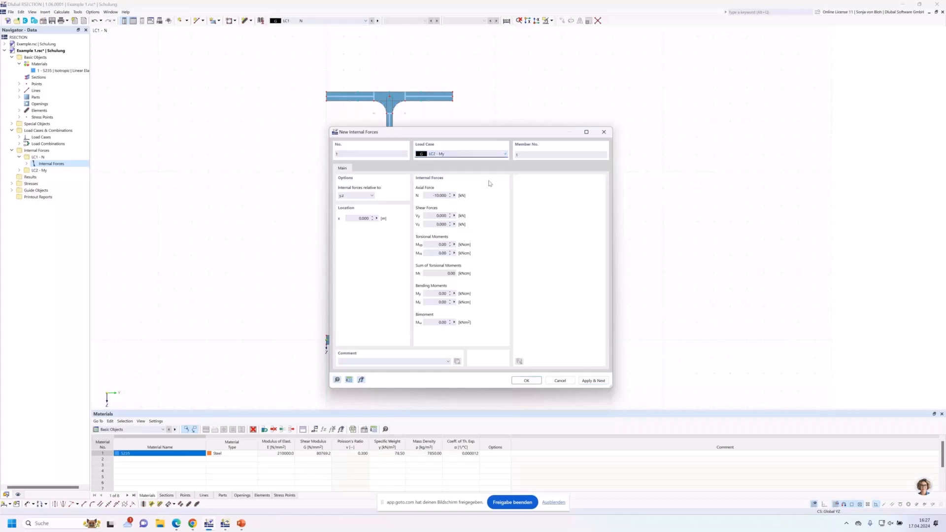
double_click(441, 196)
type("0")
double_click(433, 294)
type("100")
Step: Change the unit for section moments to kNm
left_click(349, 380)
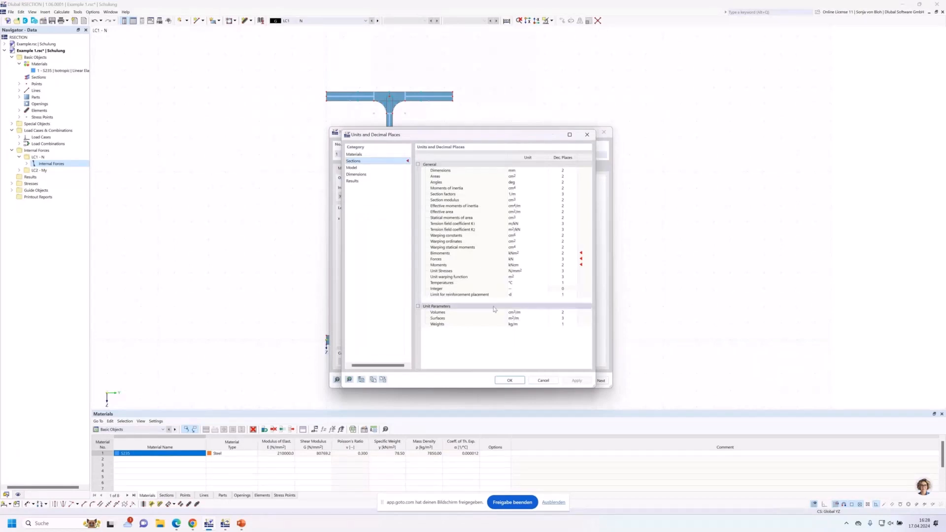
left_click(515, 268)
left_click(545, 266)
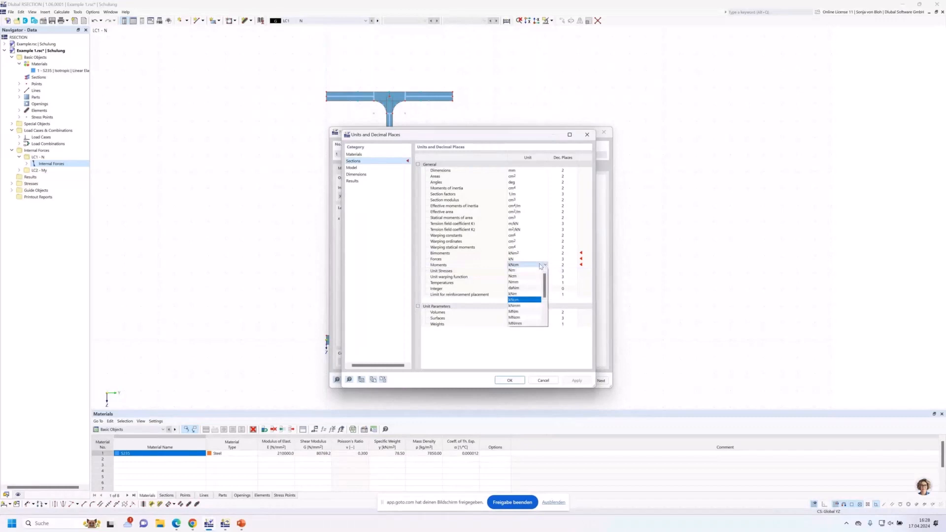
left_click(520, 294)
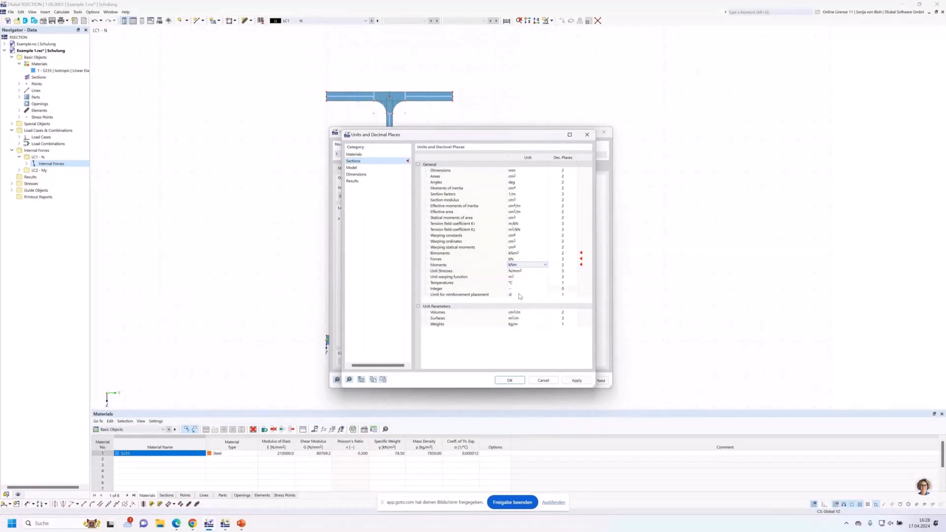
left_click(510, 380)
Step: Set LC2's bending moment My to 100 kNm and save the internal forces
left_click(450, 292)
type("100")
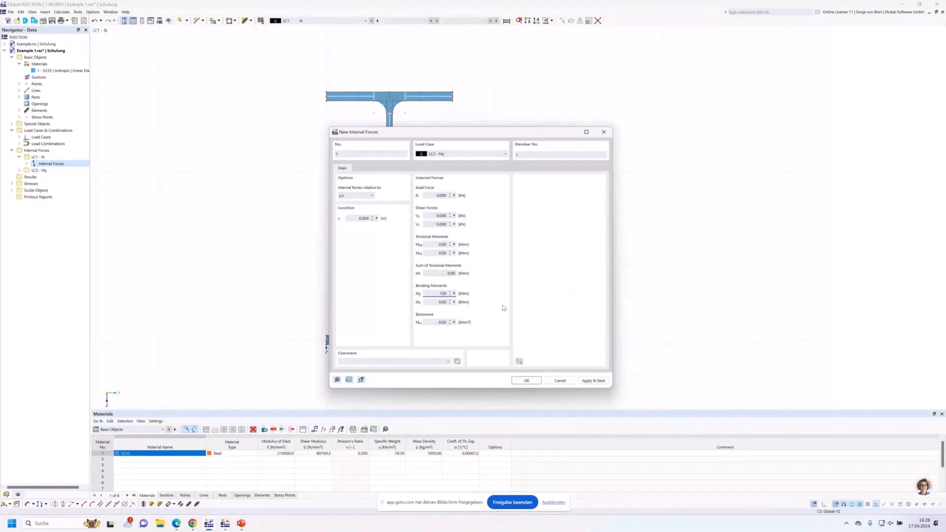
left_click(525, 381)
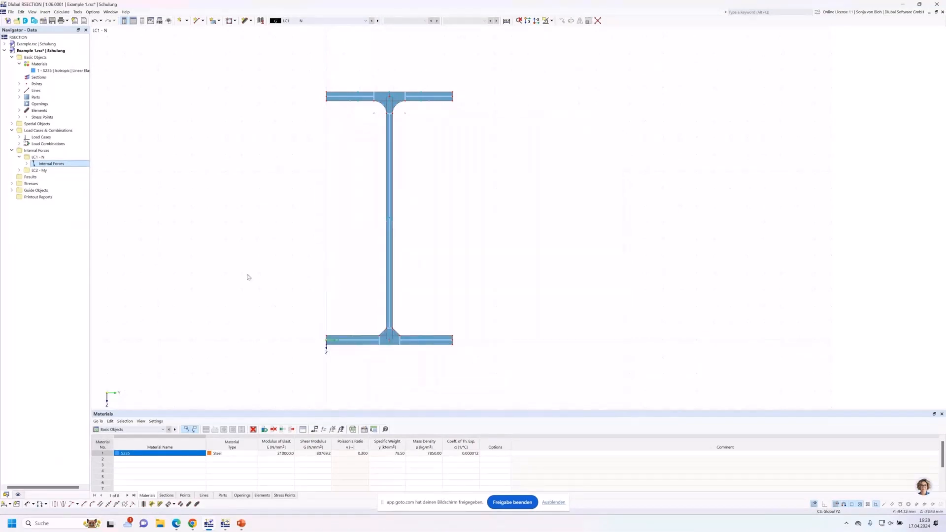
Step: Add standard stress point no. 100 on the web at Y 75 mm and Z -100 mm
scroll(371, 98, "up", 3)
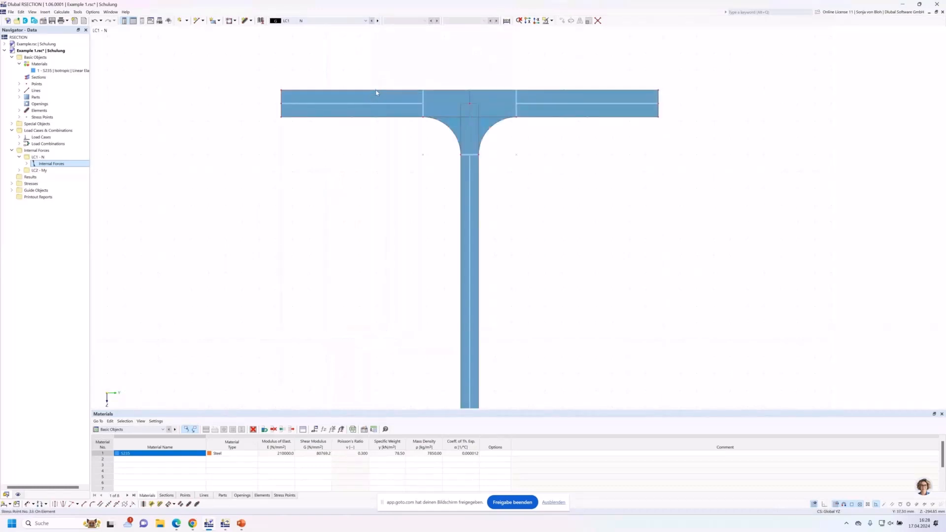
mouse_move(377, 93)
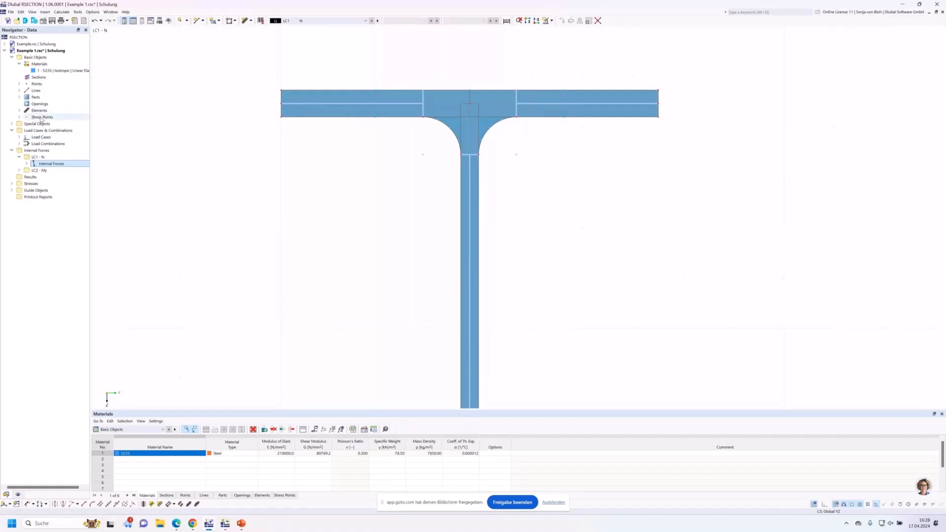
right_click(43, 120)
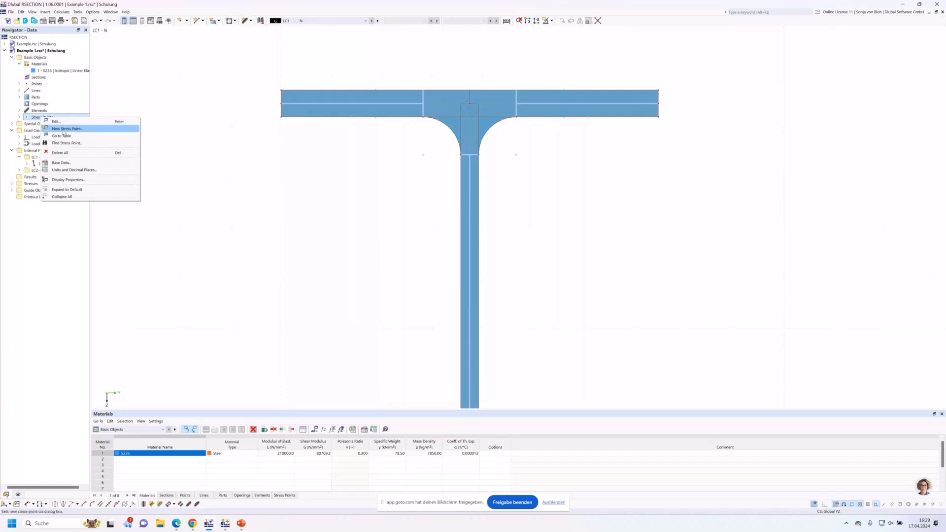
left_click(66, 130)
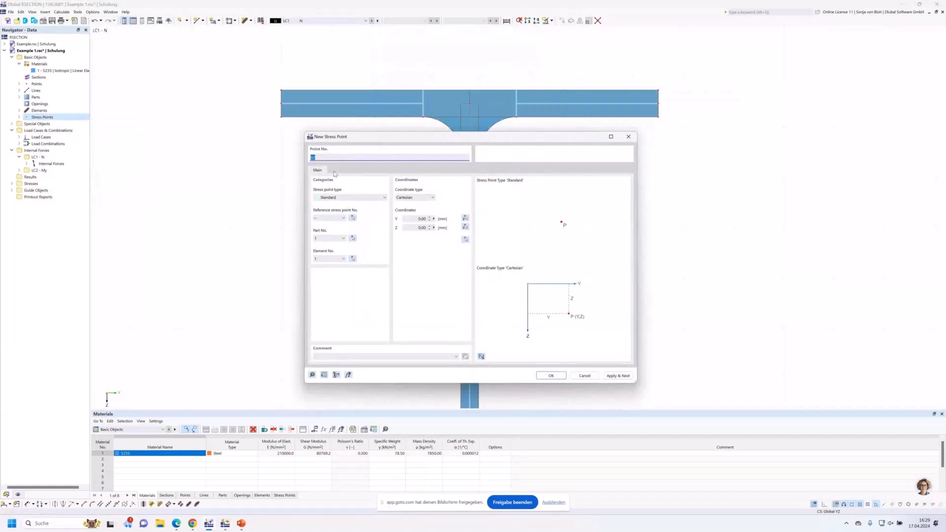
type("100")
left_click(420, 219)
type("75")
key("Tab")
key("BackSpace")
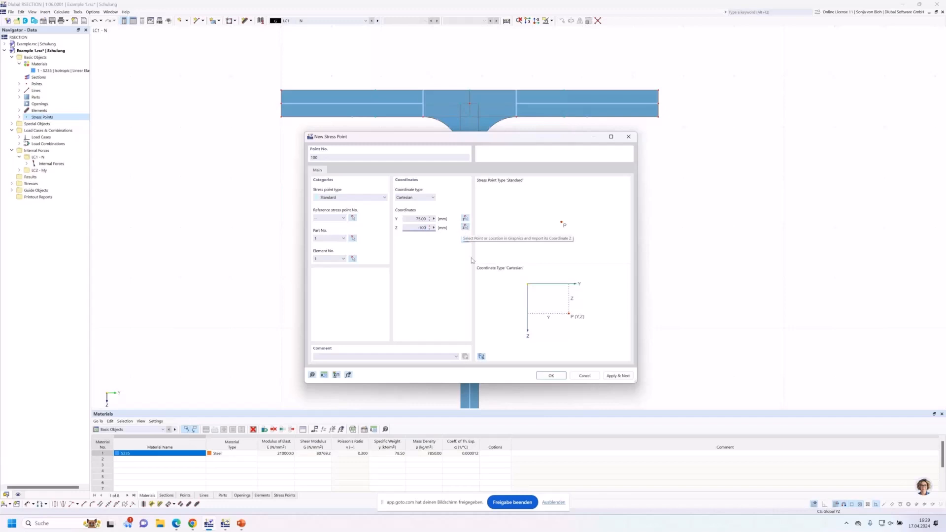
left_click(549, 374)
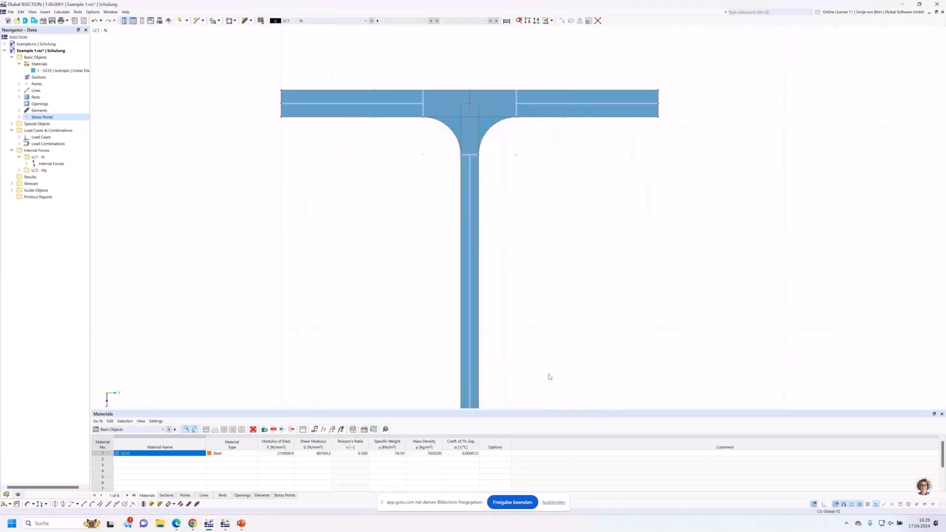
scroll(369, 237, "down", 5)
scroll(378, 258, "up", 5)
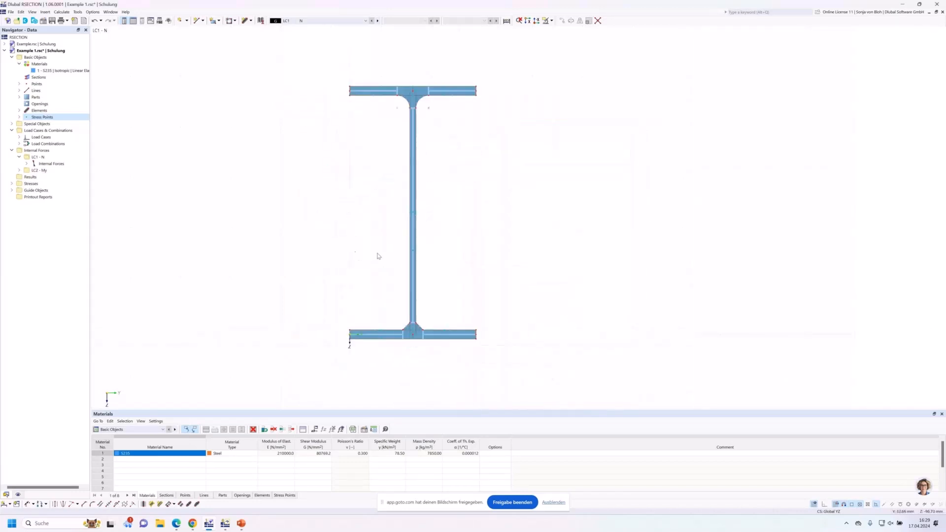
mouse_move(429, 251)
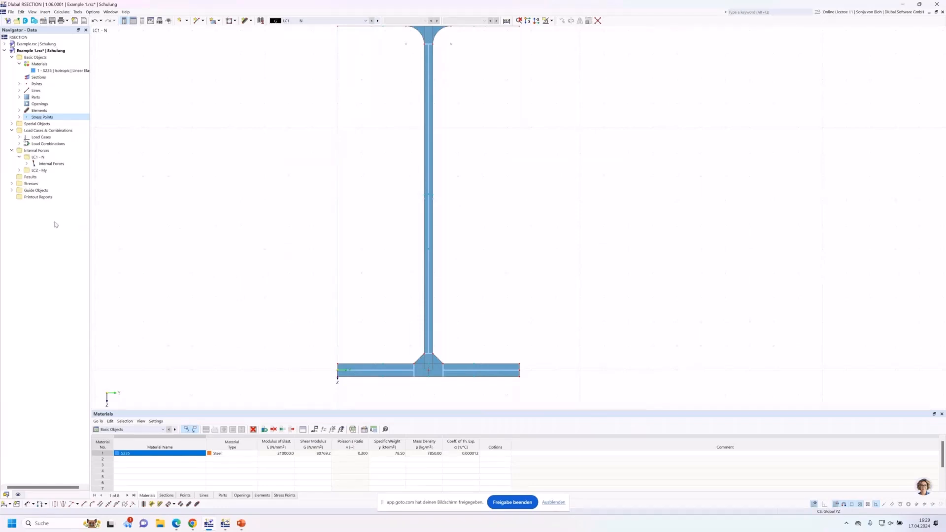
Step: Open the stress configuration and review which normal, shear and equivalent stress types are set to be calculated, then accept it
left_click(12, 183)
left_click(20, 190)
left_click(48, 199)
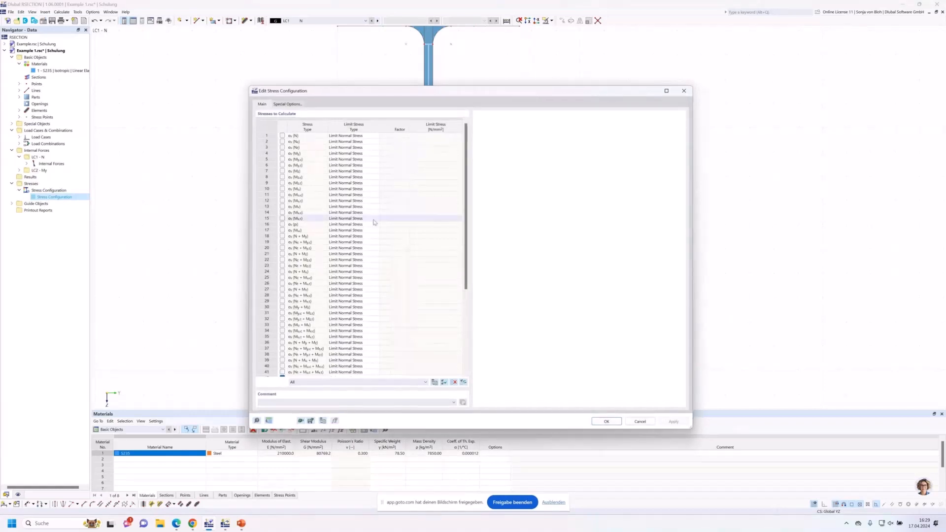
scroll(374, 223, "down", 3)
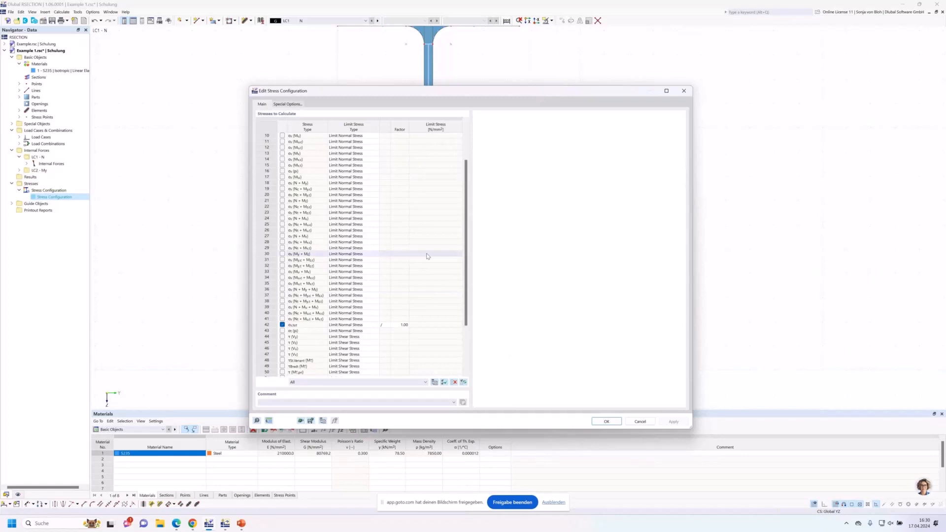
scroll(429, 258, "down", 3)
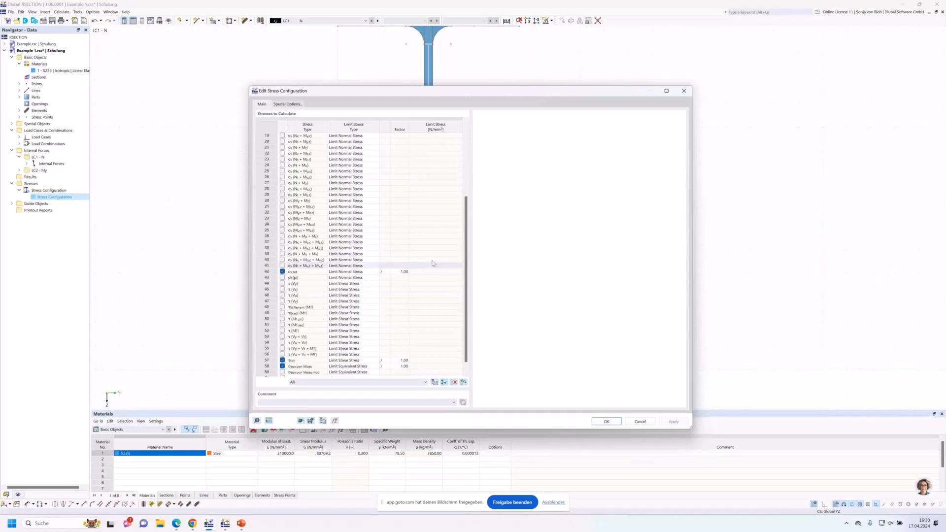
scroll(303, 271, "down", 1)
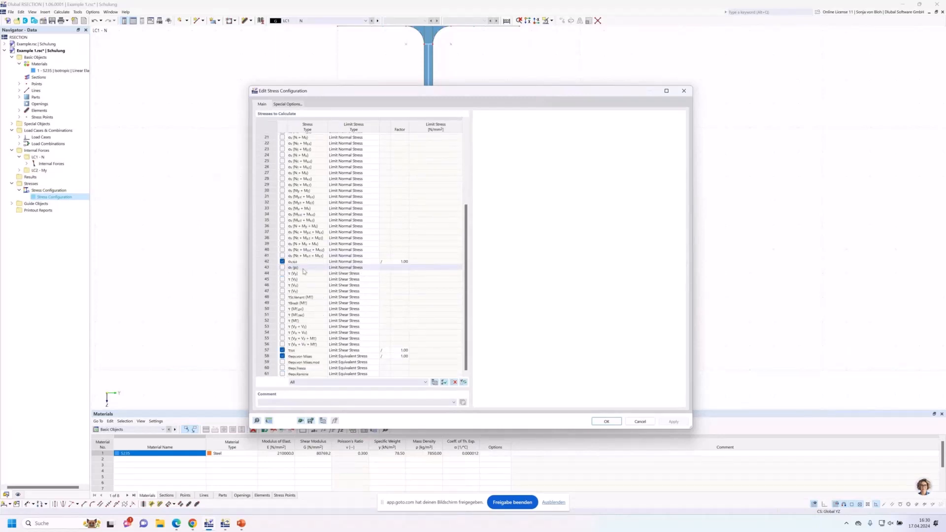
left_click(597, 423)
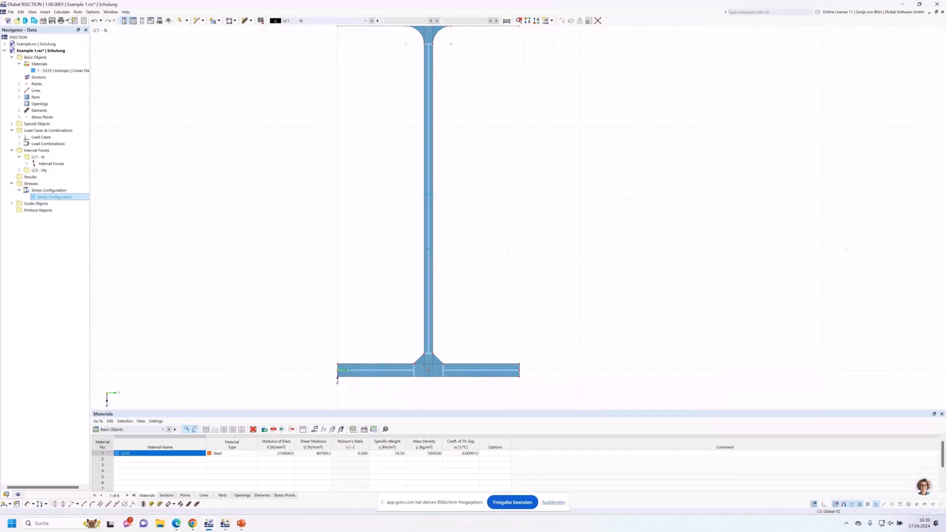
Step: Calculate the section and bring the whole I-section with its ordinate results into view
left_click(67, 12)
left_click(73, 20)
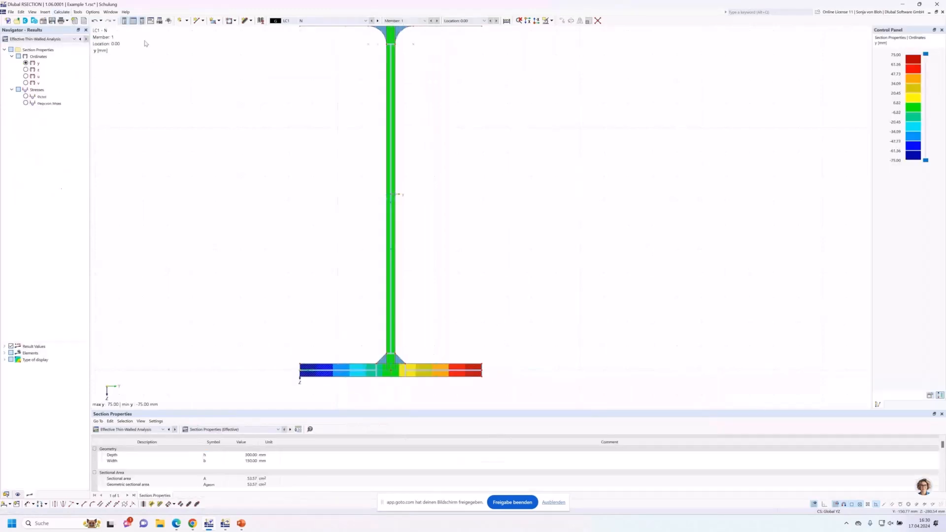
scroll(287, 190, "down", 4)
scroll(291, 202, "up", 2)
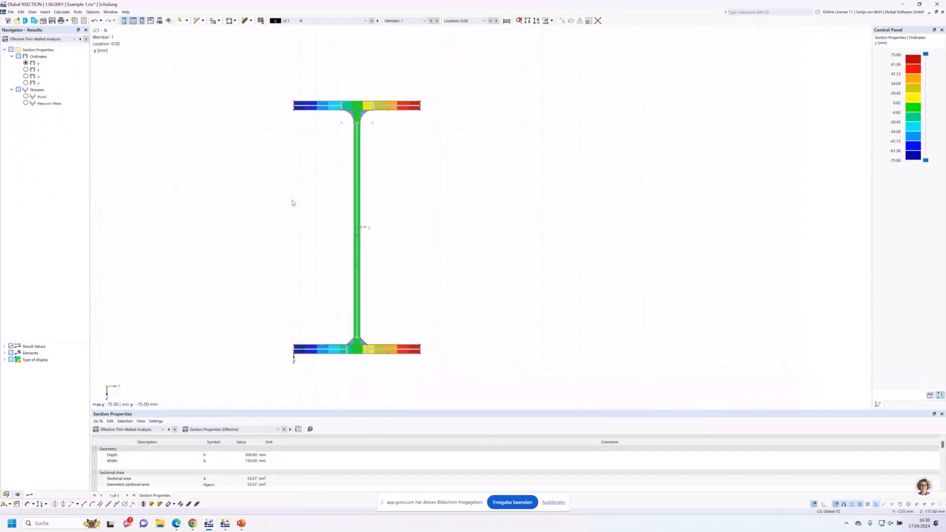
middle_click_drag(289, 216, 279, 194)
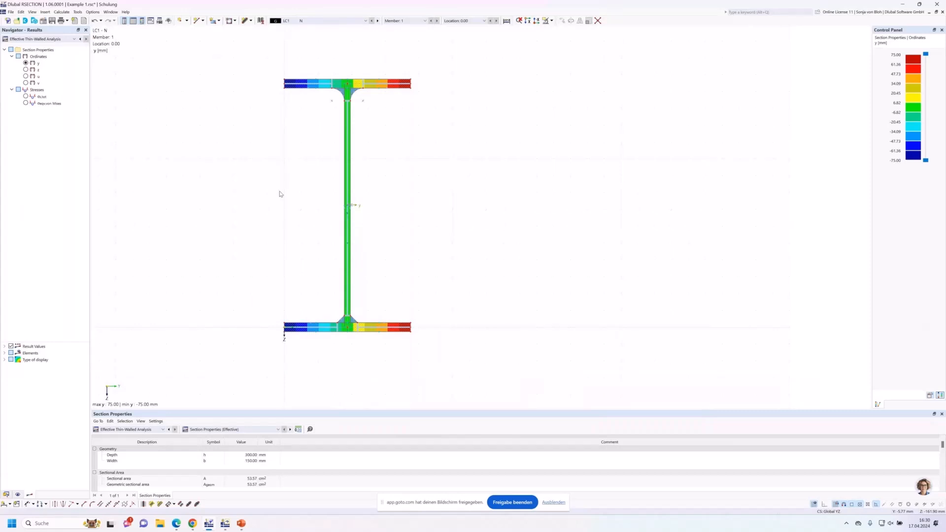
Step: Show the section properties of the Thin-Walled Analysis in the results table and enlarge the table area
left_click(74, 39)
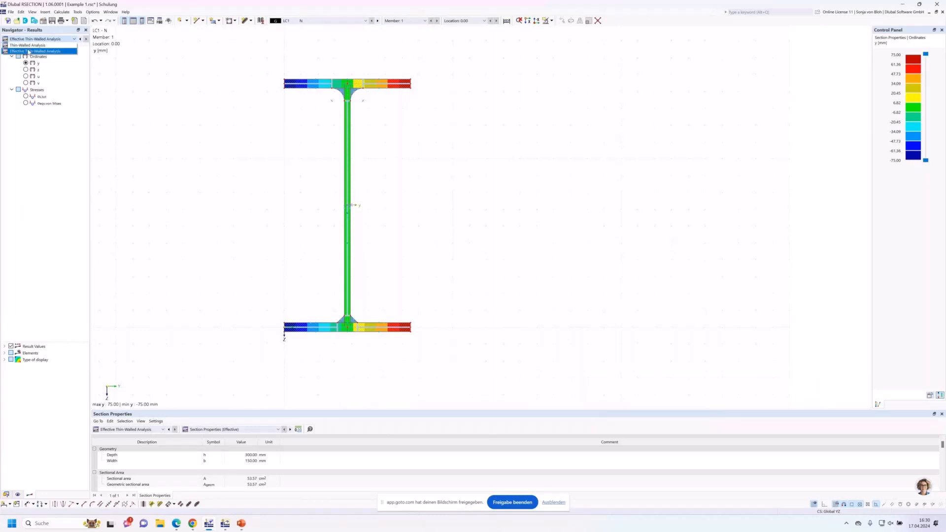
left_click(119, 75)
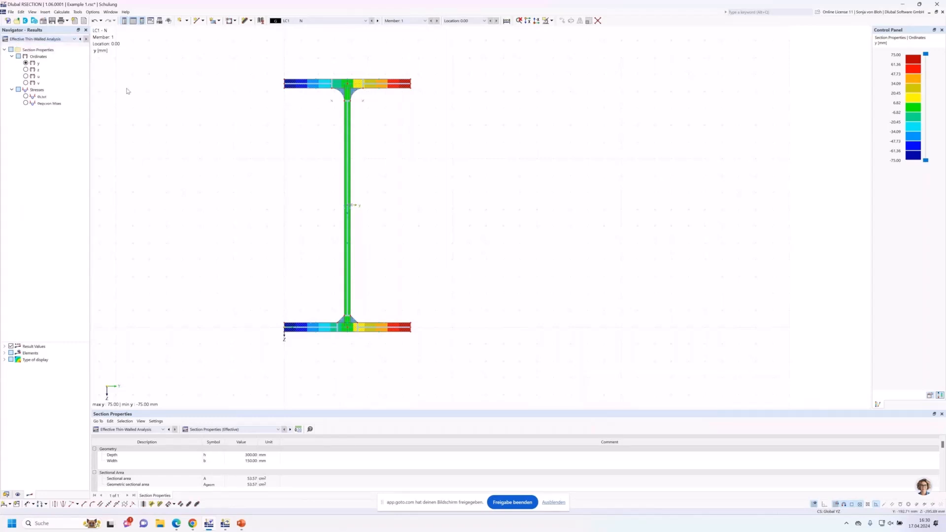
left_click(163, 431)
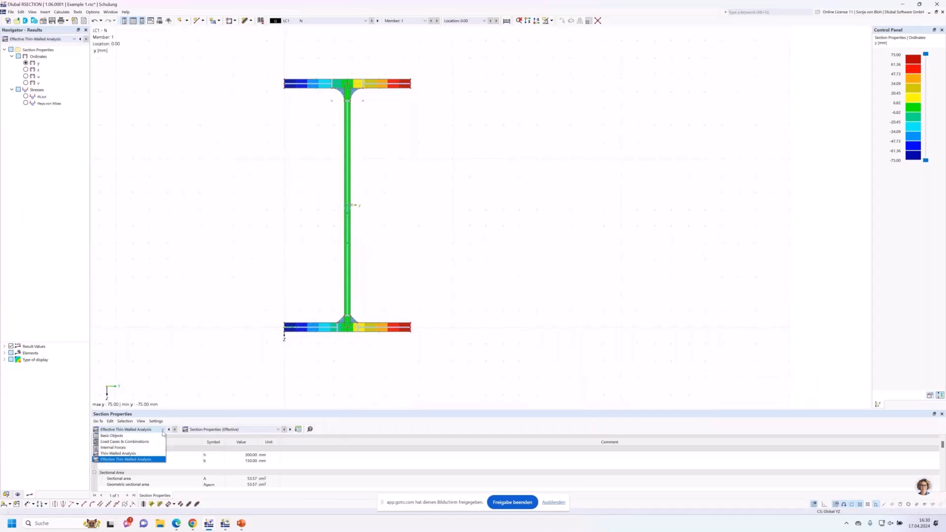
left_click(132, 453)
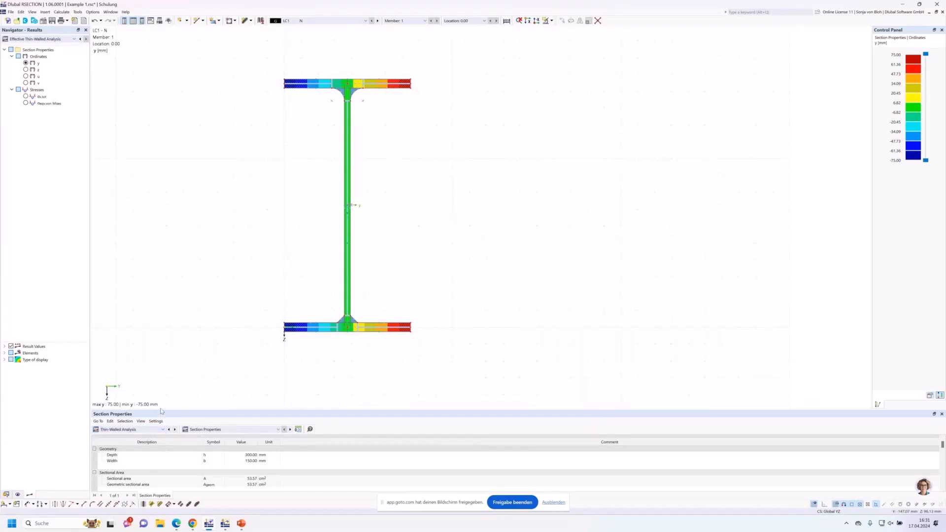
left_click_drag(161, 408, 161, 326)
scroll(228, 263, "down", 1)
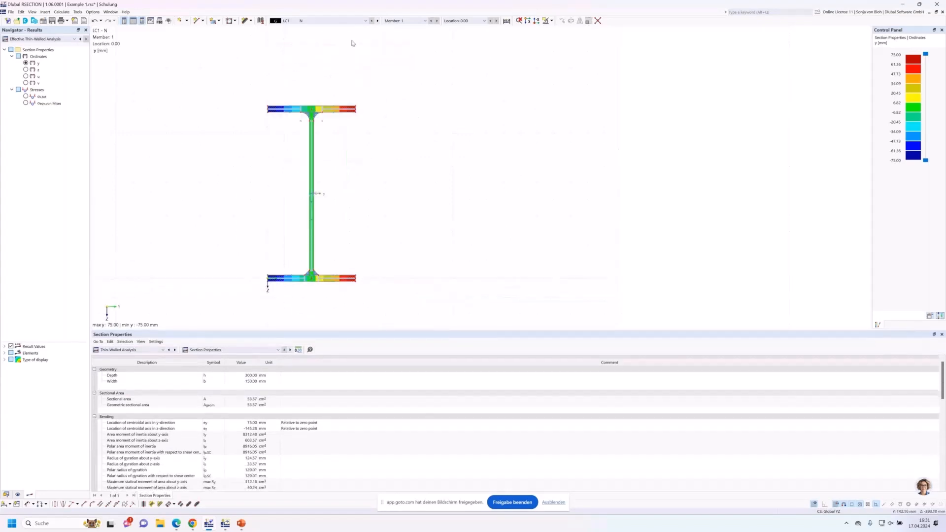
Step: Examine the available load cases and the thin-walled section properties, including sectional area, moments of inertia and section moduli
left_click(366, 21)
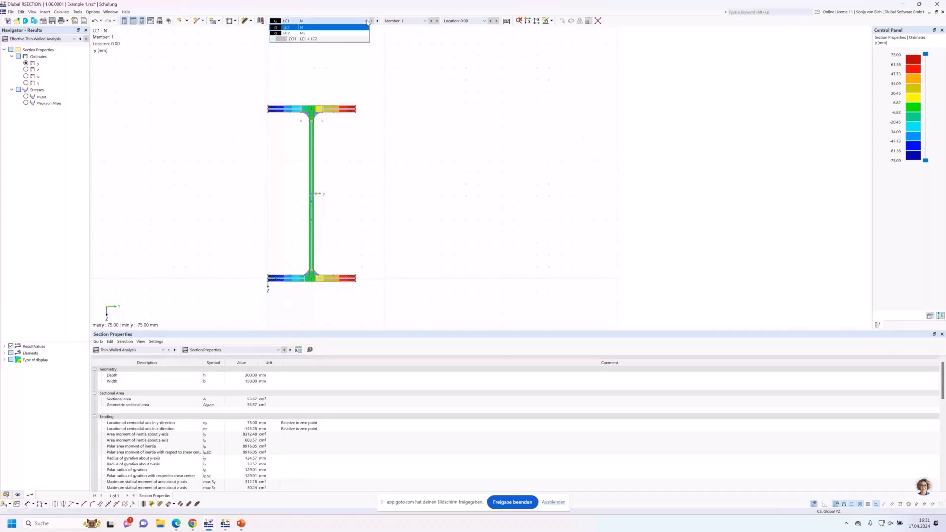
left_click(367, 21)
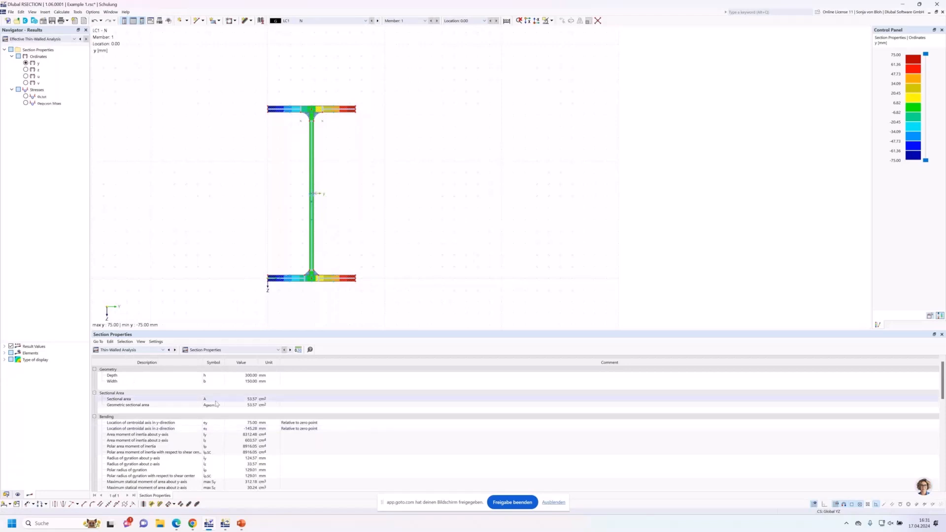
left_click(248, 400)
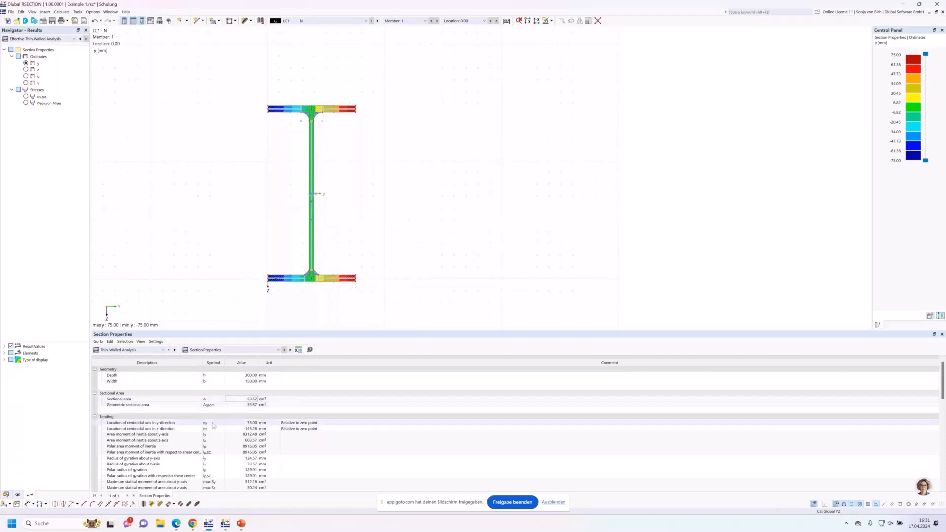
scroll(220, 431, "down", 1)
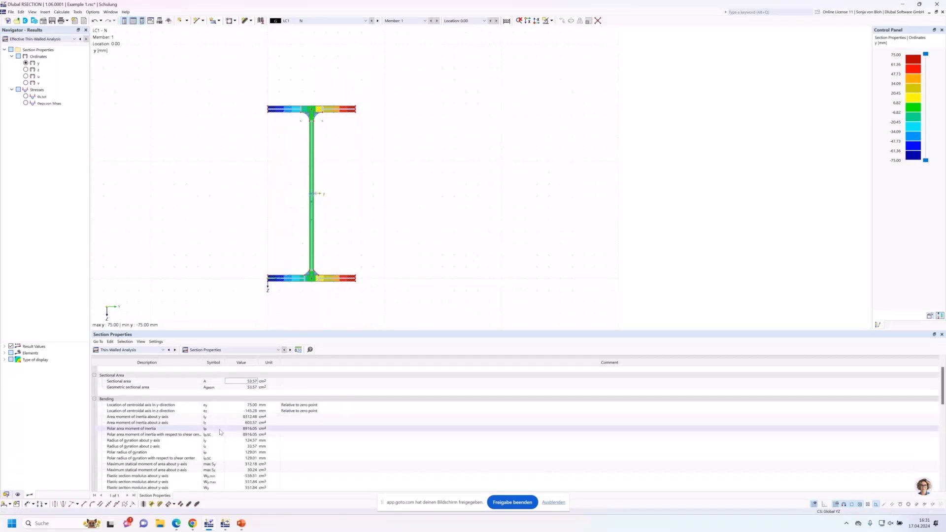
scroll(220, 432, "down", 1)
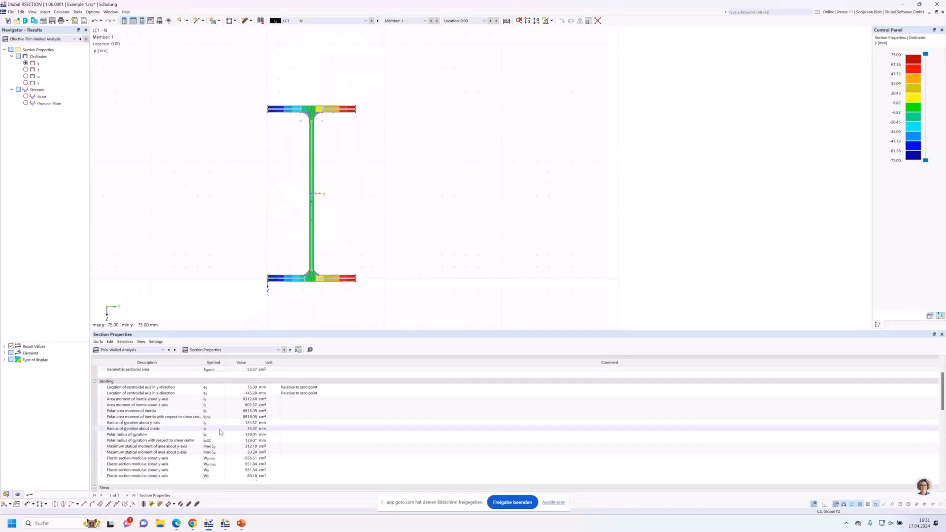
scroll(220, 432, "down", 1)
scroll(211, 430, "up", 1)
scroll(210, 429, "up", 2)
left_click(250, 399)
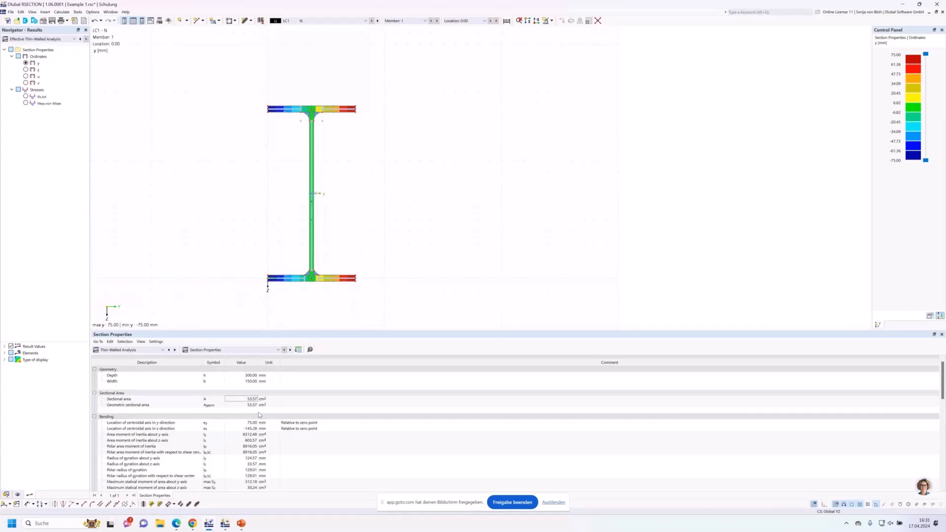
Step: Show the effective section properties of the Effective Thin-Walled Analysis in the results table
left_click(163, 350)
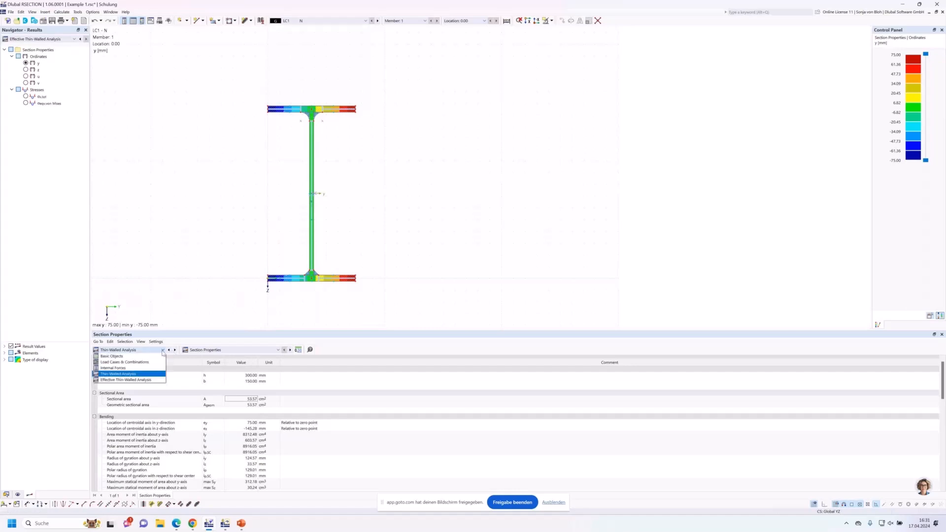
left_click(138, 379)
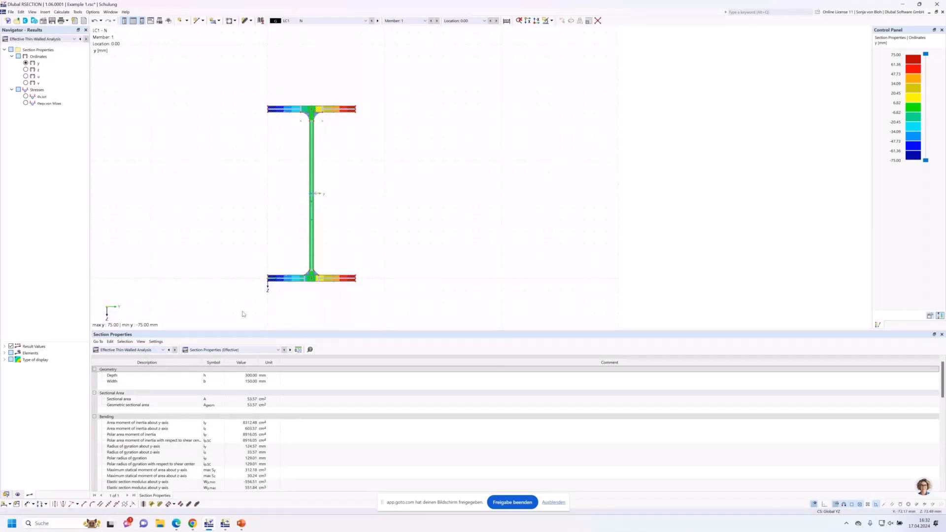
scroll(243, 314, "up", 1)
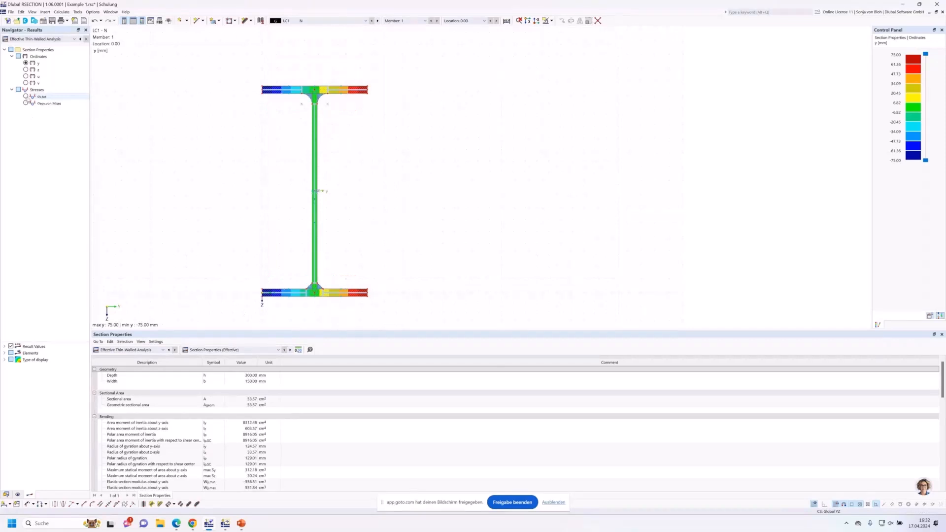
Step: Display the total normal stress σx,tot for LC1 on the whole section
left_click(26, 97)
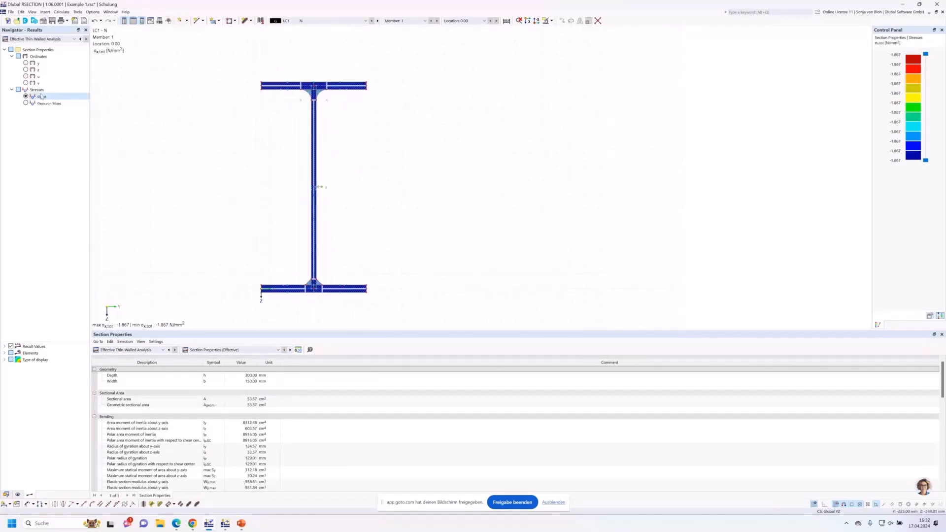
scroll(306, 101, "up", 1)
scroll(297, 105, "down", 3)
scroll(316, 222, "up", 2)
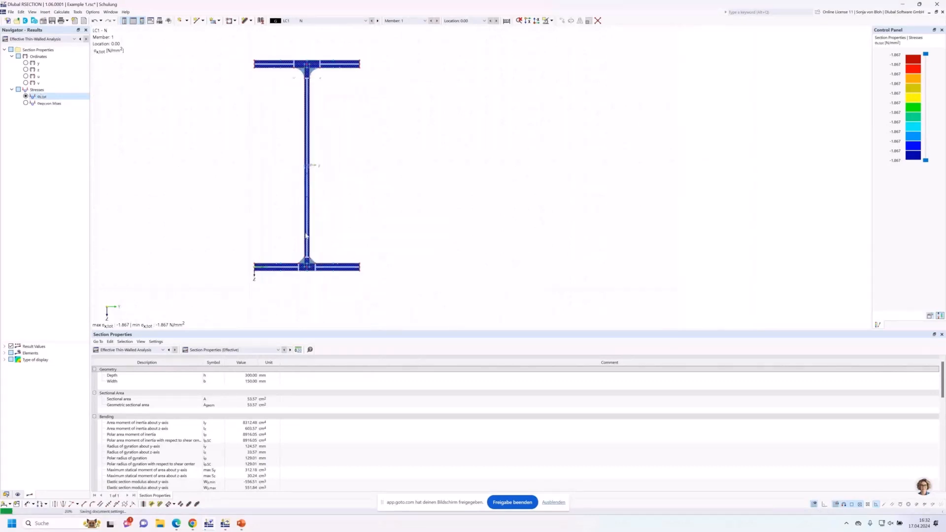
scroll(295, 232, "down", 2)
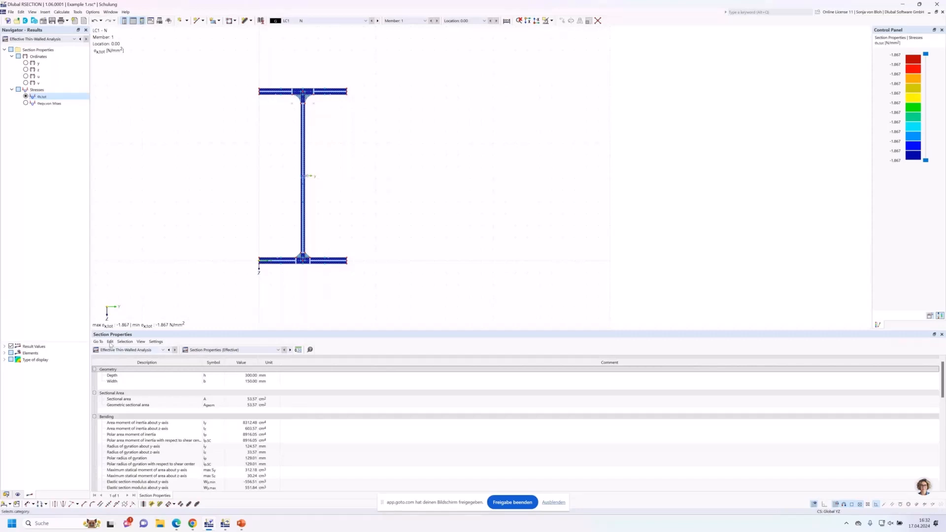
Step: Change material no. 1 to S355 from the Steel S series of EN 1993-1-1:2005-05 in the material library
left_click(7, 494)
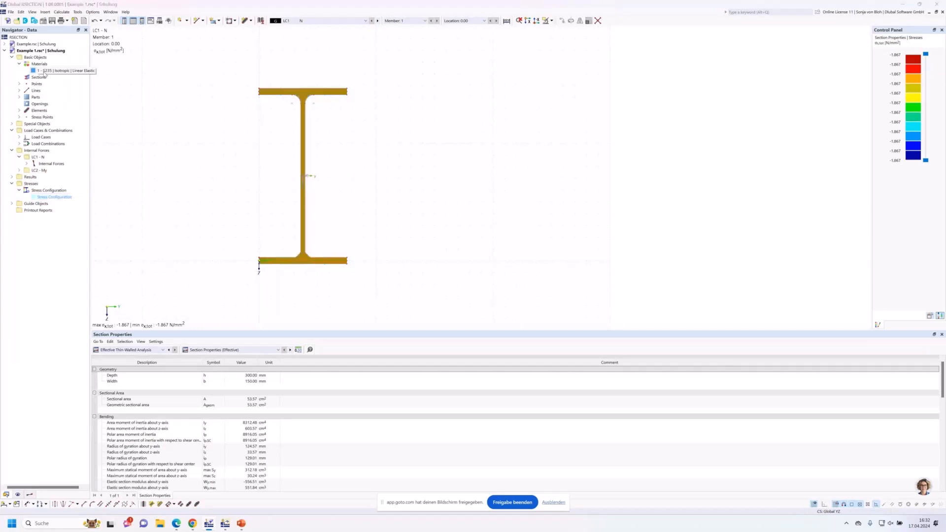
double_click(45, 72)
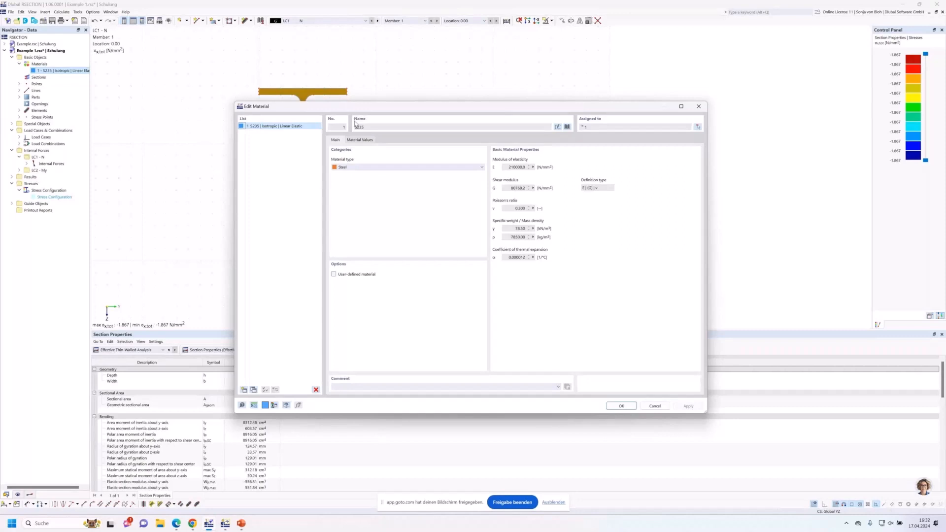
left_click(567, 127)
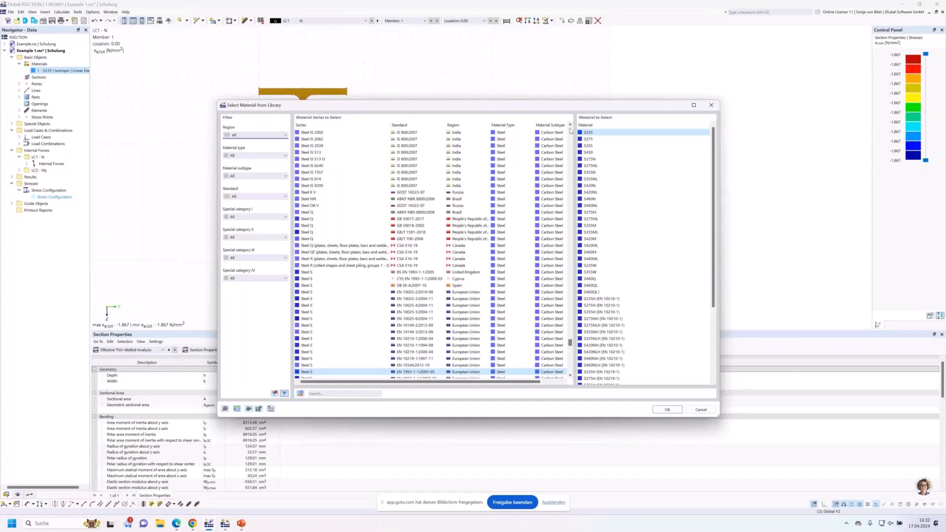
left_click(604, 146)
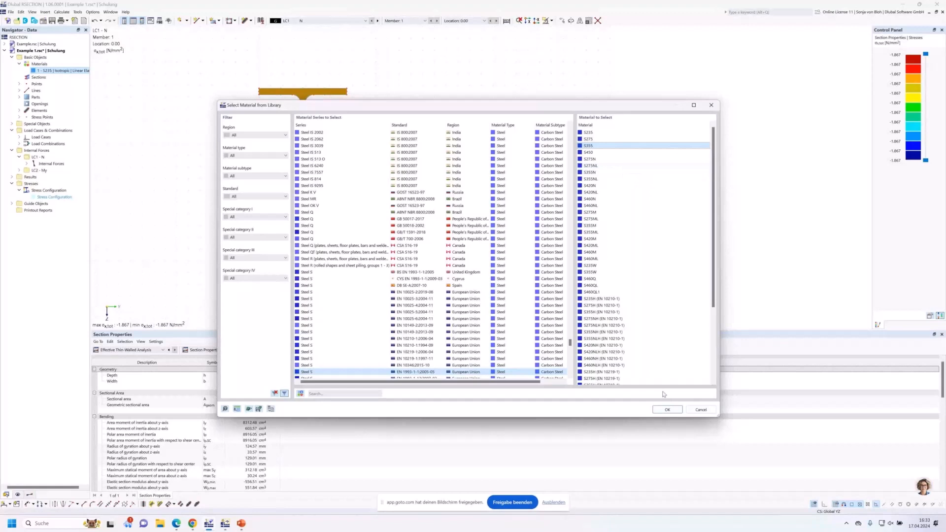
left_click(665, 409)
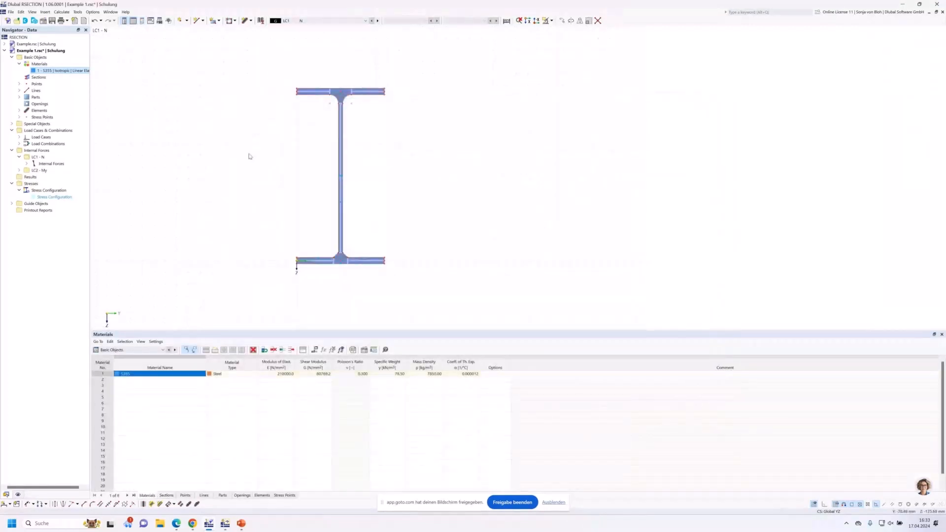
Step: Recalculate the section with the changed material and check the sectional area among the effective section properties
left_click(61, 12)
left_click(60, 19)
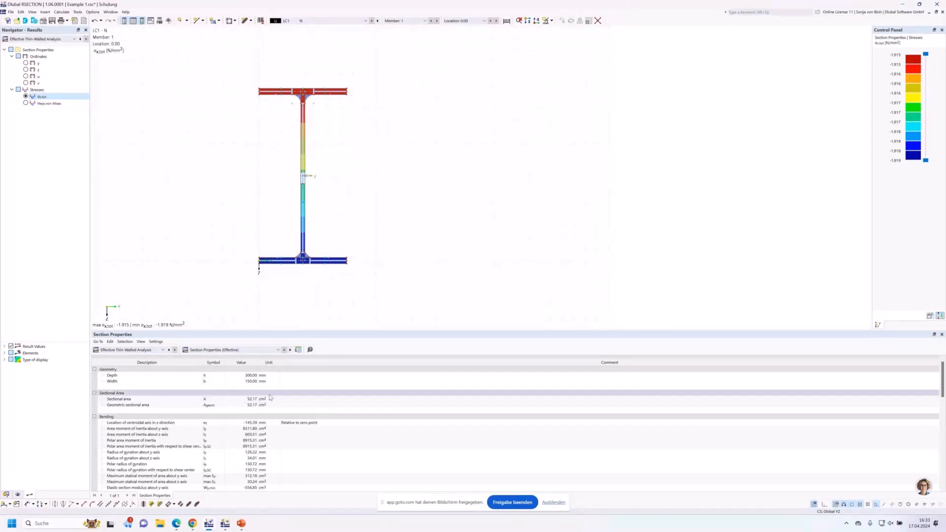
left_click(239, 400)
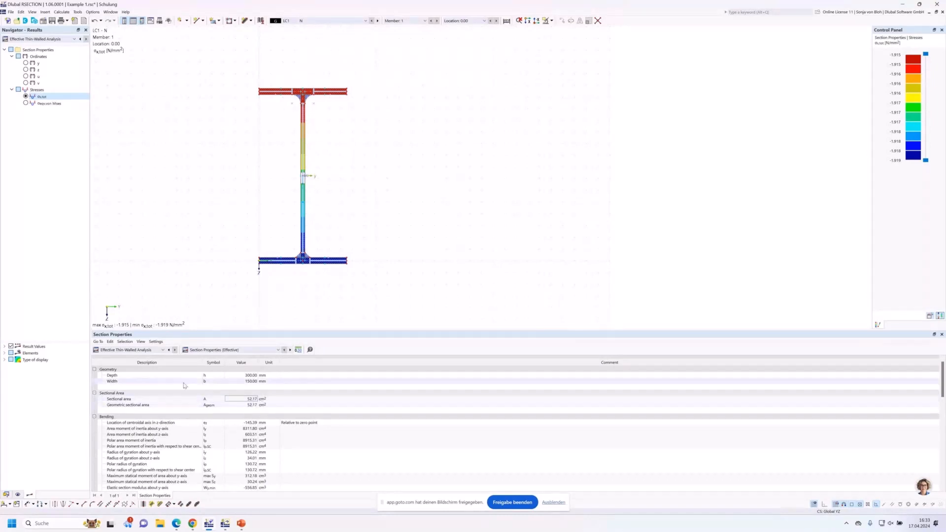
Step: Show the section properties of the Thin-Walled Analysis in the results table
left_click(141, 350)
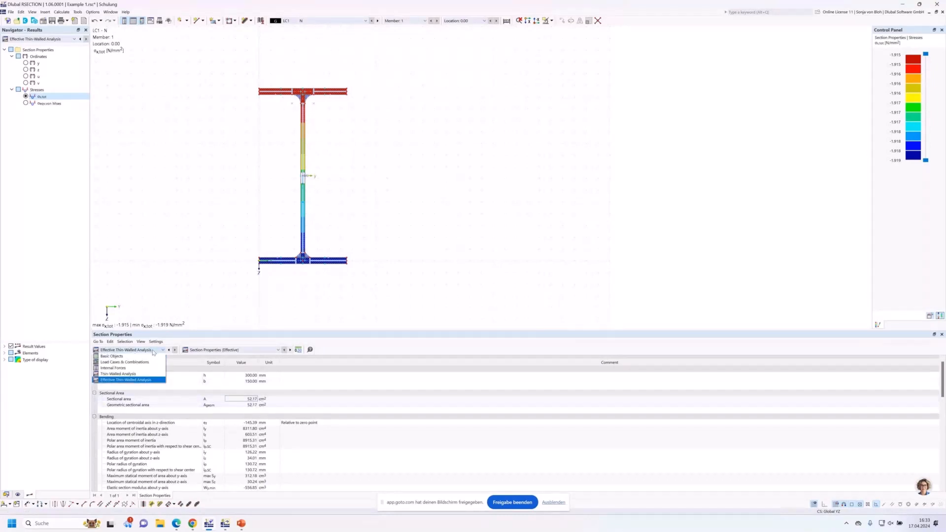
left_click(130, 374)
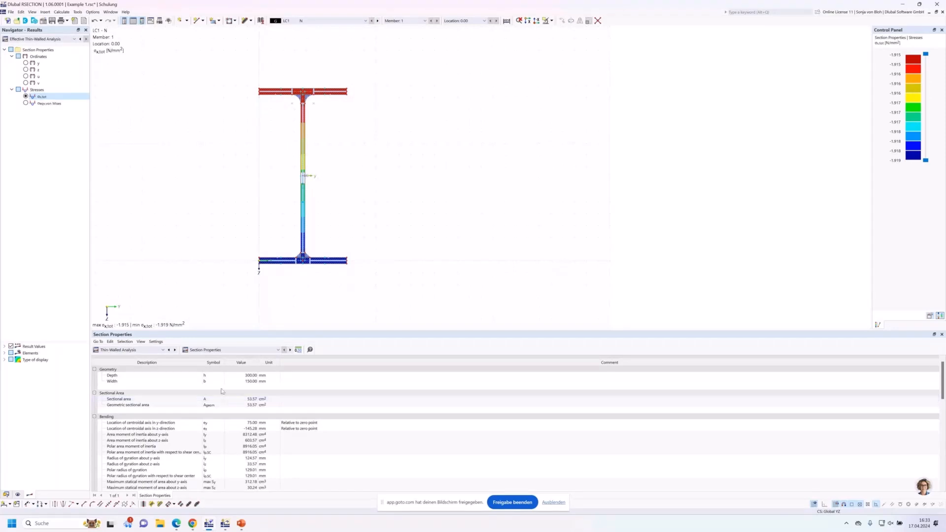
left_click(275, 351)
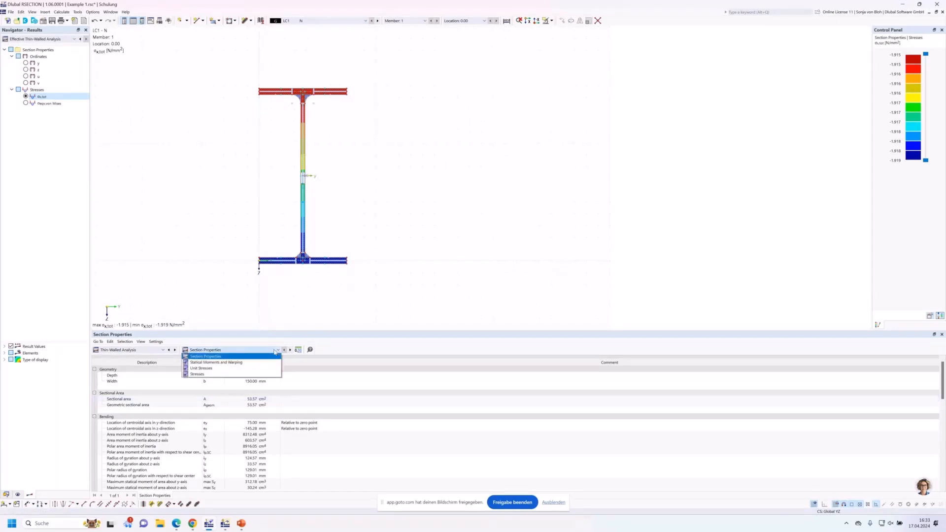
left_click(166, 351)
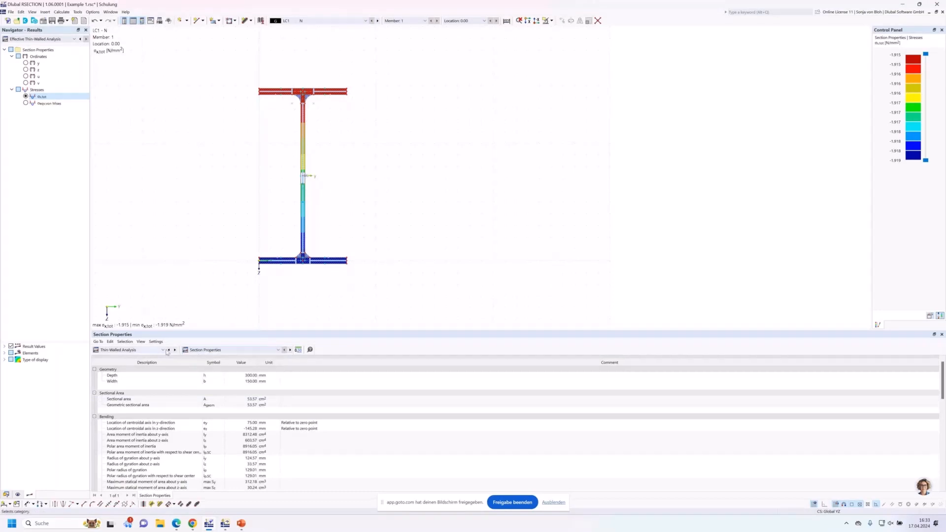
Step: Show the section classification according to EN 1993-1-1 for the Effective Thin-Walled Analysis and enlarge the results table
left_click(166, 352)
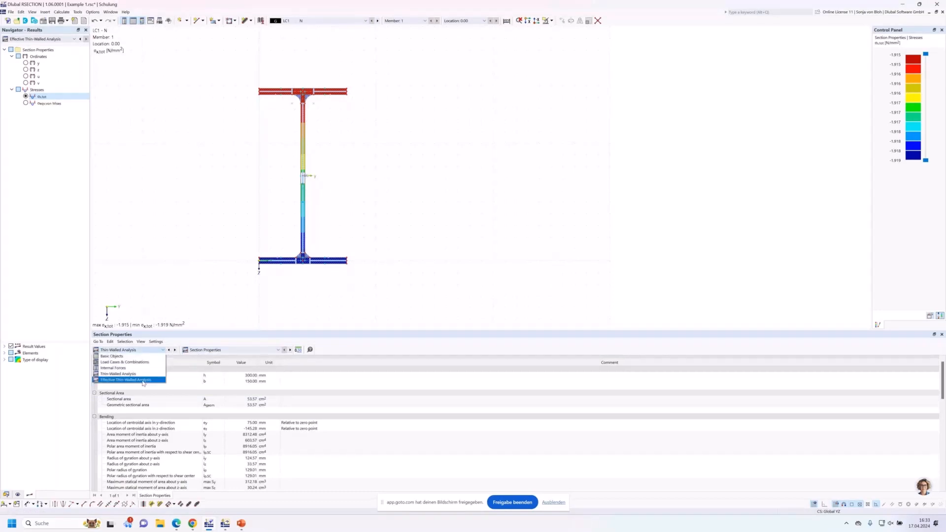
left_click(153, 361)
left_click(216, 350)
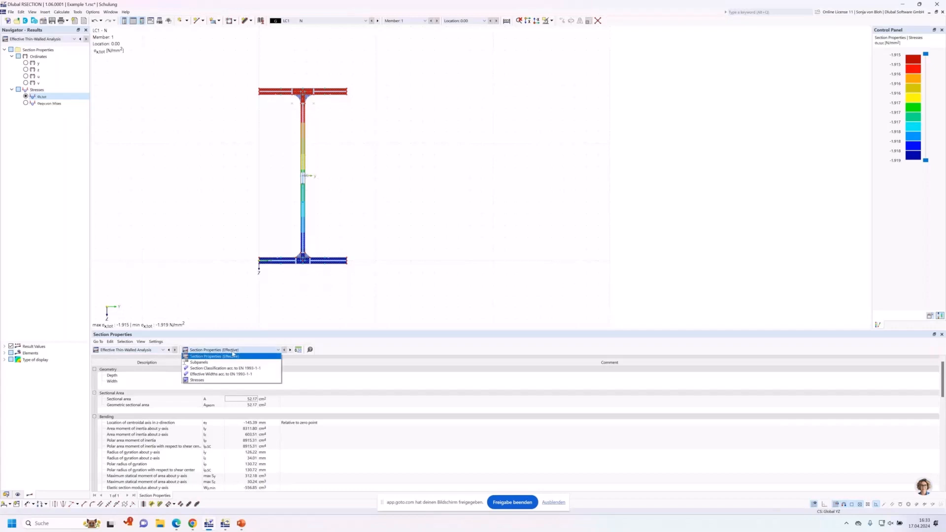
left_click(218, 369)
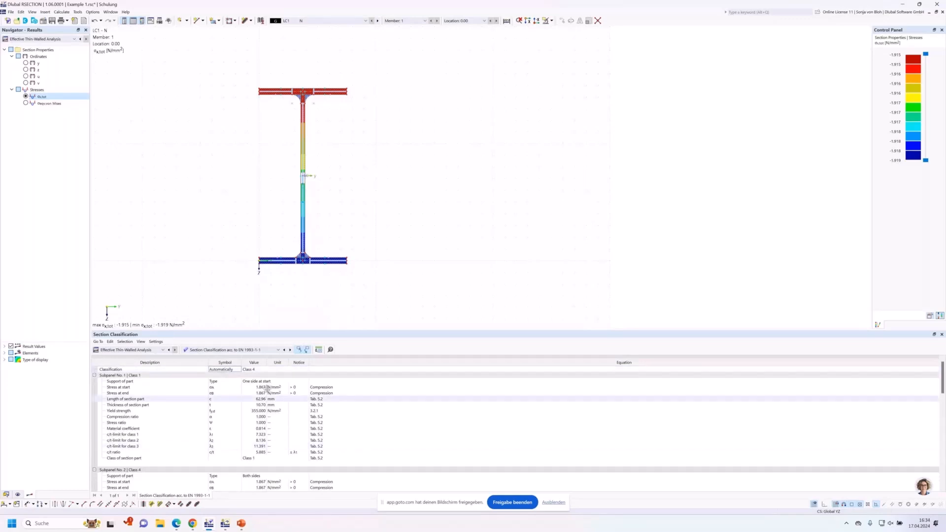
left_click_drag(257, 329, 252, 254)
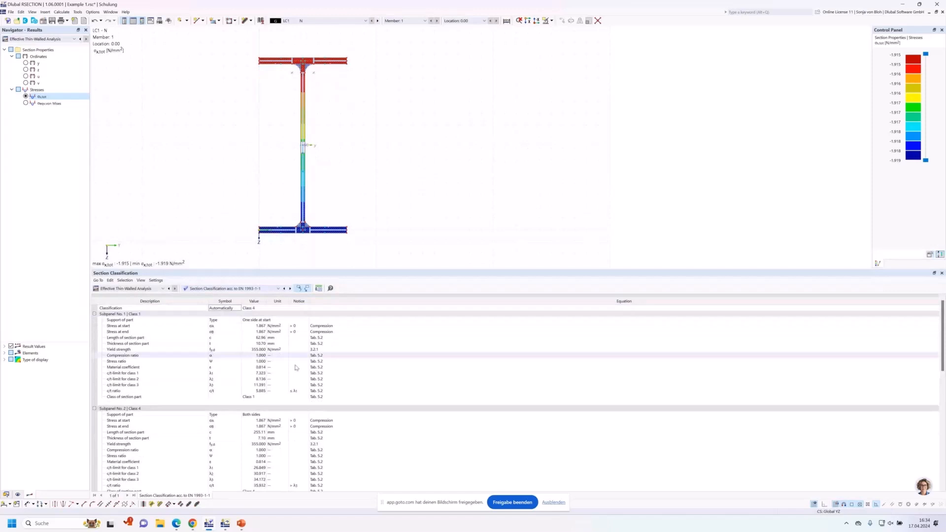
scroll(296, 367, "down", 2)
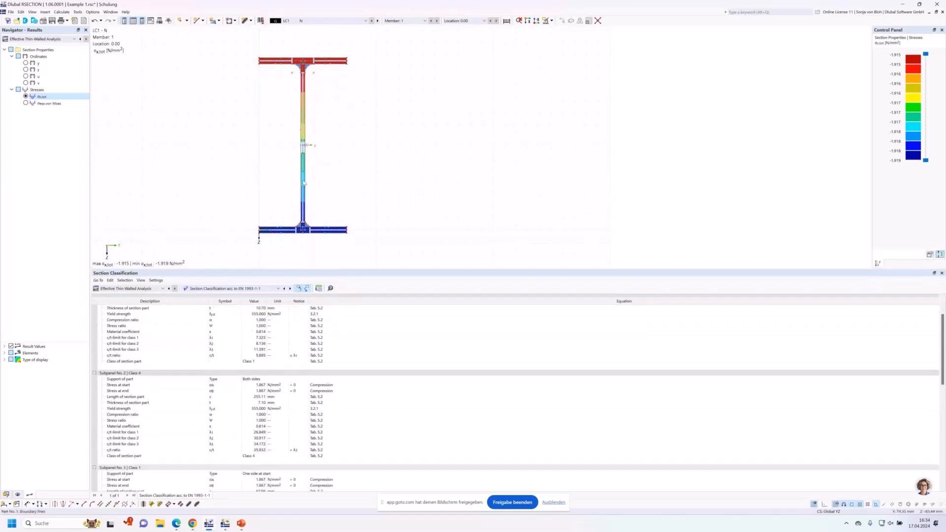
Step: Select the web to highlight its subpanel's classification, and examine the ineffective zone at the web's mid-height
left_click(304, 137)
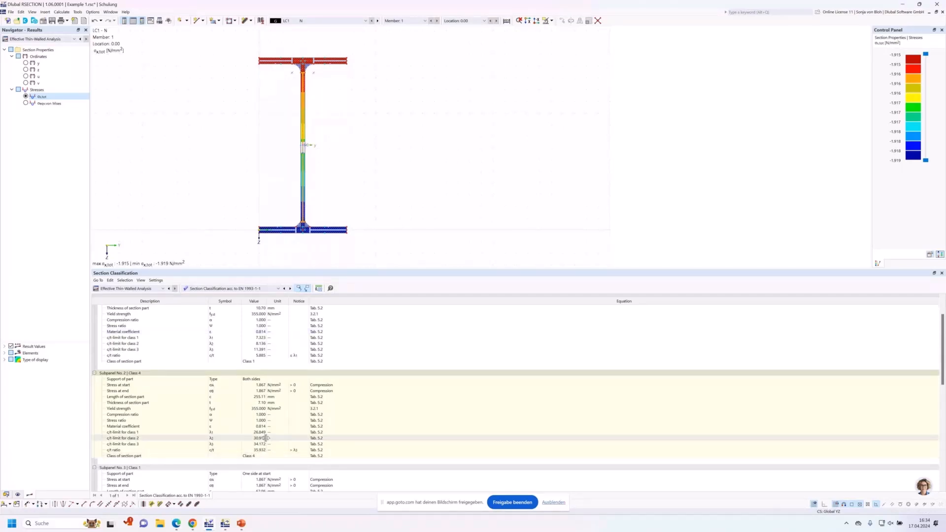
scroll(323, 144, "up", 5)
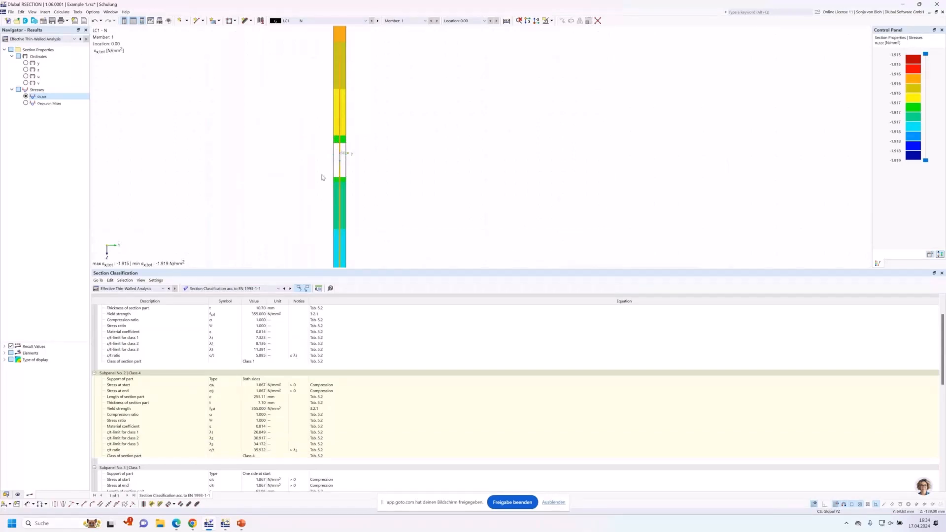
scroll(228, 161, "down", 4)
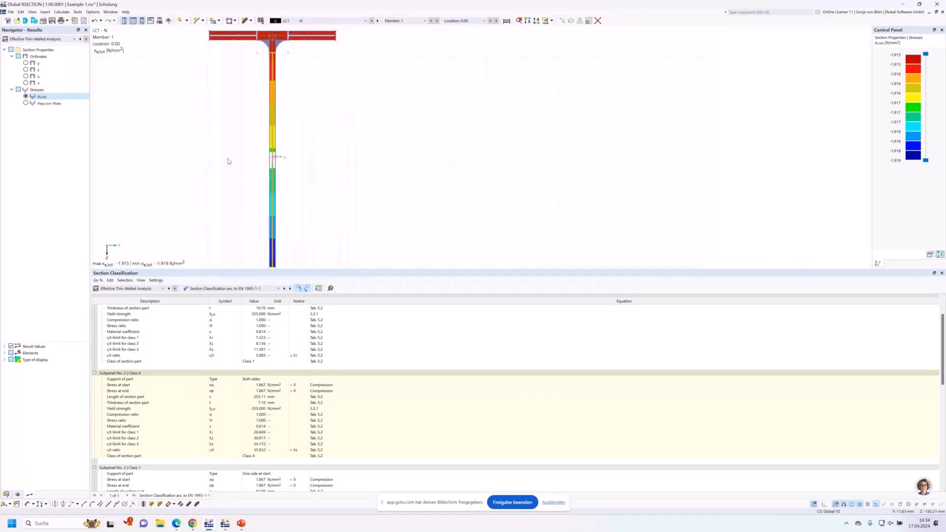
middle_click_drag(230, 165, 284, 161)
scroll(285, 160, "up", 3)
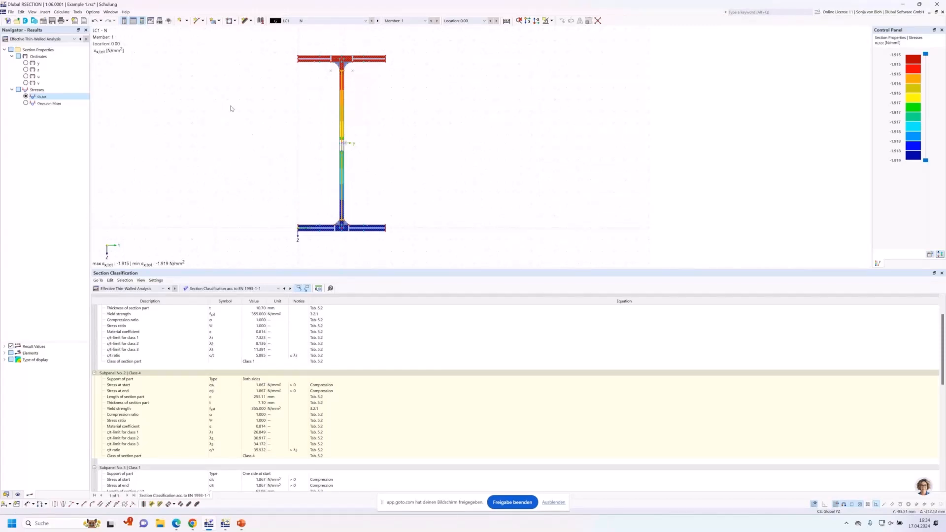
Step: Set the type of result display to Off and enlarge the graphics area by shrinking the results table
left_click(5, 360)
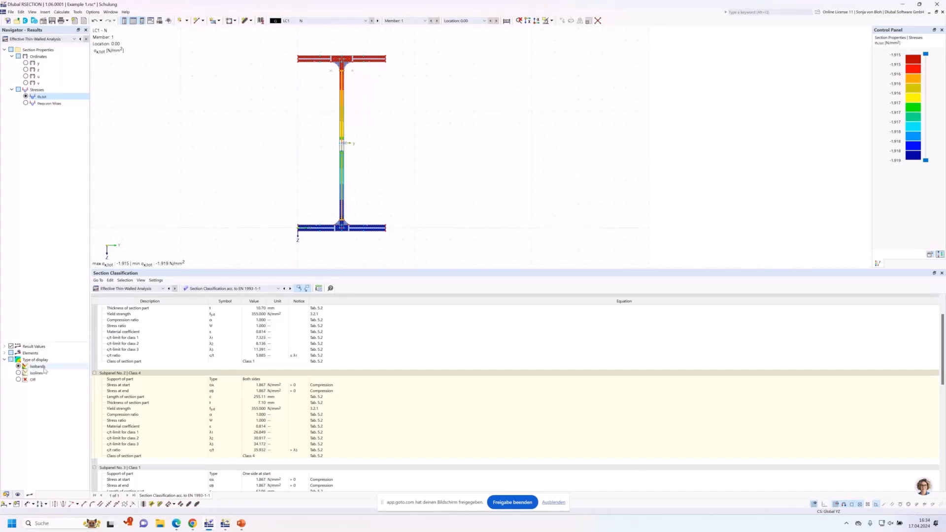
left_click(18, 379)
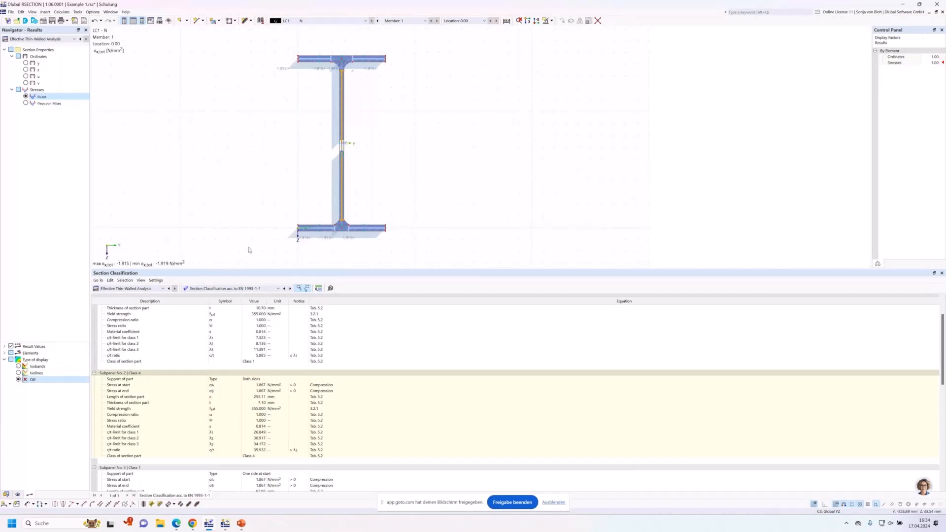
left_click_drag(235, 270, 252, 354)
scroll(279, 212, "up", 2)
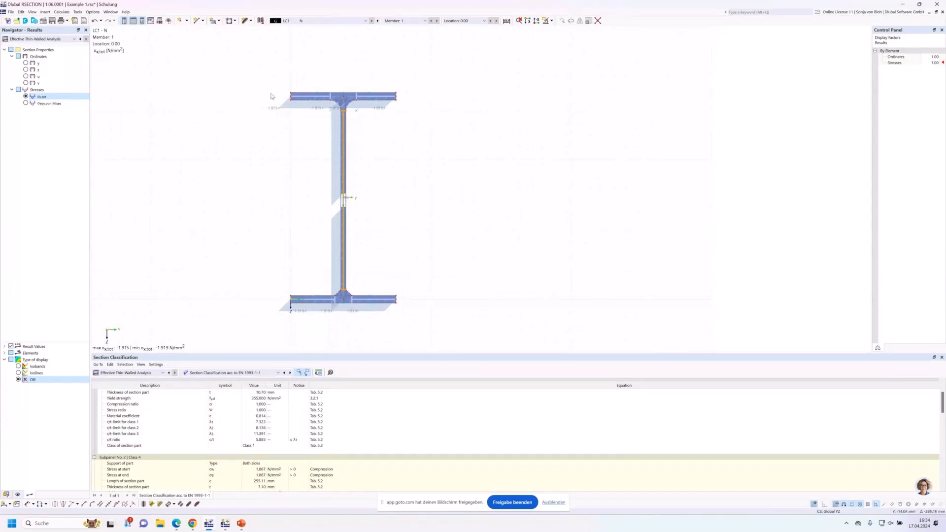
Step: Switch the graphical results to the Thin-Walled Analysis and display the statical moment Sz on the section
left_click(65, 40)
left_click(62, 45)
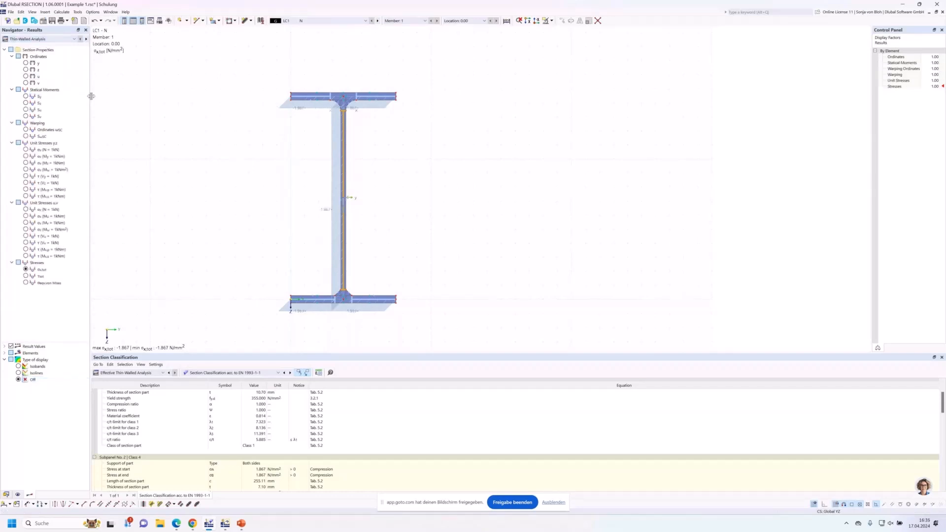
left_click(28, 98)
left_click(27, 103)
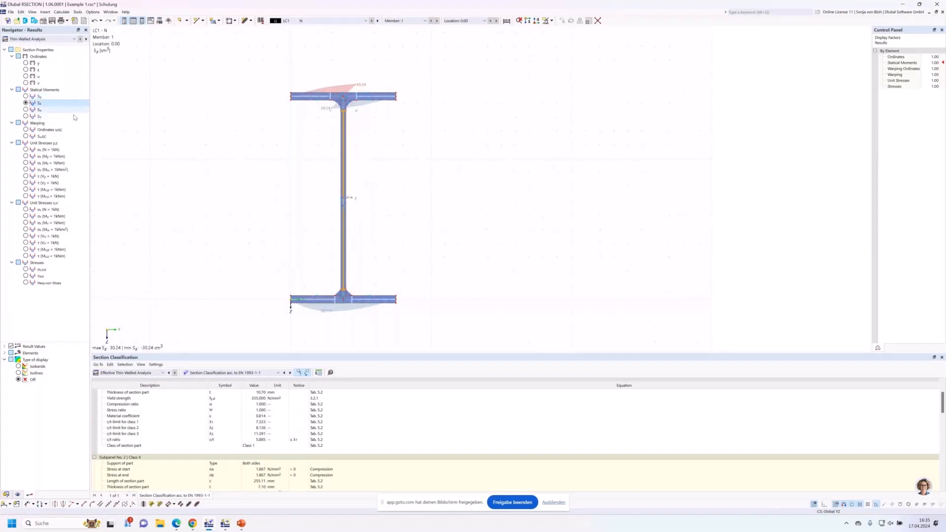
Step: List the statical moments and warping of the Thin-Walled Analysis in the results table
left_click(131, 372)
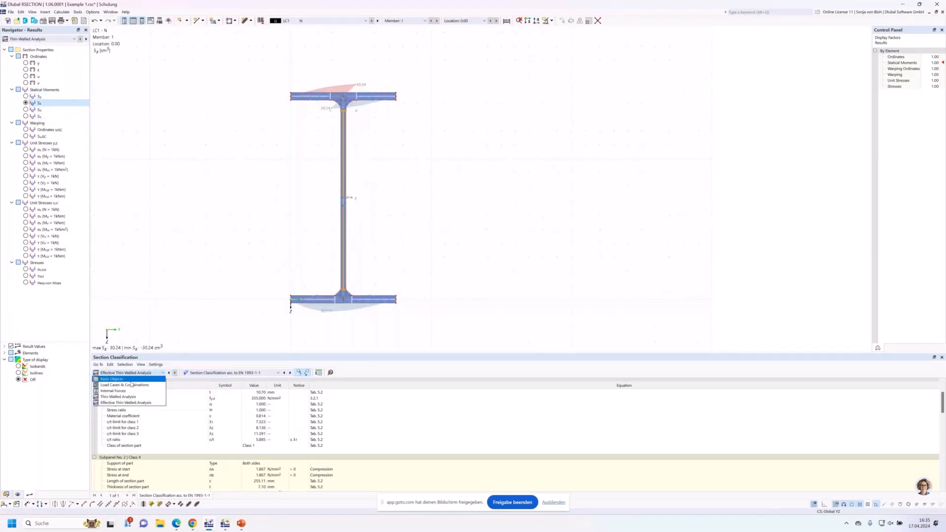
left_click(126, 397)
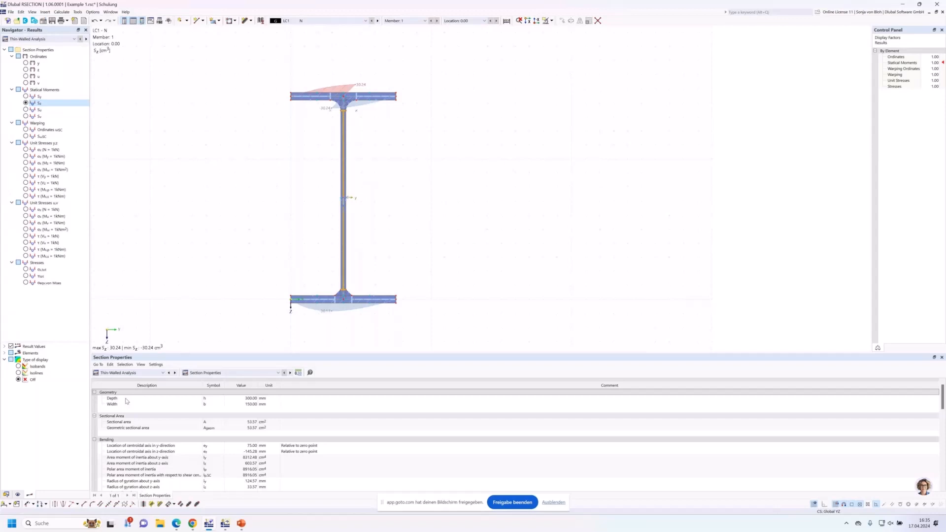
left_click(226, 374)
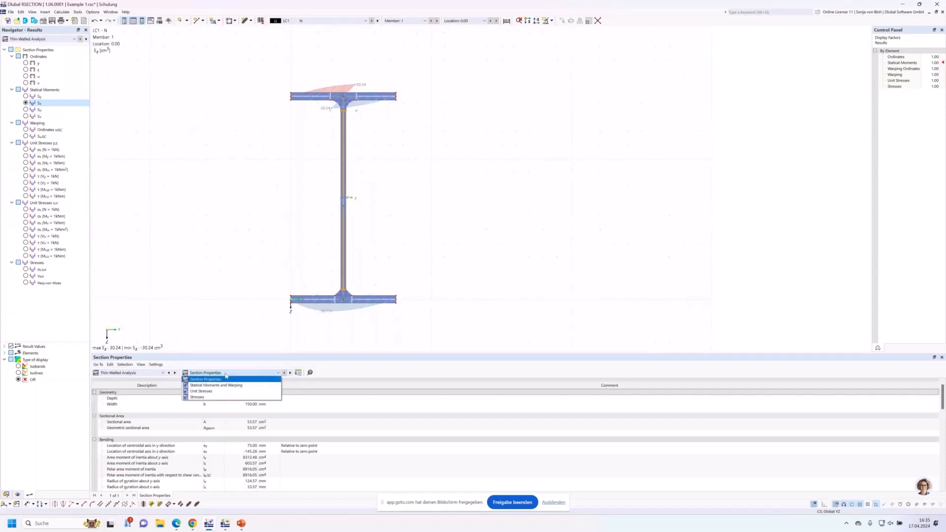
left_click(218, 385)
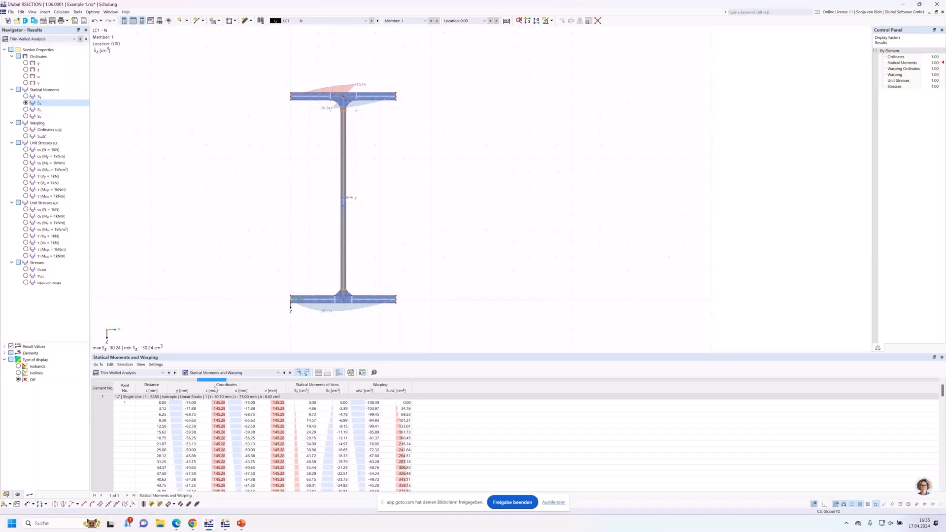
Step: List all stresses by stress points for the Thin-Walled Analysis
left_click(246, 372)
left_click(202, 397)
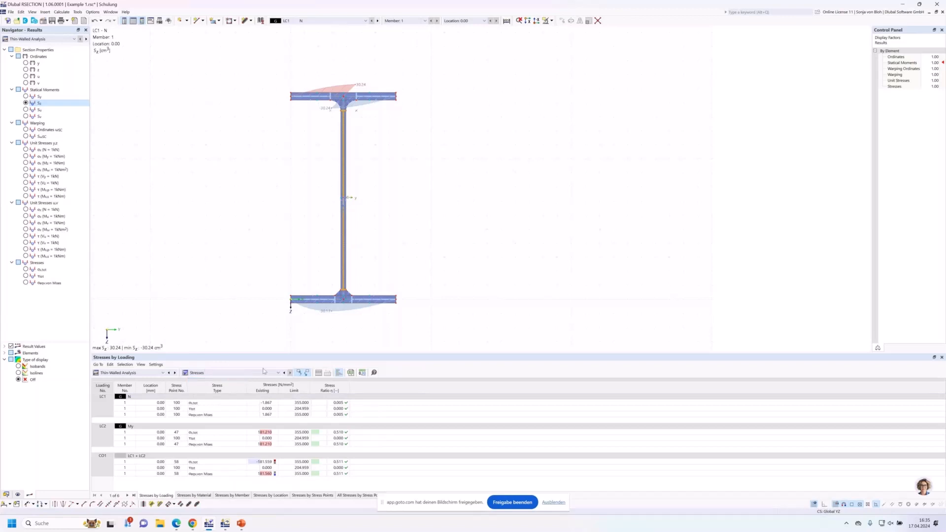
left_click(348, 495)
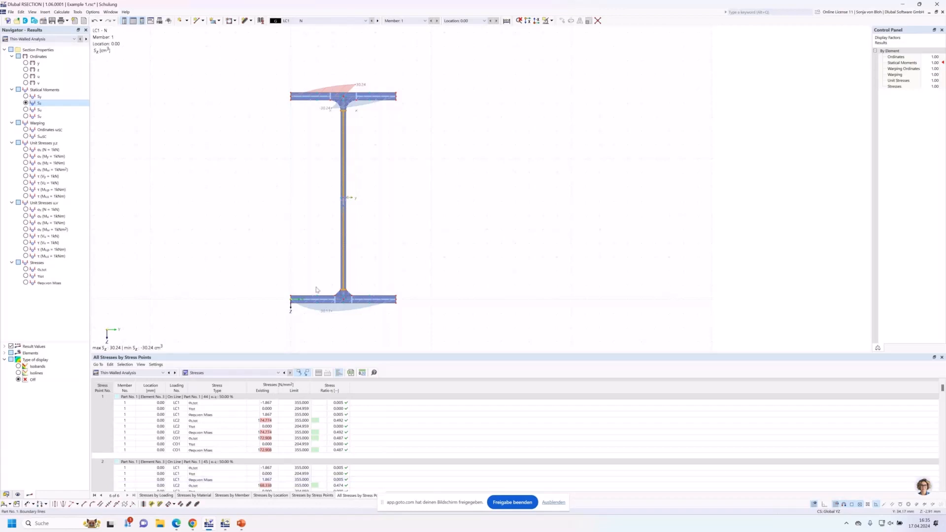
Step: Hide the subpanels in the graphical display of the section
scroll(339, 195, "up", 3)
scroll(339, 195, "up", 1)
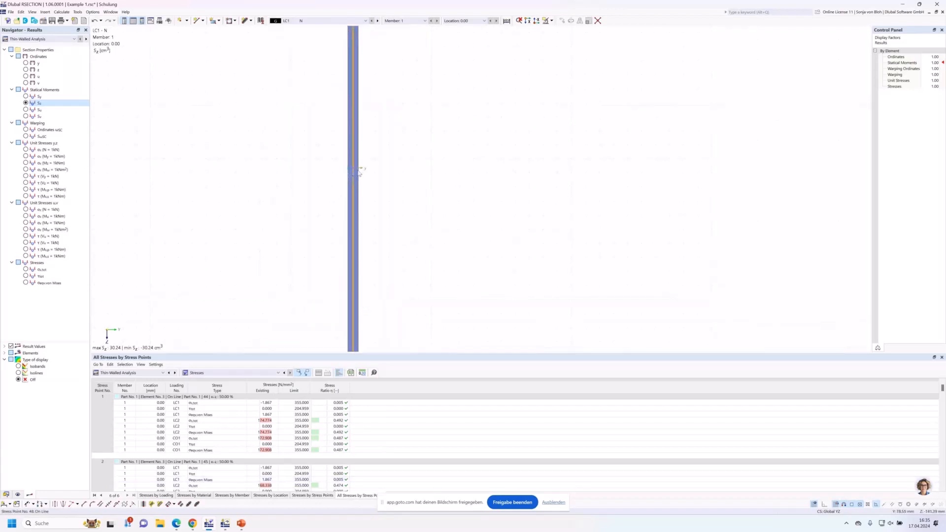
scroll(314, 108, "down", 4)
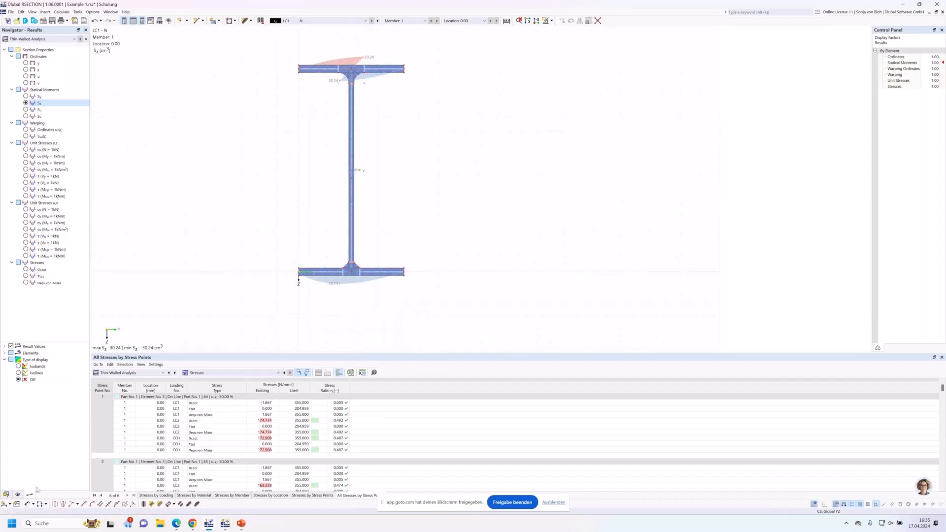
left_click(18, 494)
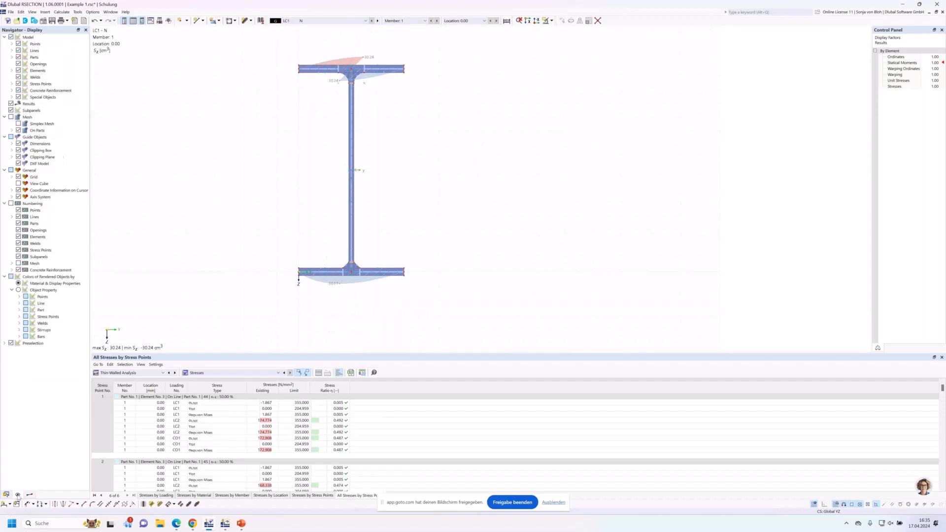
left_click(11, 110)
Step: Select the stress point on the web below mid-height to find its stresses in the table, and enlarge the table
scroll(357, 183, "up", 5)
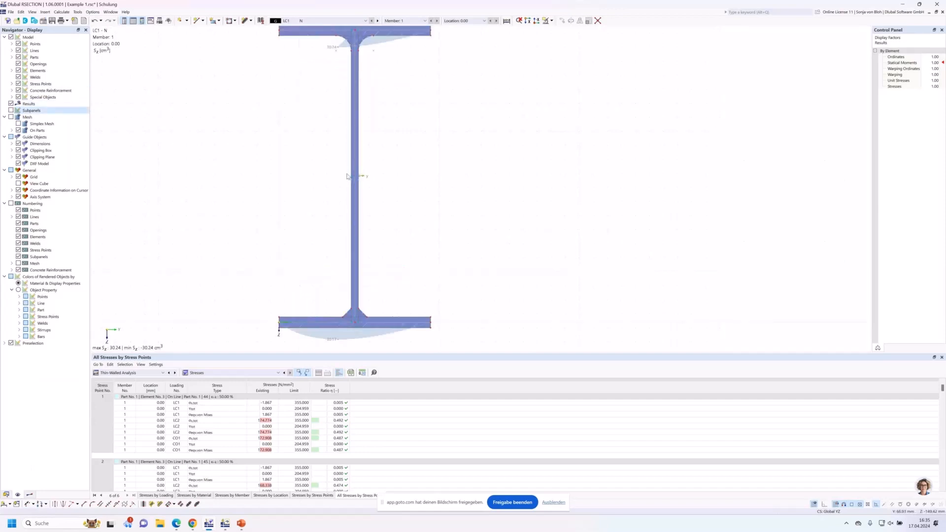
scroll(364, 202, "up", 1)
scroll(365, 205, "down", 5)
scroll(365, 212, "up", 1)
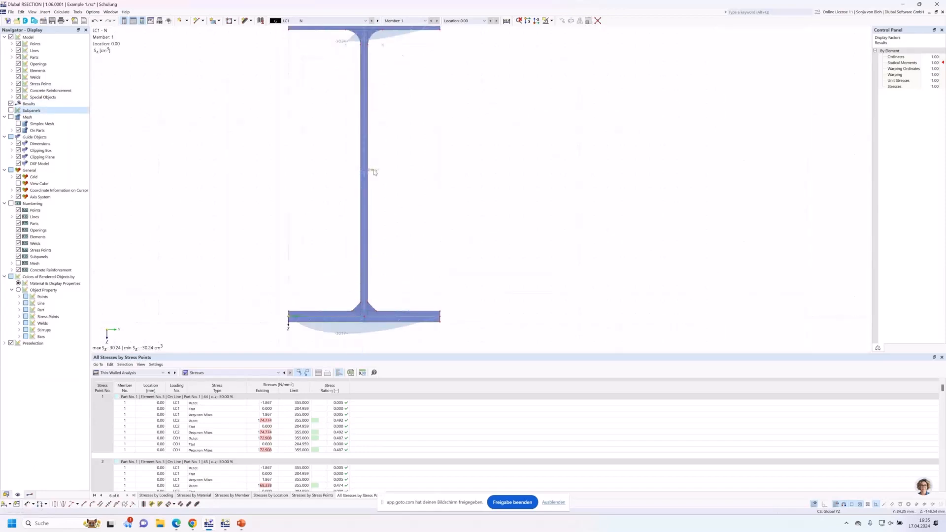
left_click(366, 219)
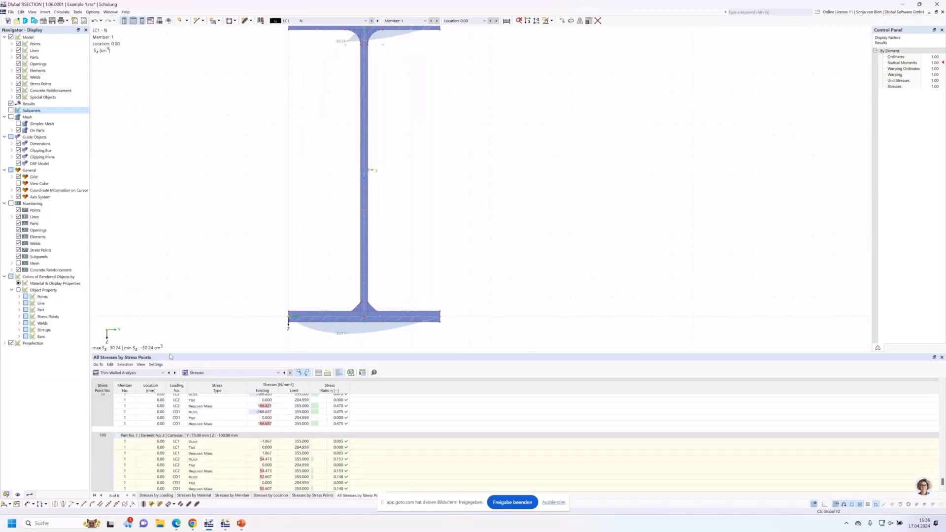
left_click_drag(170, 356, 168, 288)
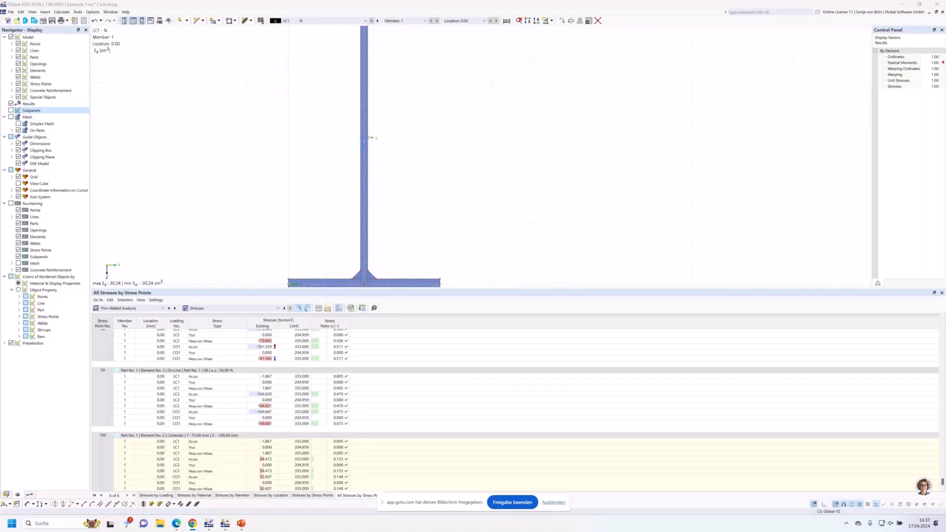
Step: Create a model named Example 2 with Thin-Walled Analysis and the Effective / Steel / Aluminum section add-on to EN 1993-1-1 and EN 1993-1-5
left_click(8, 22)
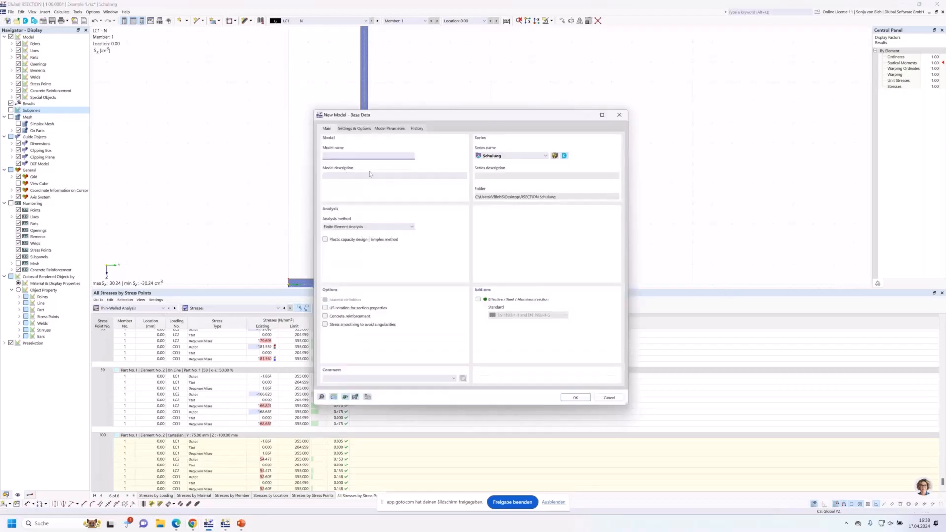
type("Example 2")
left_click(383, 226)
left_click(367, 238)
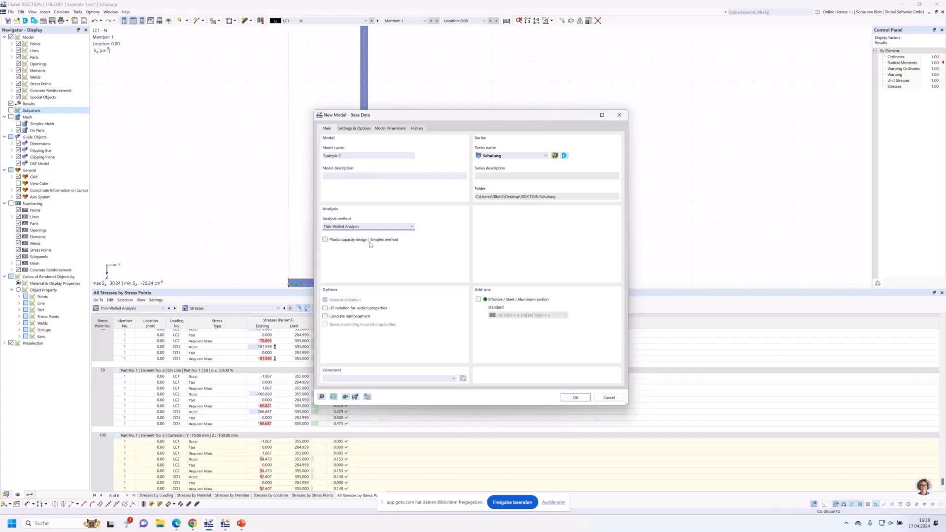
left_click(478, 299)
left_click(565, 315)
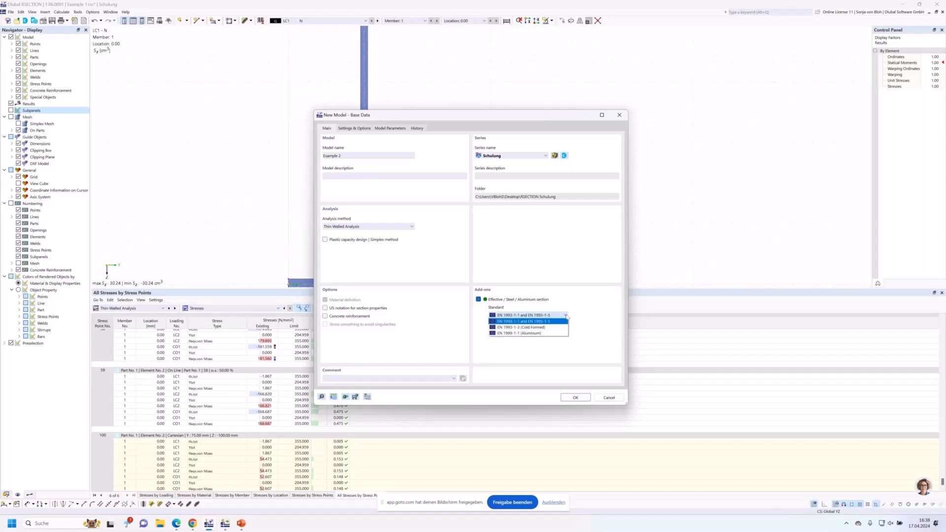
left_click(518, 321)
left_click(576, 398)
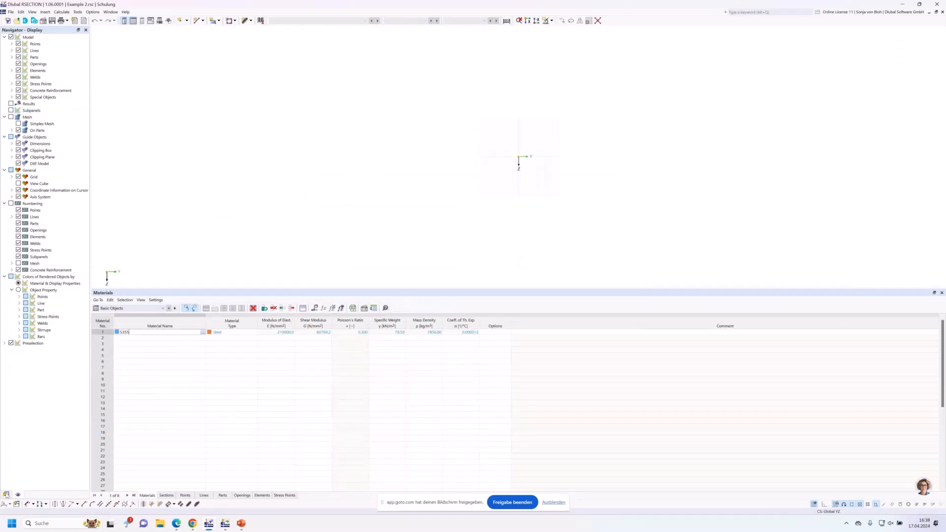
Step: Change the model's material to S235 from the Steel S series of EN 1993-1-1:2005-05 in the material library
left_click(6, 494)
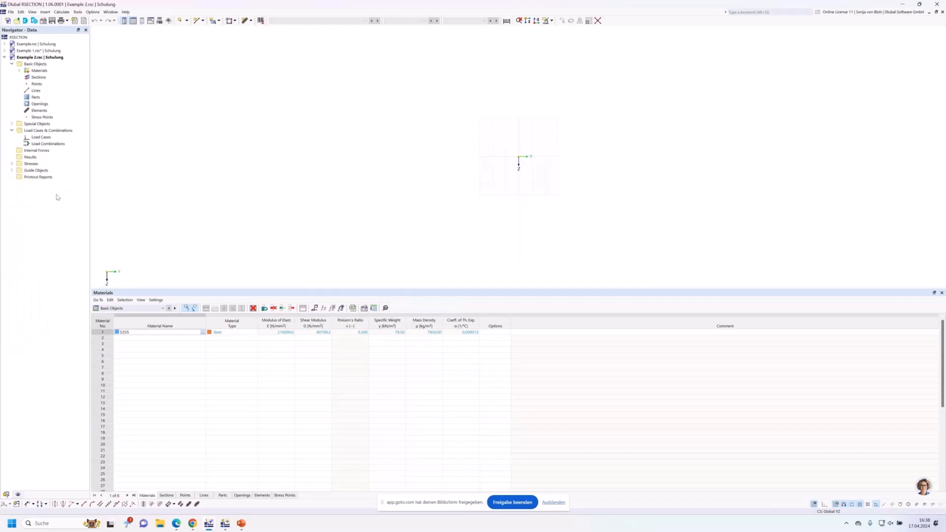
left_click(19, 70)
double_click(54, 78)
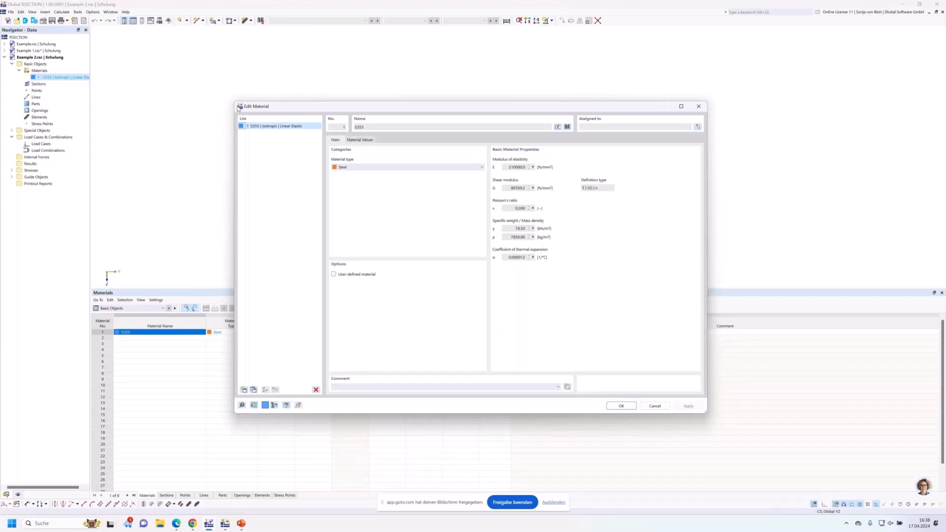
left_click(567, 127)
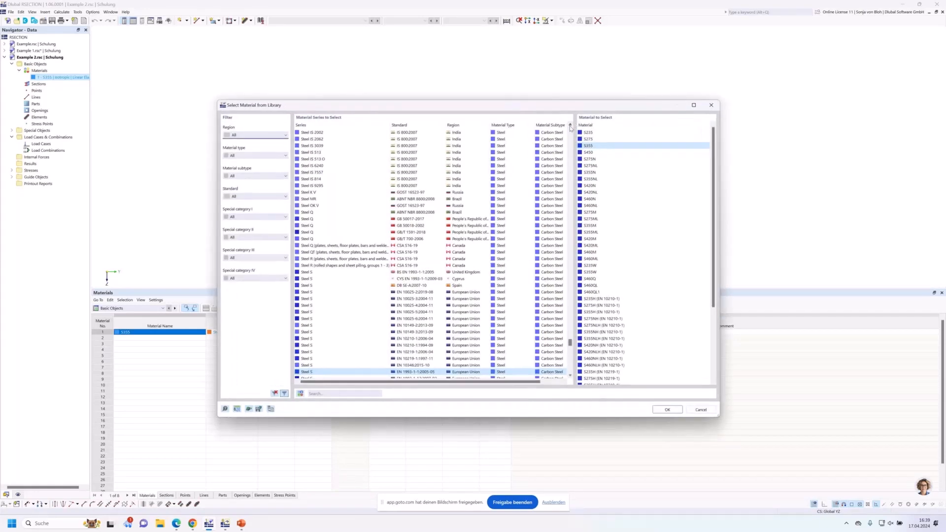
left_click(587, 132)
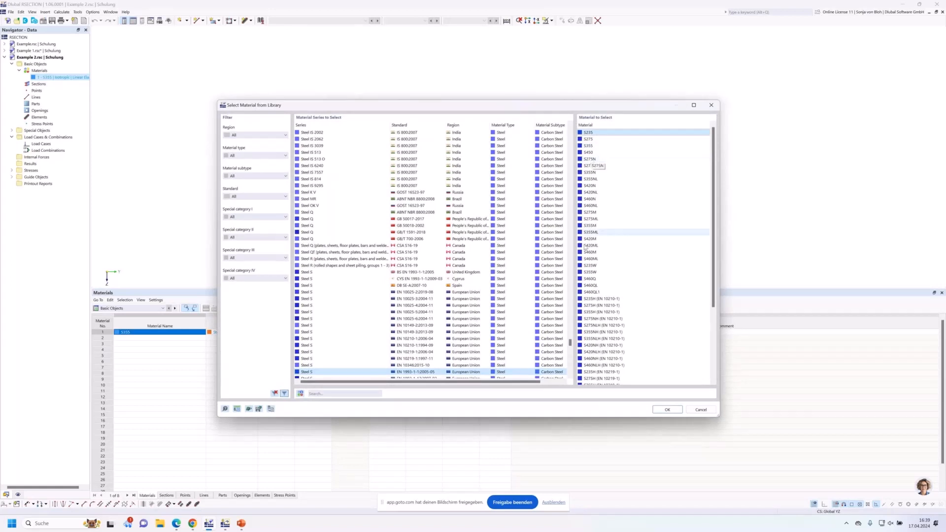
left_click(667, 409)
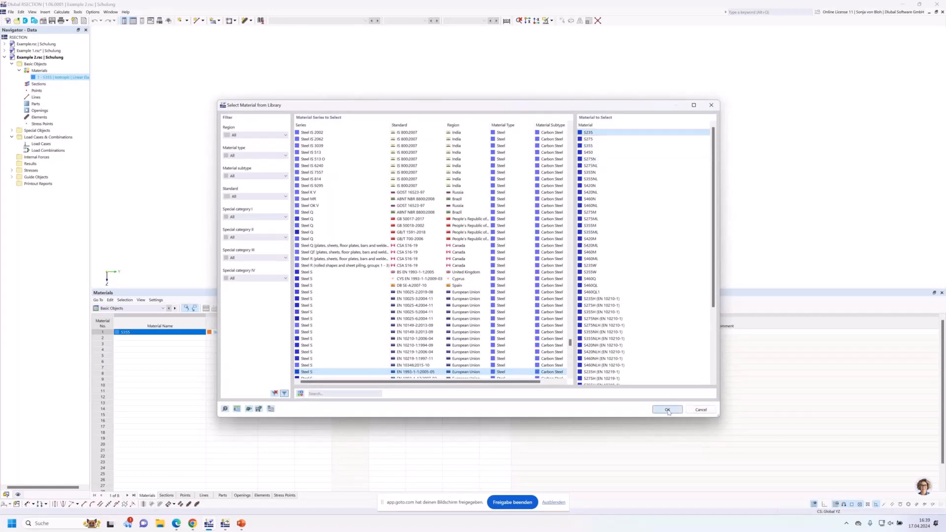
left_click(620, 408)
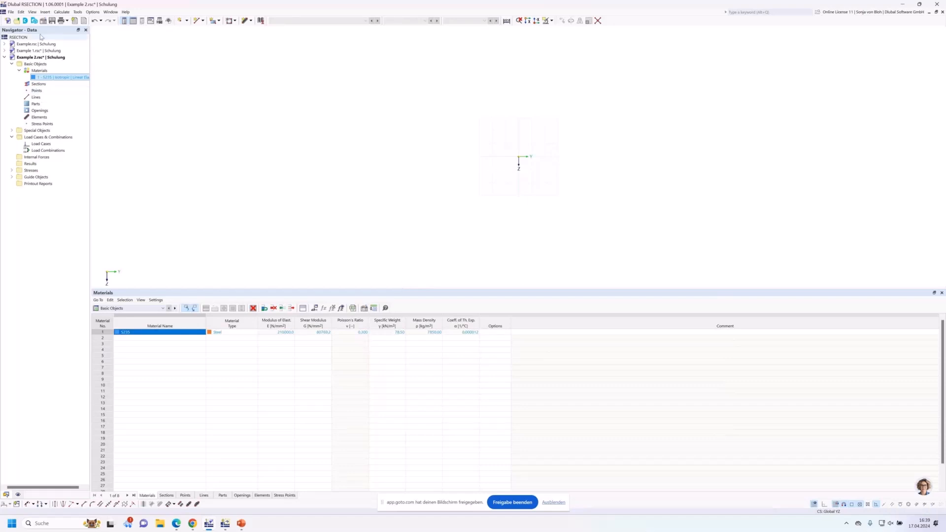
Step: Start a new section and open the library of standardized steel L-sections, leaving the manufacturer filter at All
right_click(46, 84)
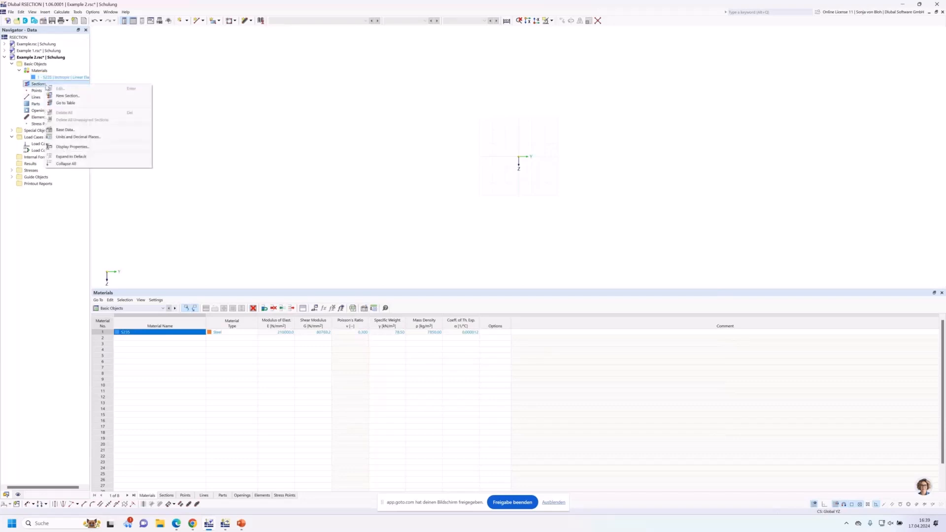
left_click(67, 96)
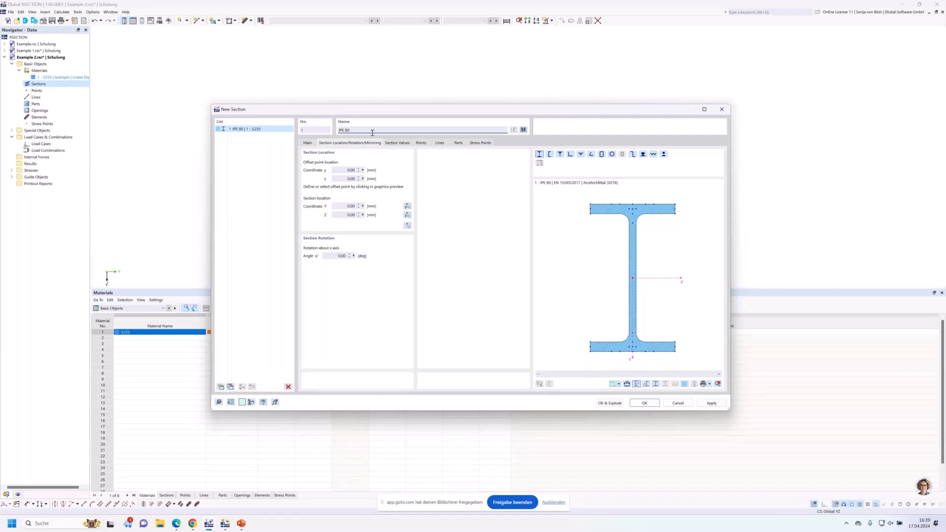
left_click_drag(372, 132, 316, 133)
left_click(524, 130)
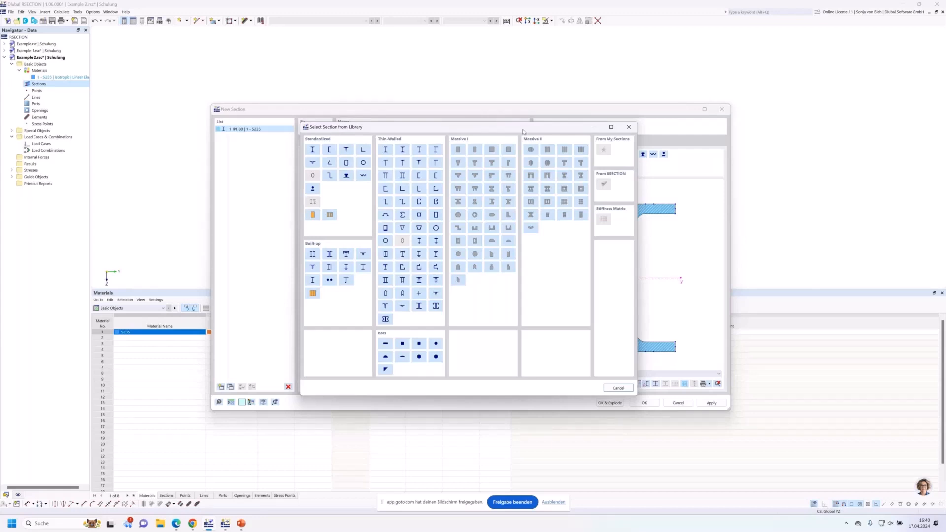
left_click(364, 150)
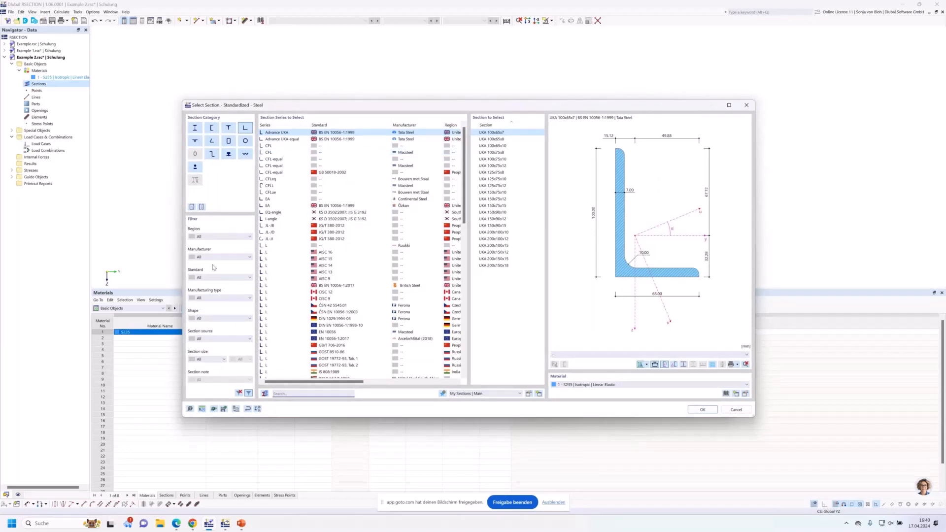
left_click(250, 257)
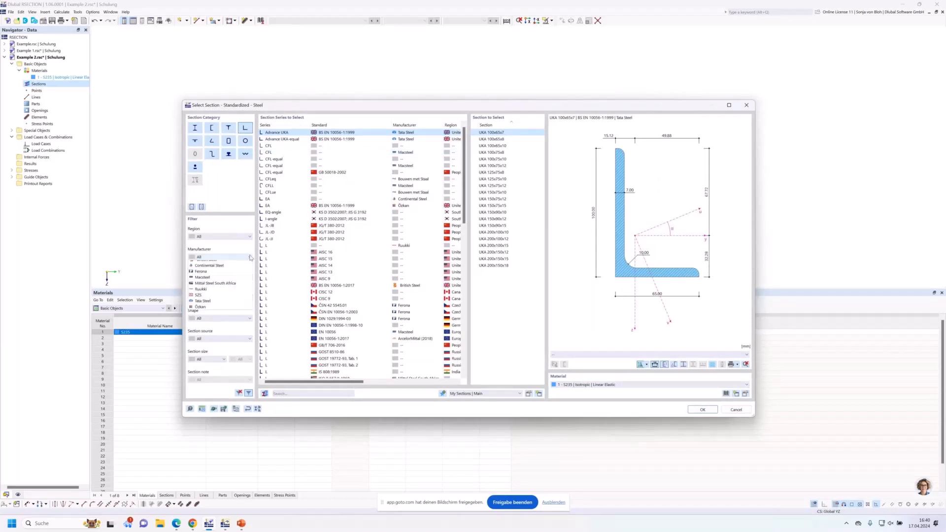
left_click(250, 256)
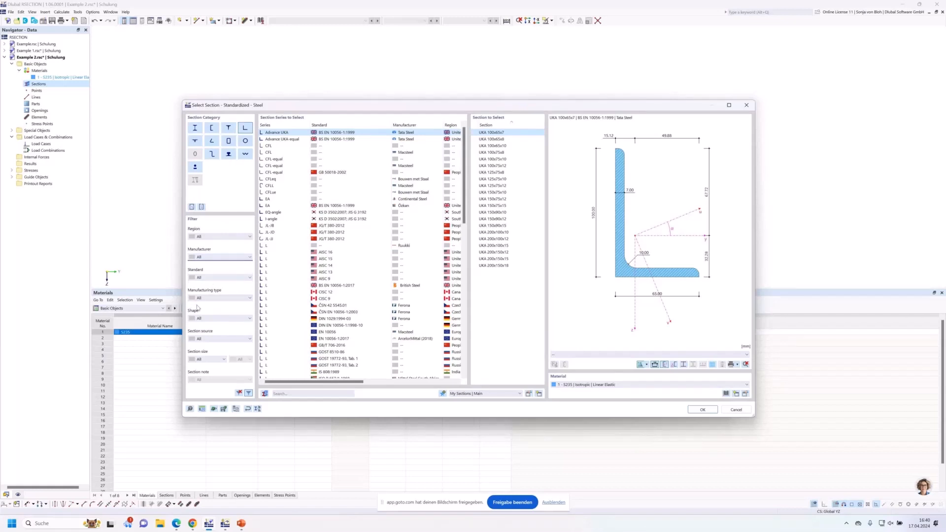
Step: Search the section library for L 200x150x12 and adopt the DIN EN 10056-1:1998-10 angle
left_click(294, 393)
type("l")
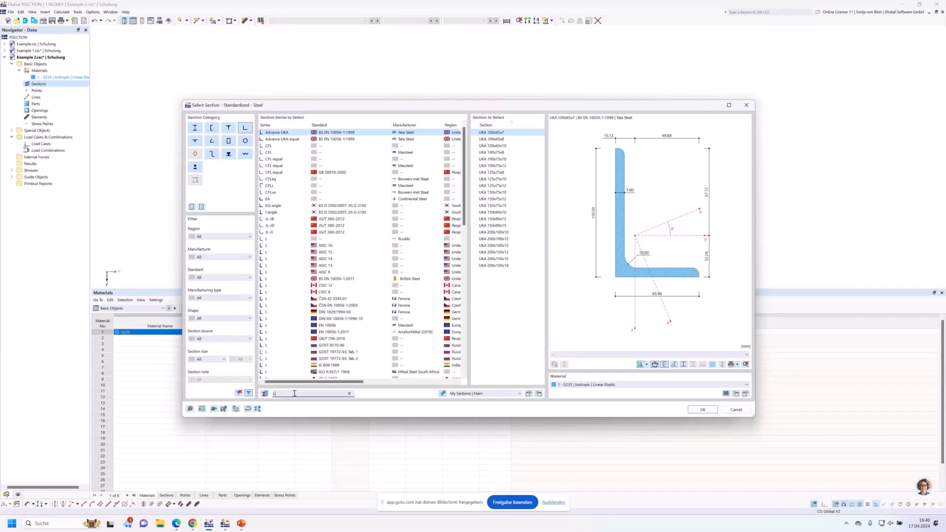
type(" 2")
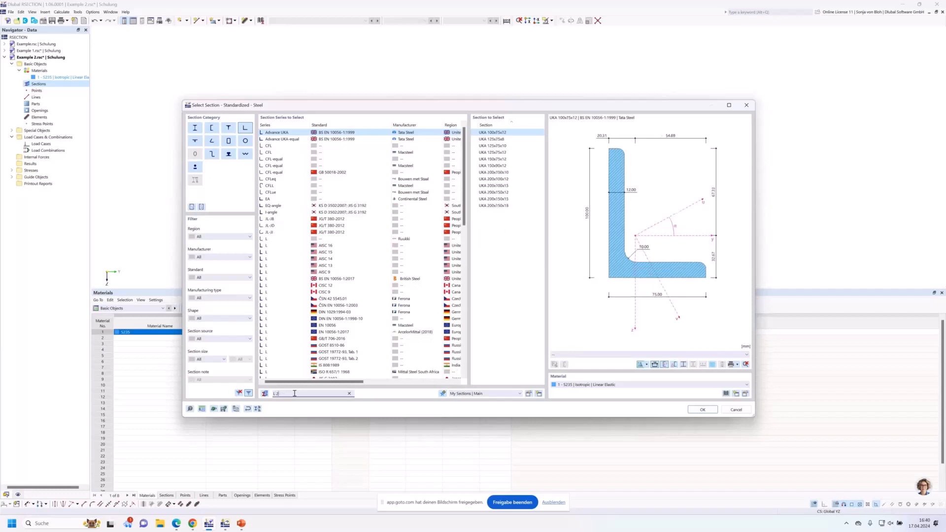
type("0")
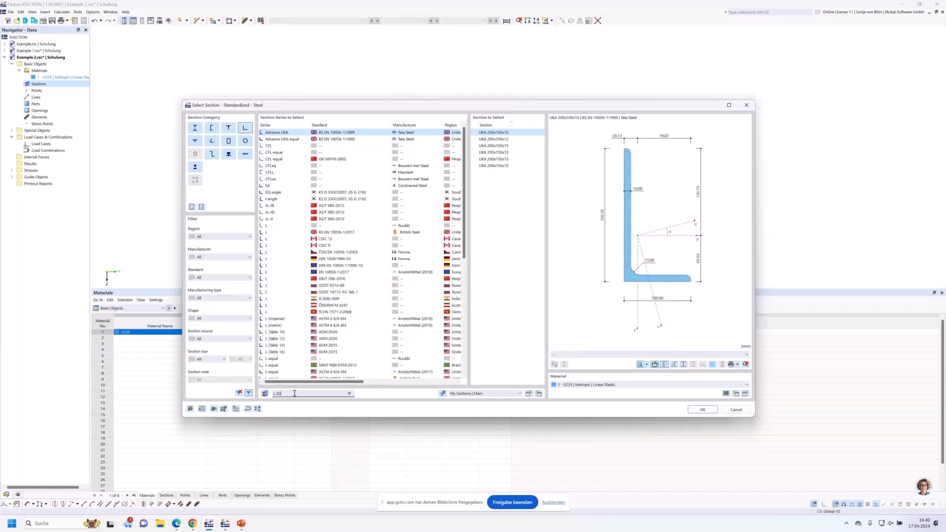
type("0x")
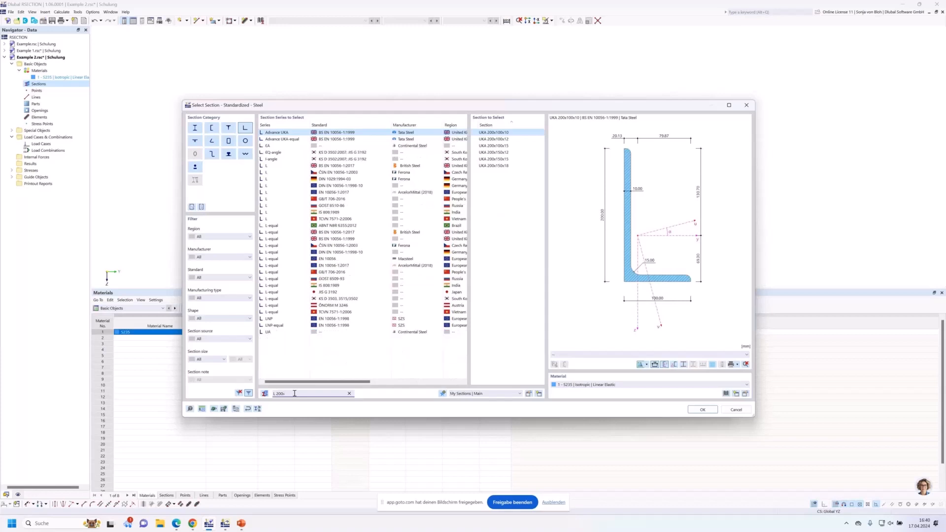
type("150")
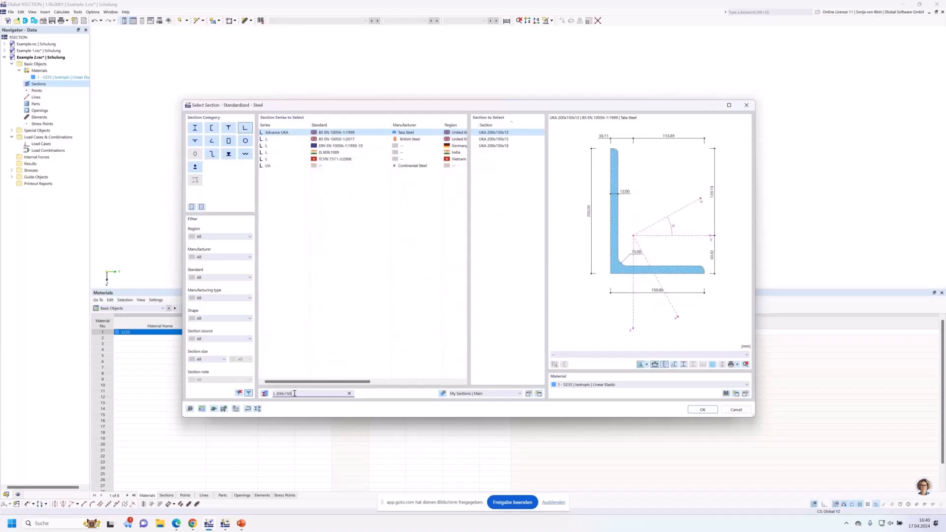
type("x12")
left_click(349, 145)
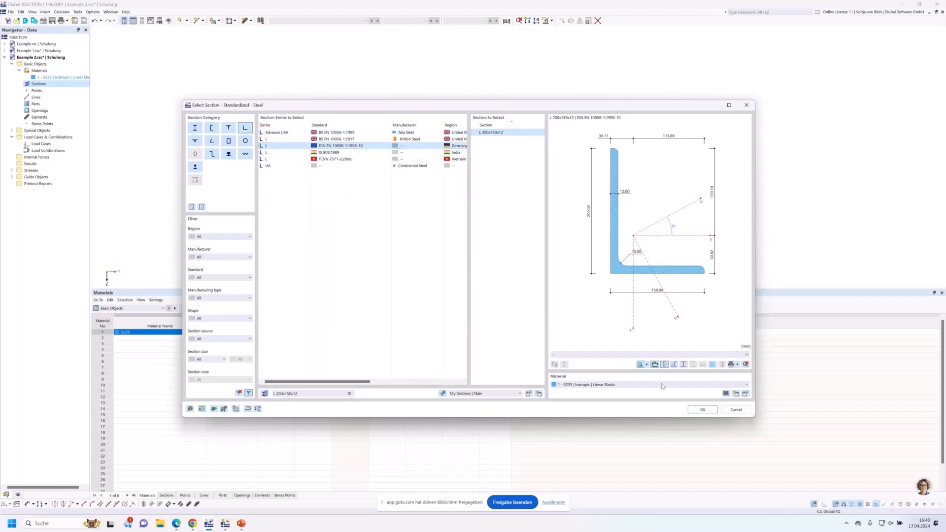
left_click(702, 410)
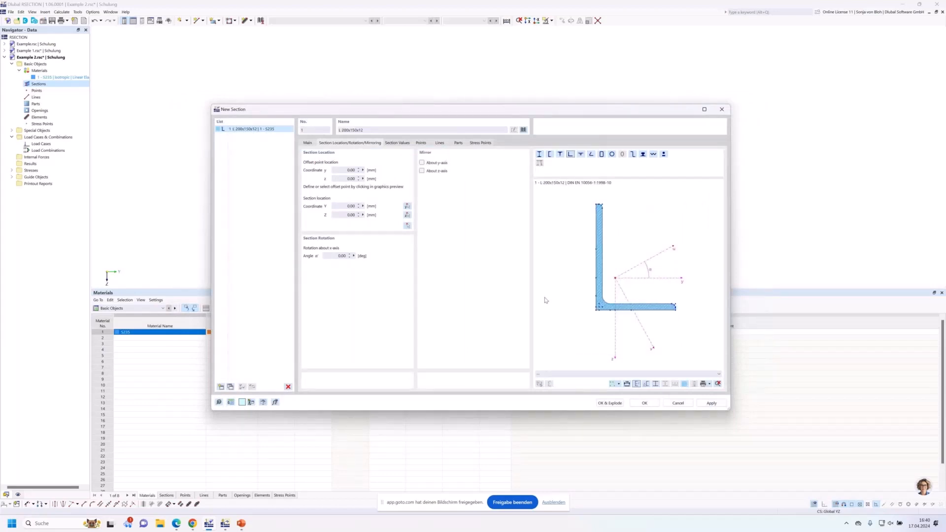
Step: Mirror the angle section about its y-axis and rotate it 90° about the x-axis
left_click(422, 163)
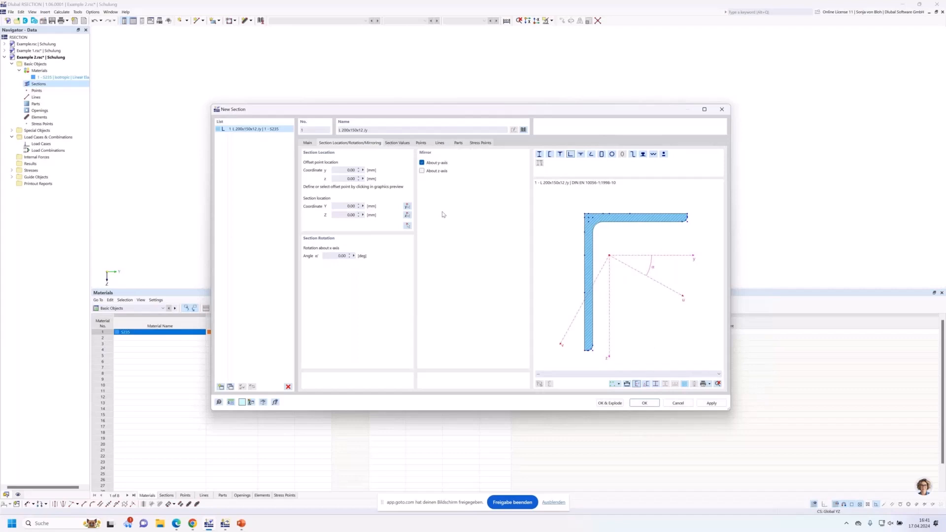
left_click(341, 256)
type("90")
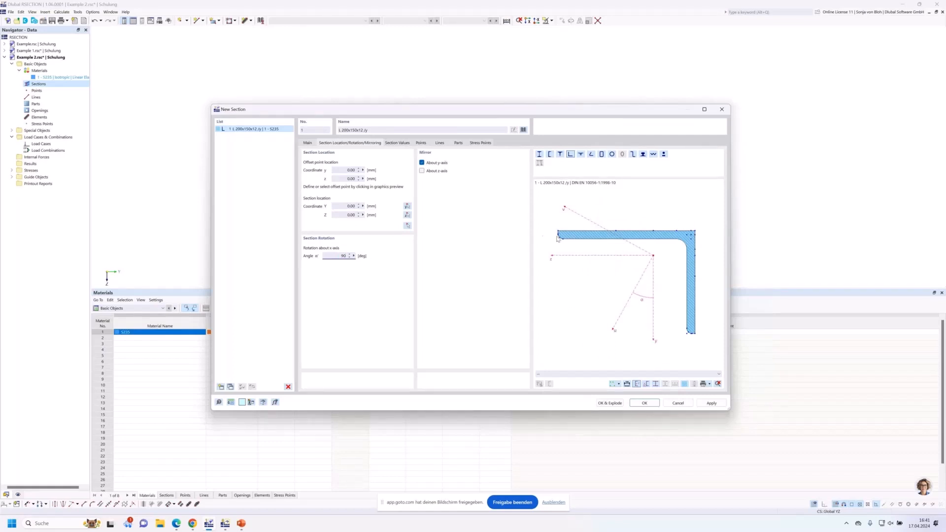
Step: Set the offset point at mid-thickness of the long leg's free end, locate it at the origin (Y 0, Z 0) and create the section
scroll(557, 239, "up", 1)
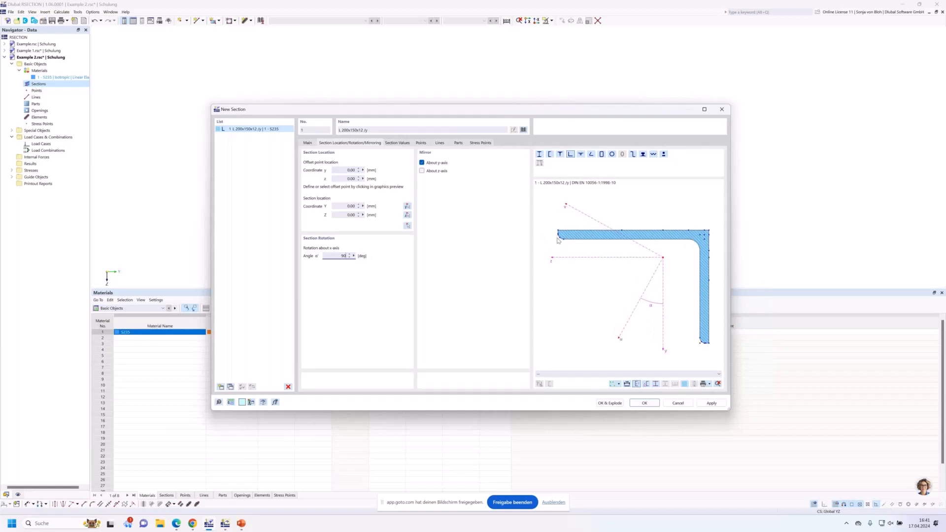
scroll(557, 240, "up", 5)
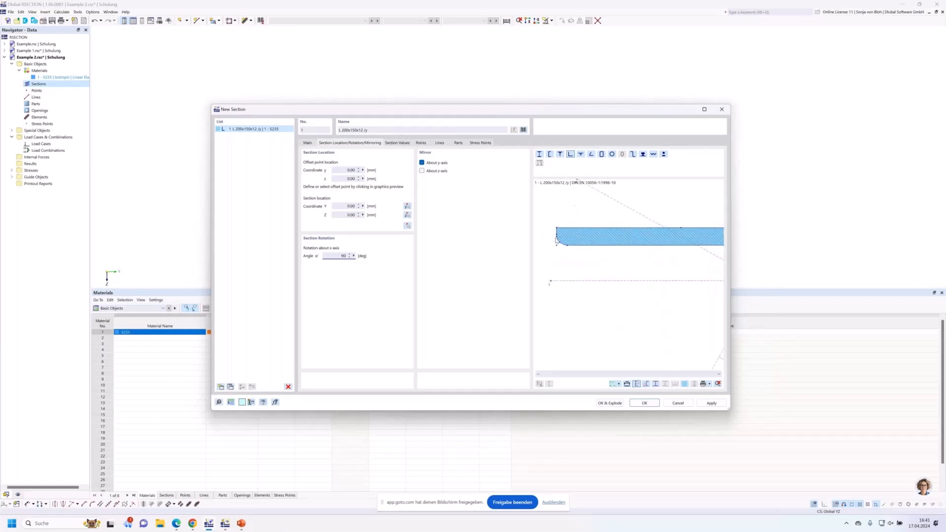
scroll(556, 241, "up", 3)
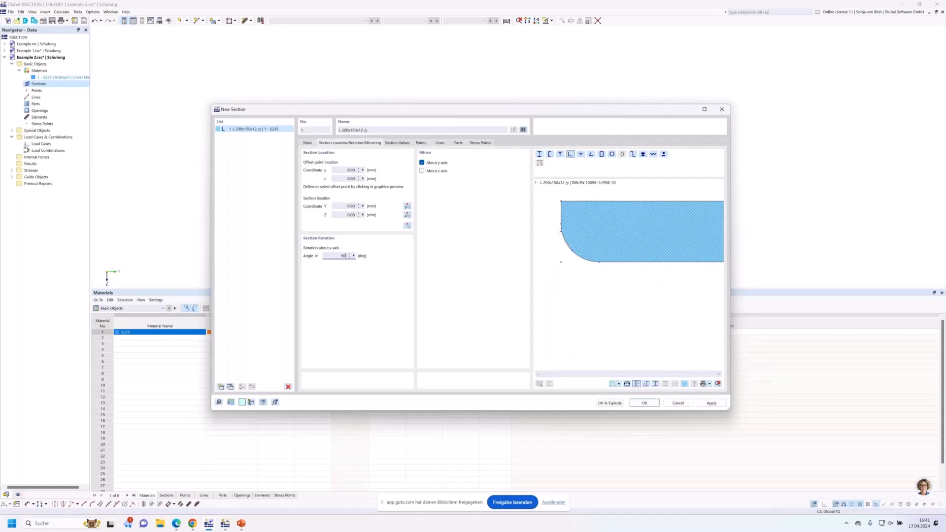
left_click(559, 260)
left_click(407, 226)
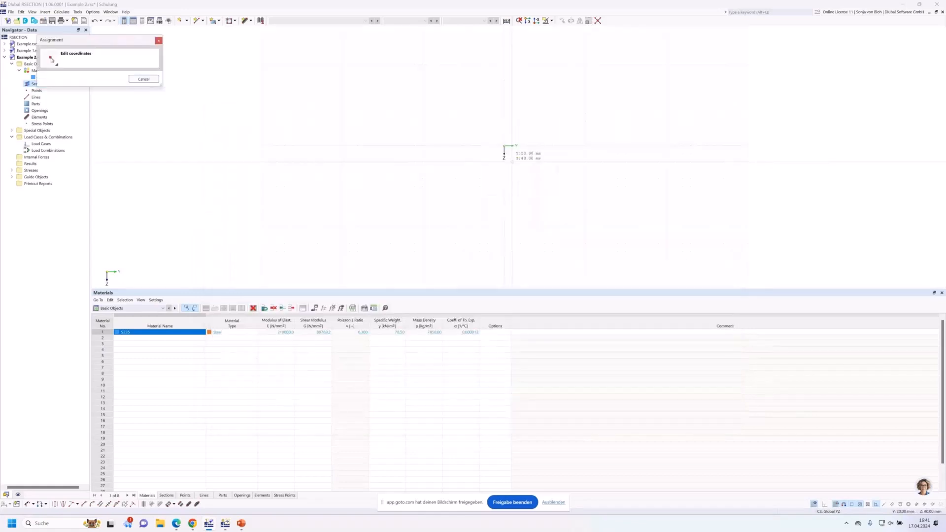
left_click(492, 126)
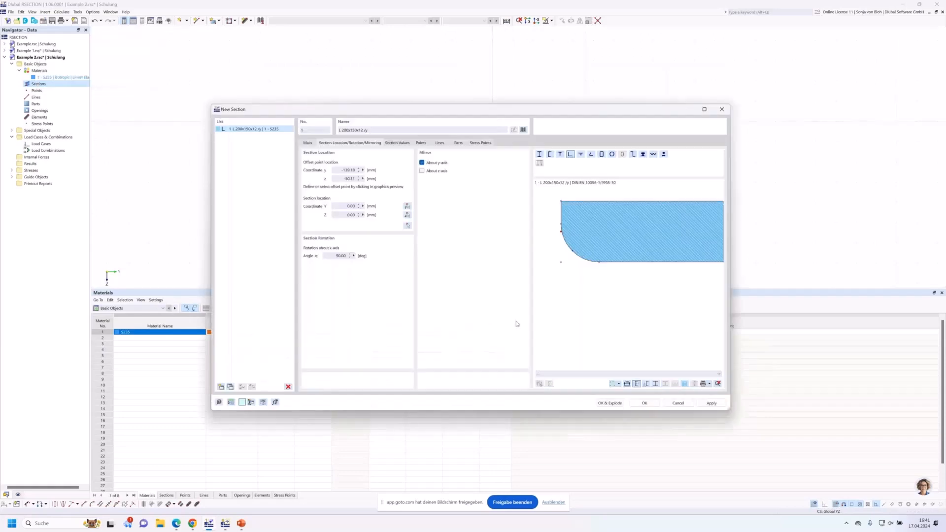
left_click(644, 403)
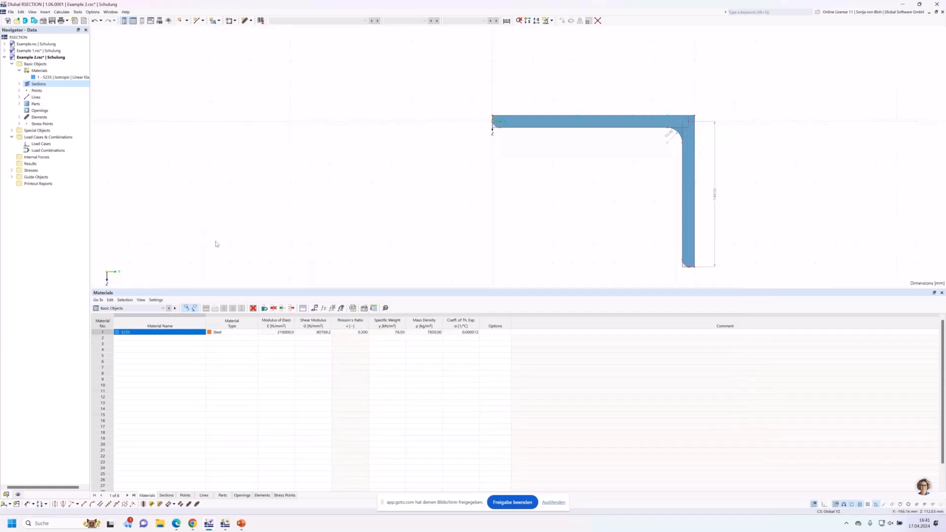
Step: Inspect the elements and the part belonging to the new angle, and view its section settings without changing them
left_click(19, 117)
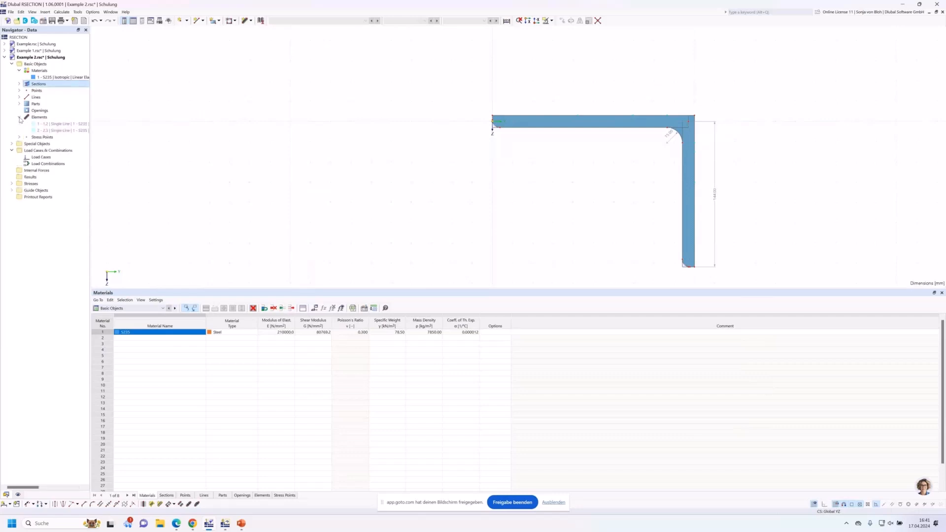
left_click(45, 131)
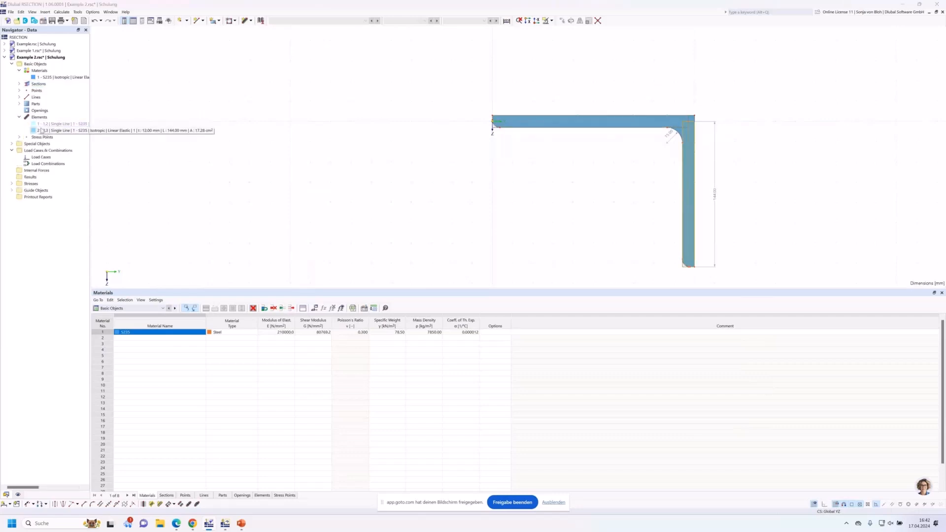
left_click(19, 104)
left_click(45, 111)
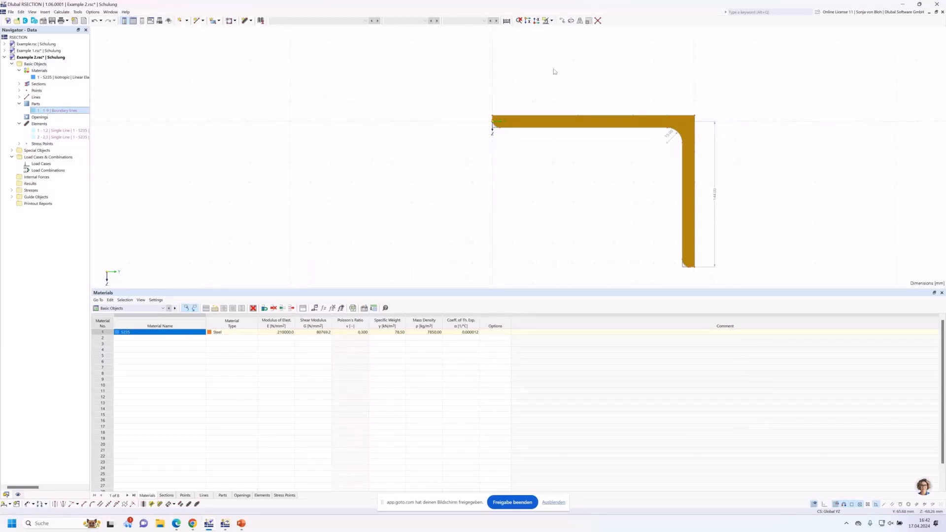
double_click(526, 121)
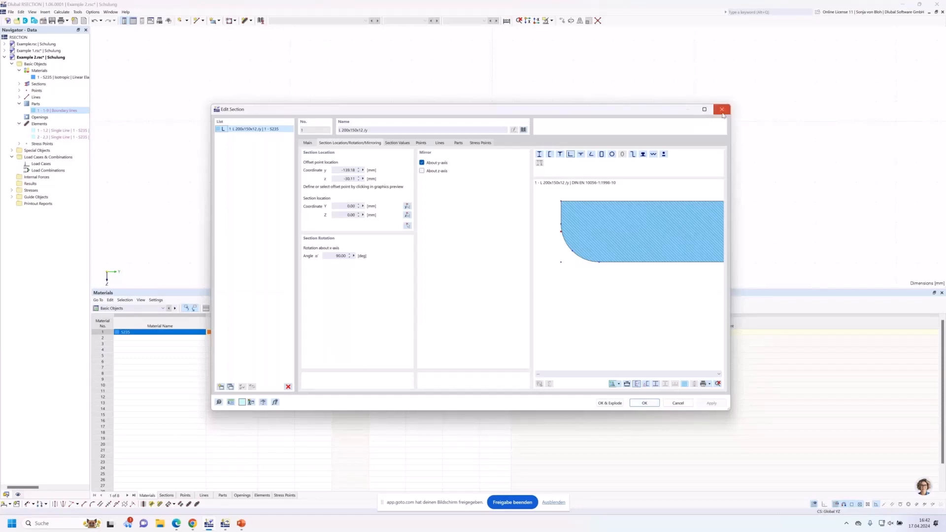
left_click(722, 109)
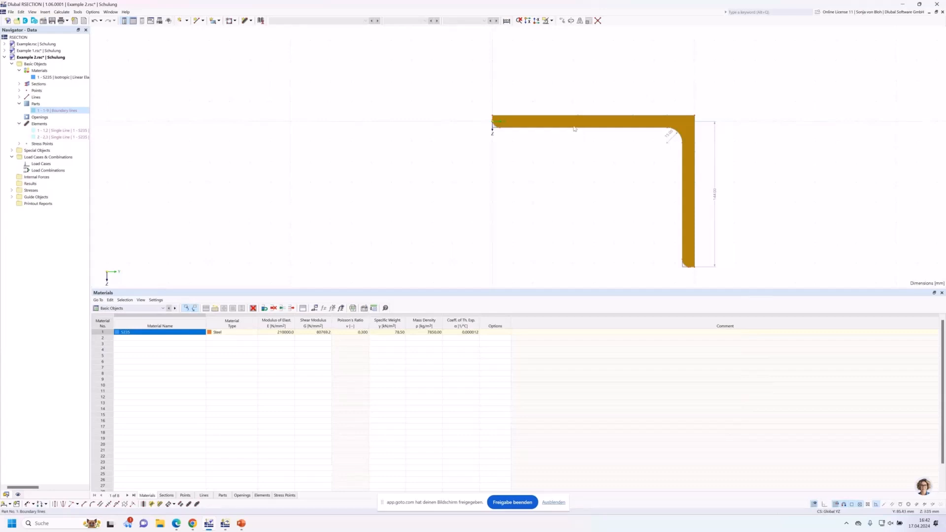
Step: Explode the angle profile, Section No. 1, and delete its boundary-line part
right_click(553, 122)
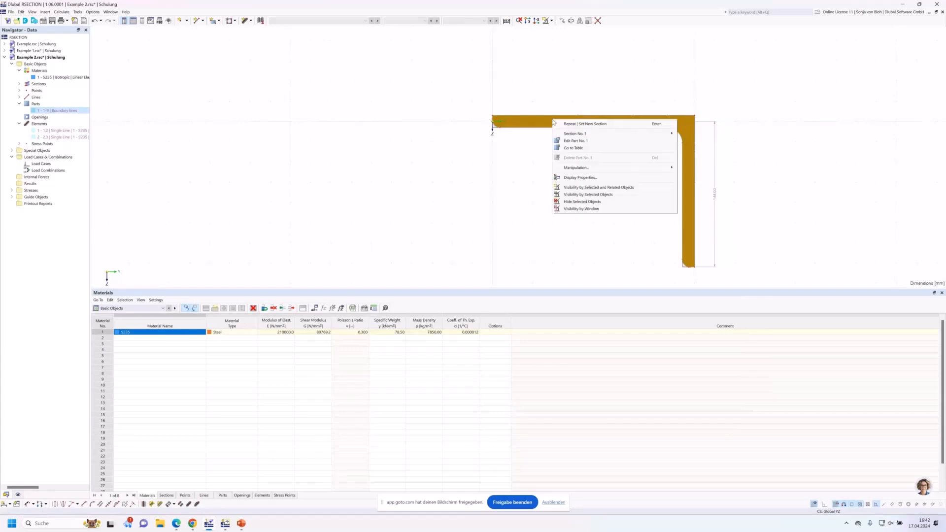
mouse_move(578, 137)
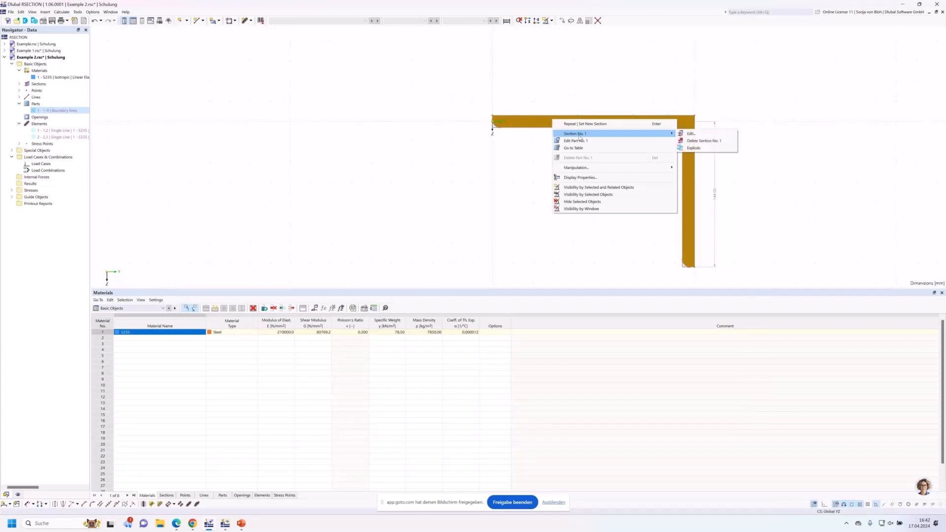
left_click(692, 148)
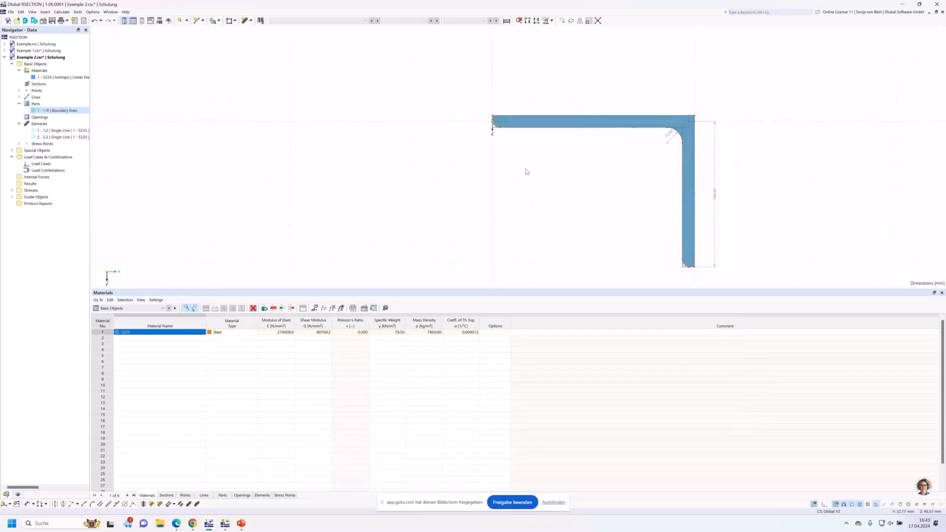
scroll(527, 169, "up", 2)
middle_click_drag(537, 167, 357, 148)
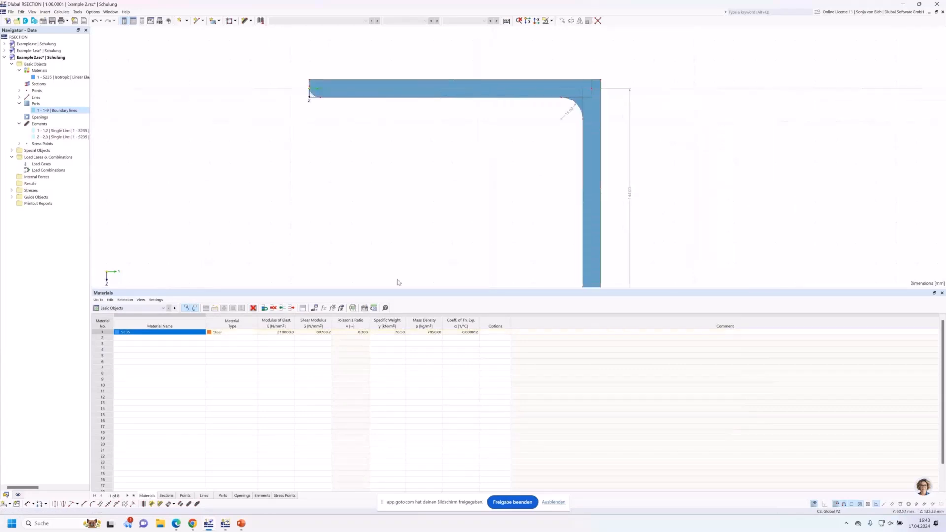
left_click_drag(397, 289, 392, 407)
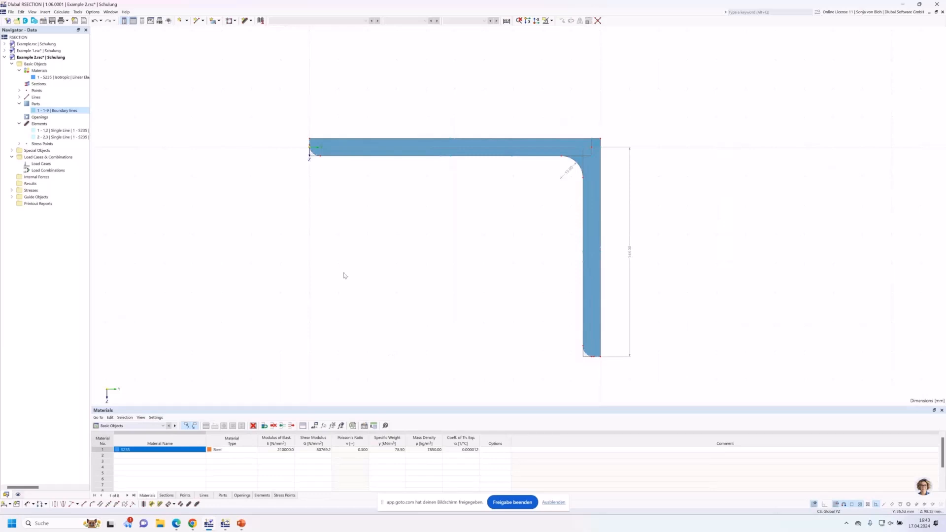
scroll(309, 155, "up", 2)
scroll(309, 156, "up", 3)
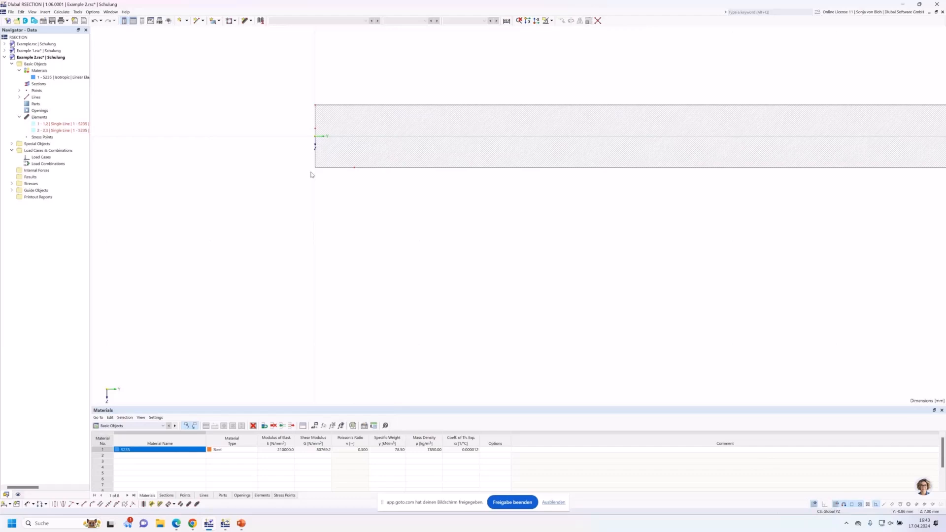
Step: Start a new single-line element defined by length and direction, and reverse its direction so it extends towards negative Y
left_click(251, 22)
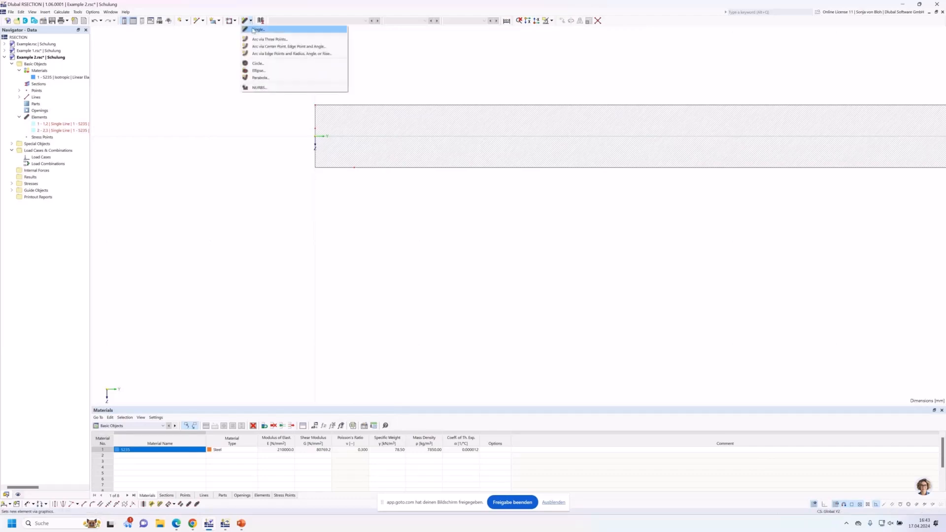
left_click(255, 31)
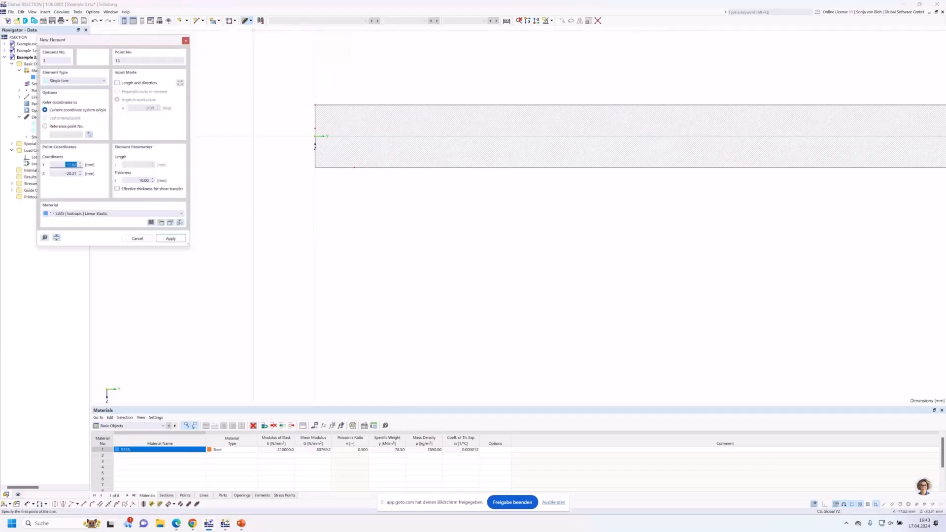
left_click_drag(110, 42, 199, 158)
left_click(205, 199)
left_click(206, 199)
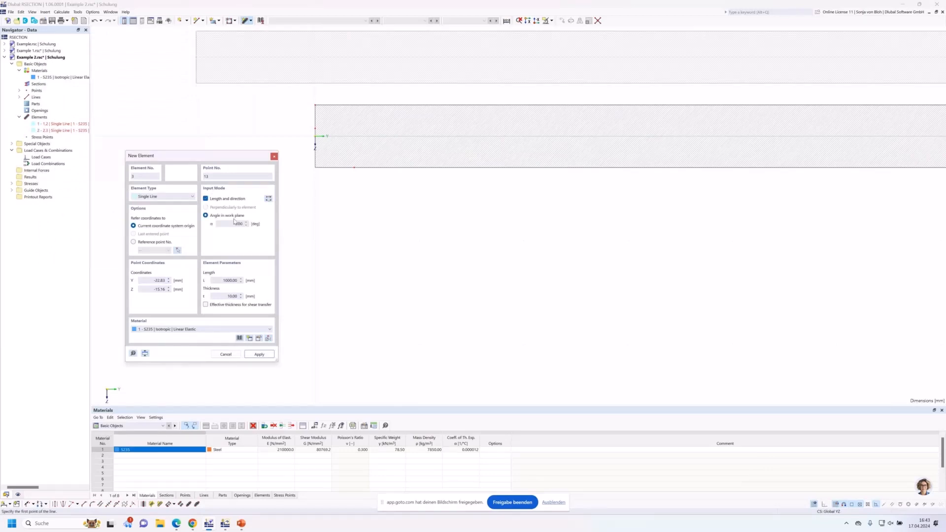
left_click(268, 199)
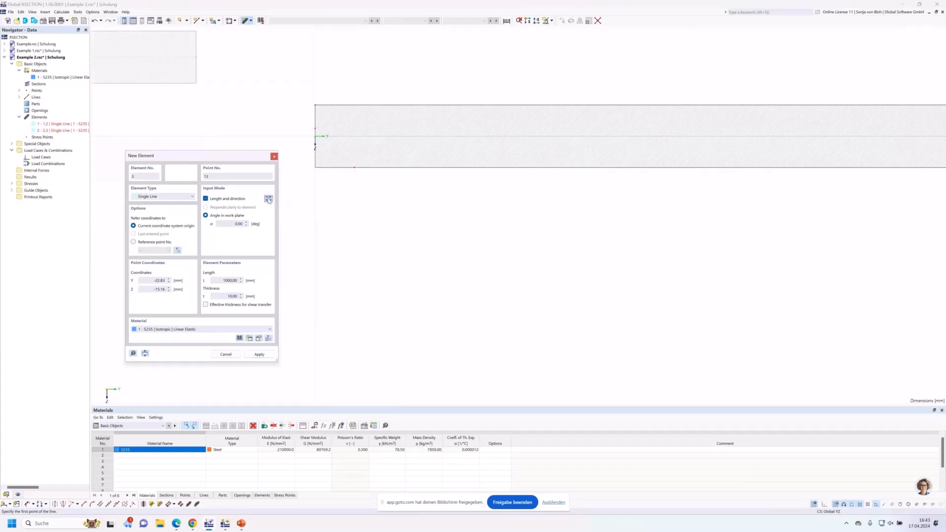
Step: Place the horizontal flange element at the origin with a length of 200 mm and a thickness of 12 mm
left_click(232, 280)
type("200")
key("Tab")
type("12")
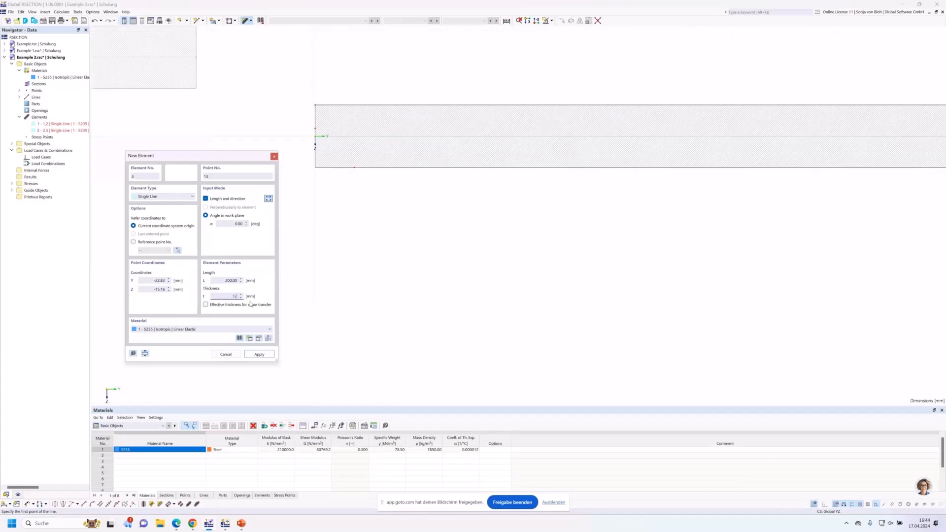
scroll(383, 182, "up", 1)
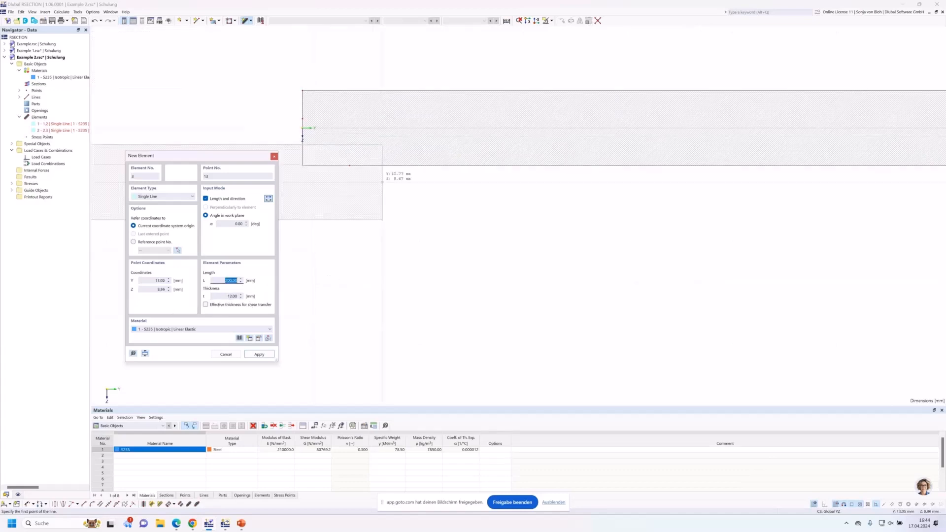
scroll(503, 207, "up", 1)
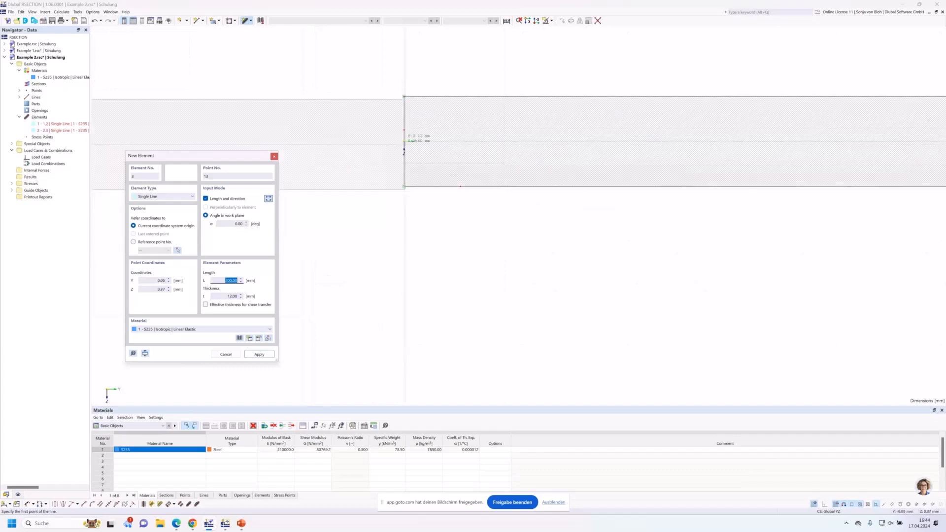
left_click(404, 141)
left_click(404, 142)
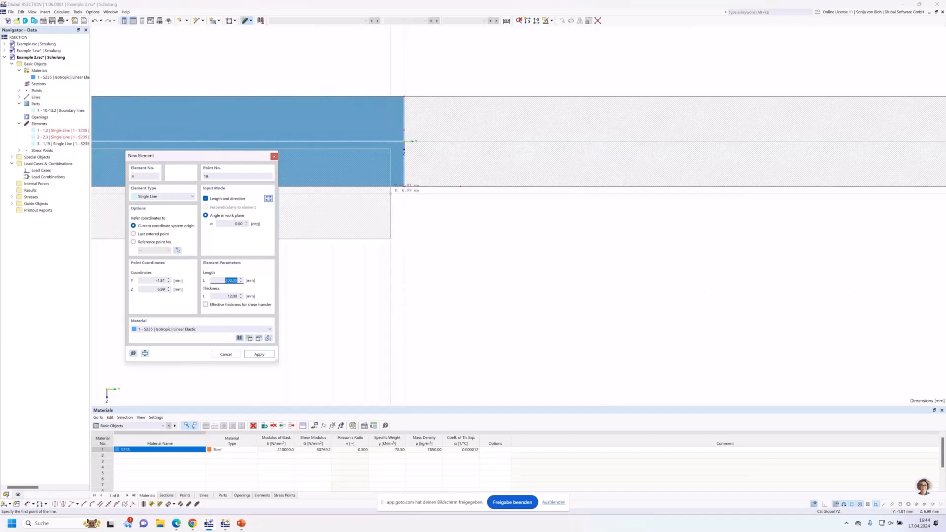
Step: Set the next element's angle in the work plane to 90° and reverse its direction so it runs downward
scroll(462, 256, "down", 5)
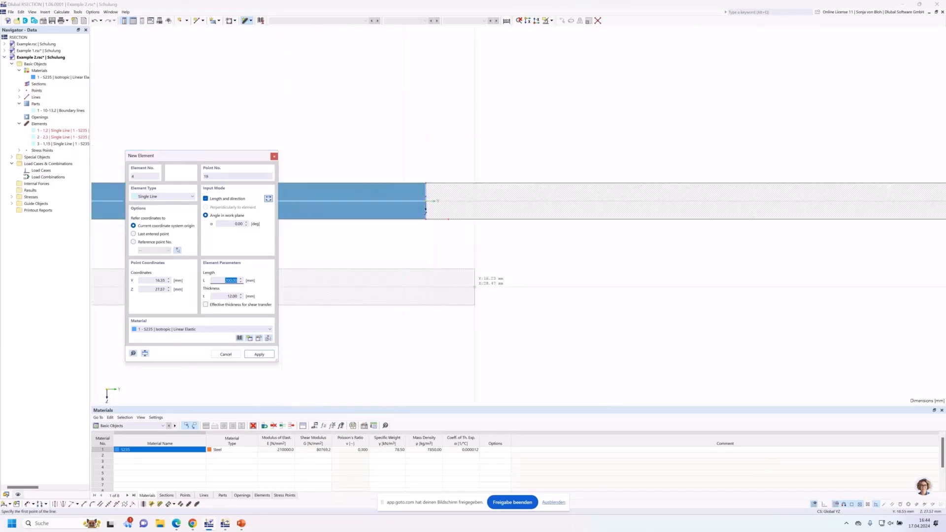
left_click(236, 224)
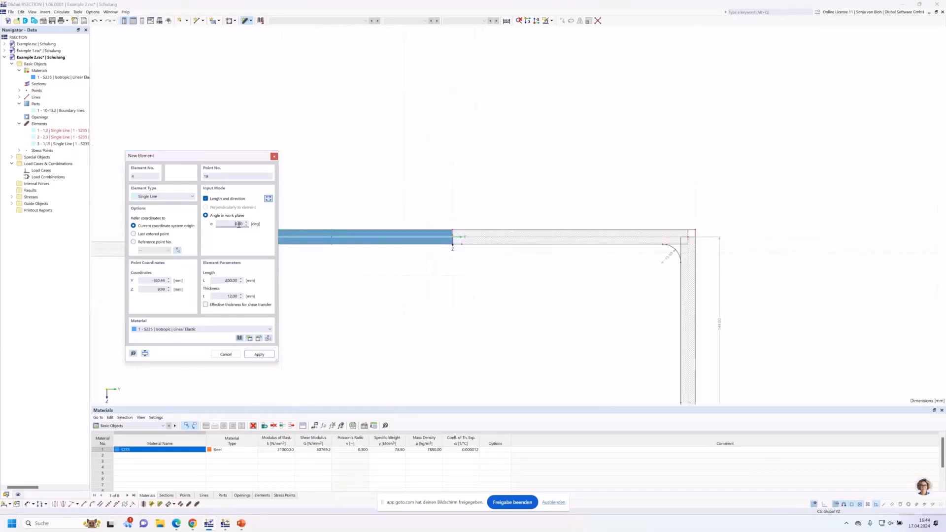
type("90")
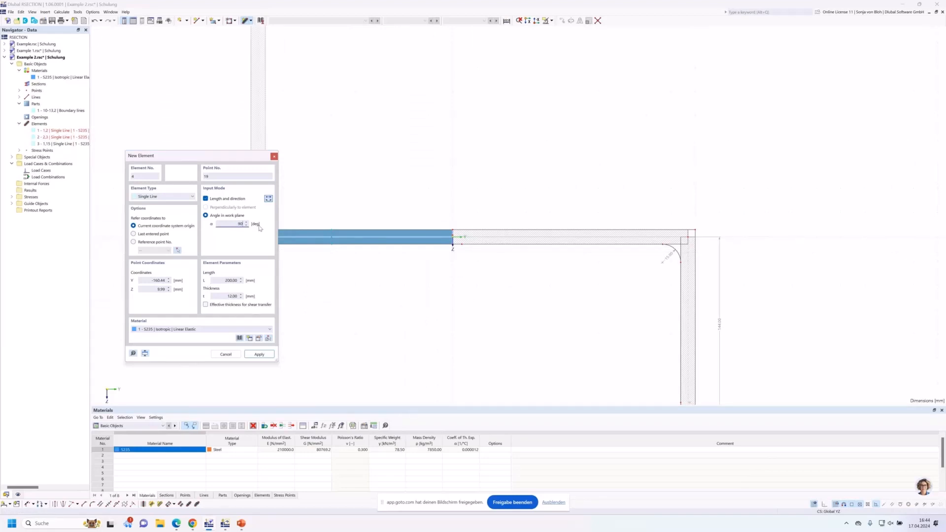
key("Tab")
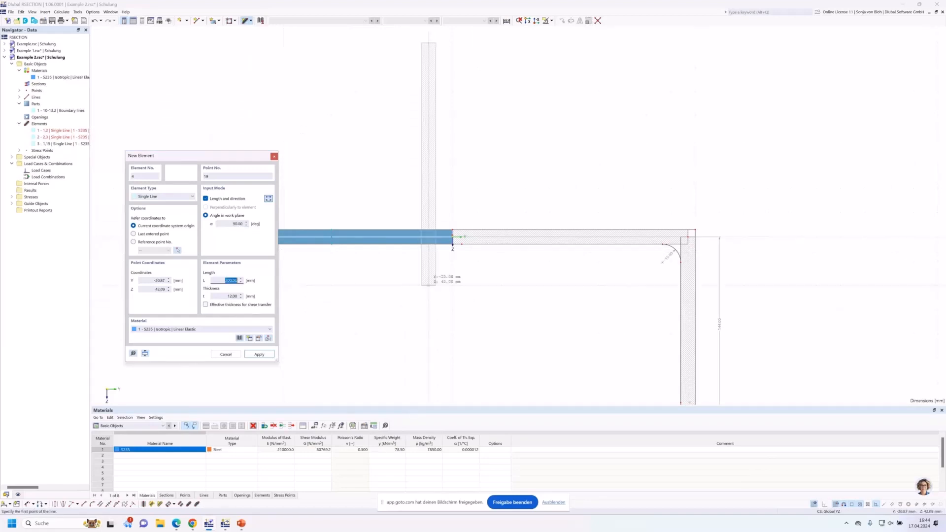
scroll(429, 275, "down", 2)
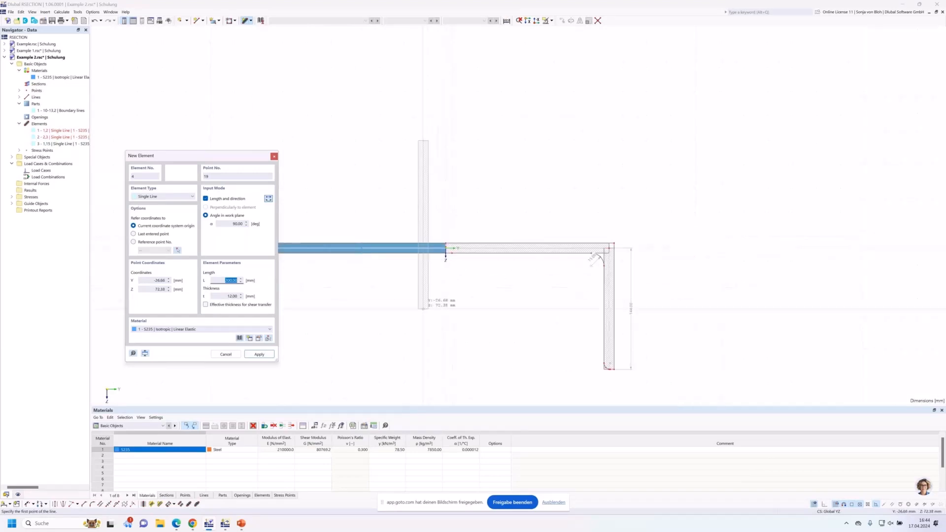
scroll(423, 309, "up", 1)
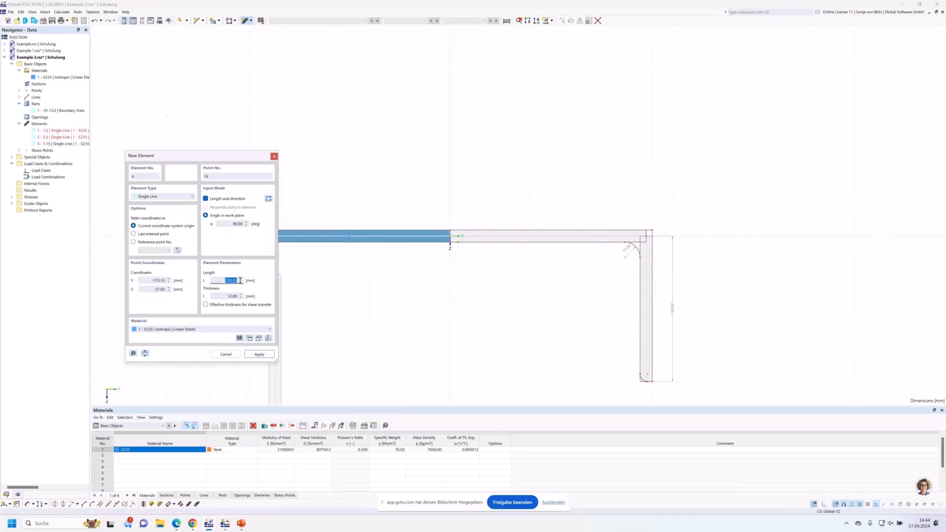
Step: Place the vertical web element from the origin with a length of 400 mm and a thickness of 10 mm, and end element creation
type("400")
key("Tab")
type("10")
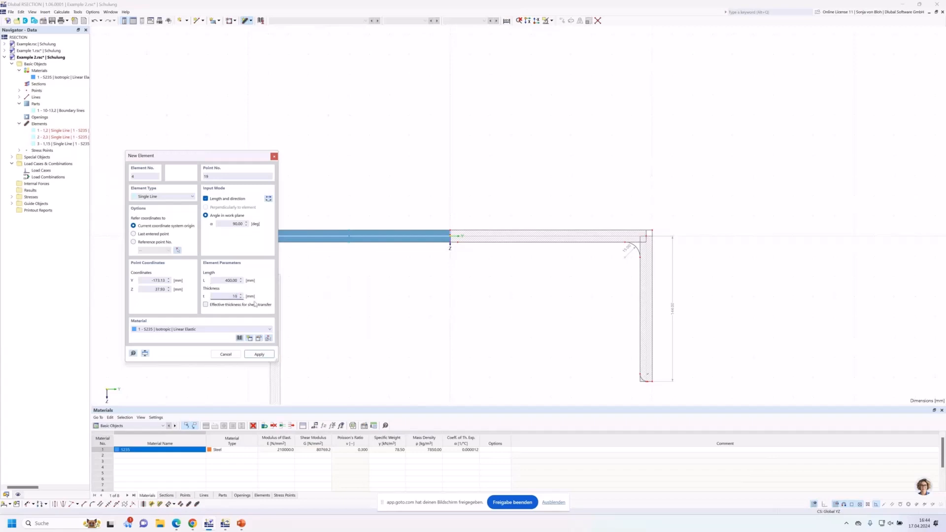
scroll(449, 257, "up", 4)
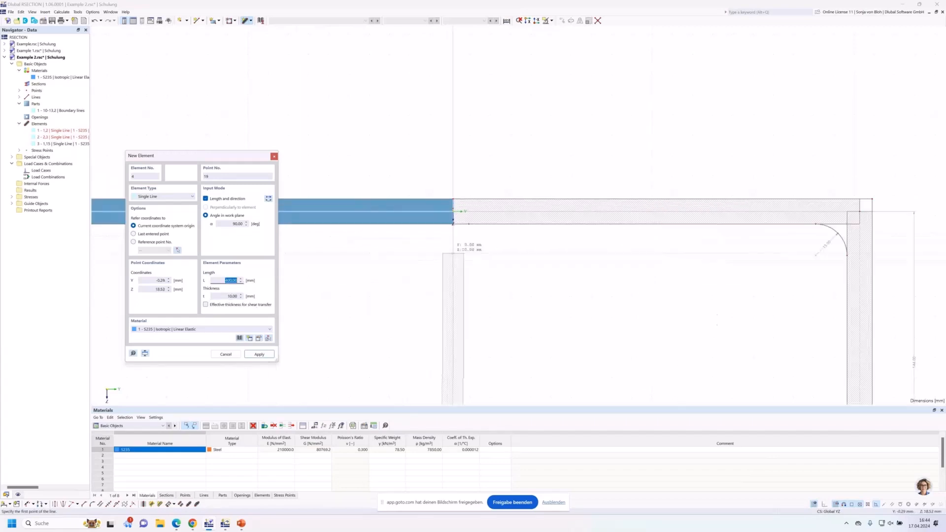
scroll(453, 223, "up", 2)
left_click(448, 218)
left_click(448, 197)
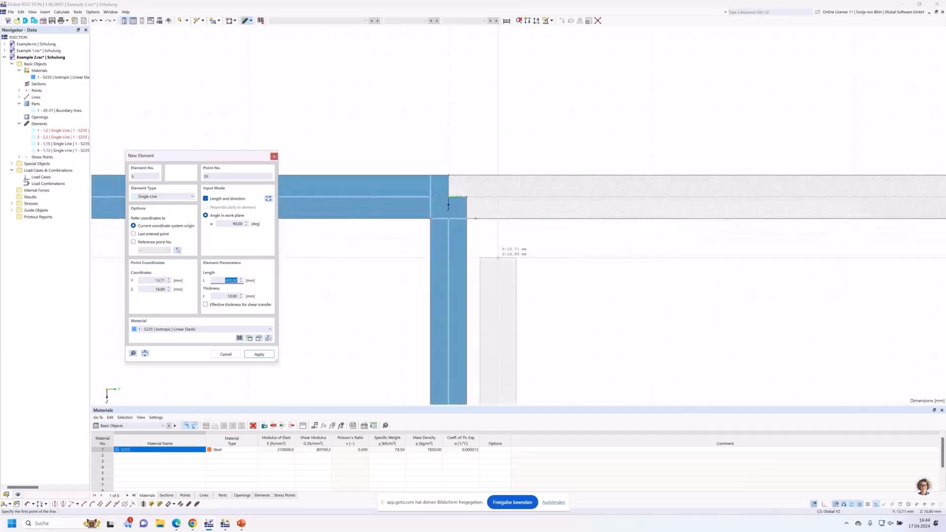
key("Escape")
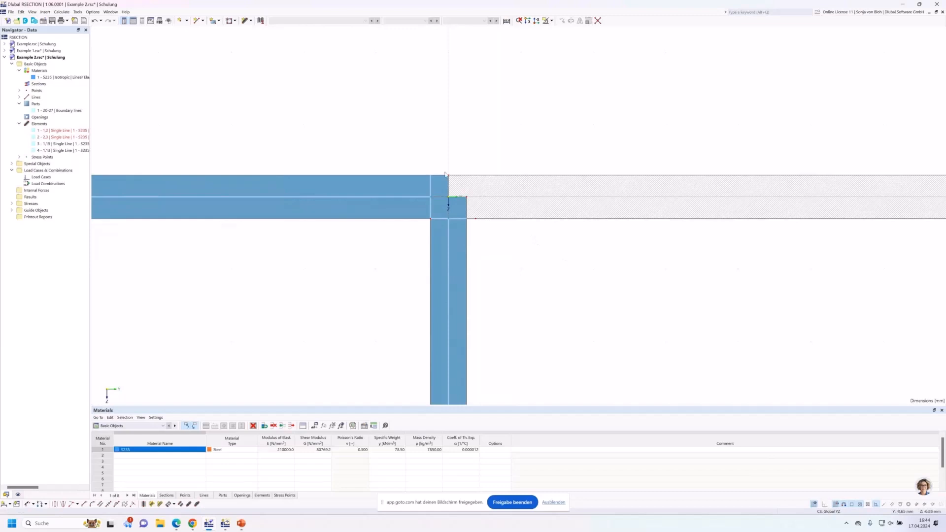
Step: Hide elements and parts in the model display so that only the lines are shown
left_click(503, 219)
left_click(19, 494)
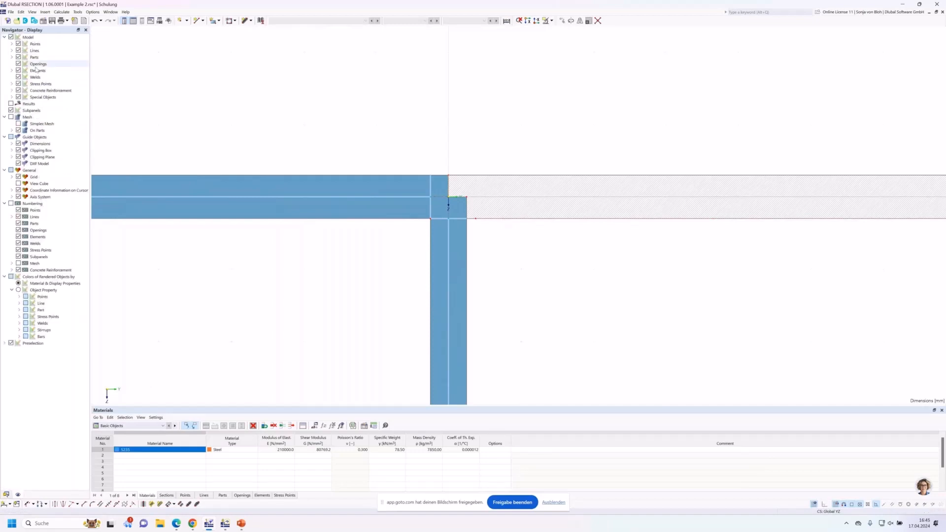
left_click(19, 70)
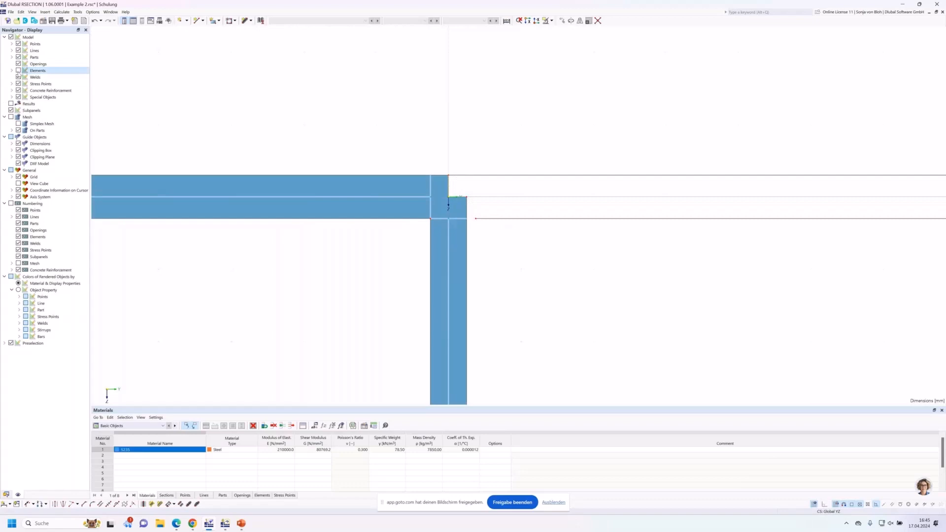
left_click(18, 57)
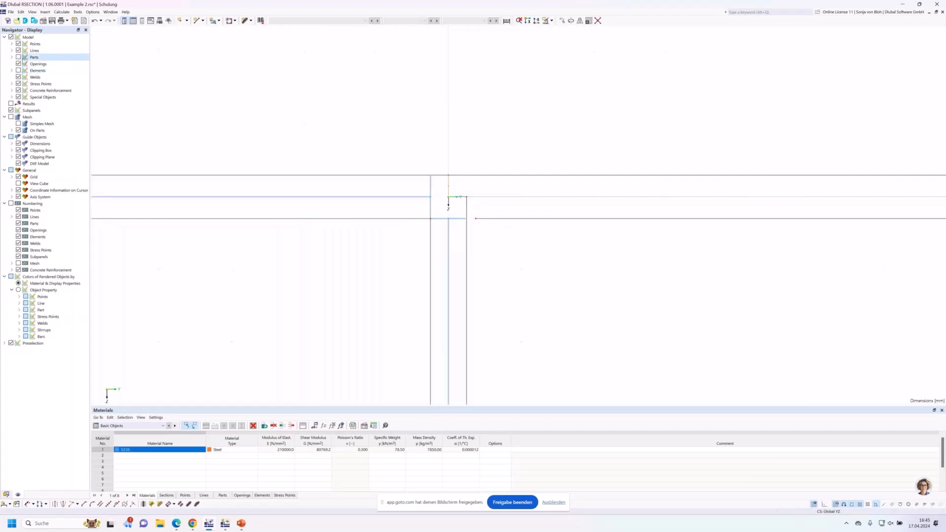
Step: Delete the leftover inner lines where the flange, web and angle profile meet, including the short line at the web's upper end
scroll(454, 206, "up", 2)
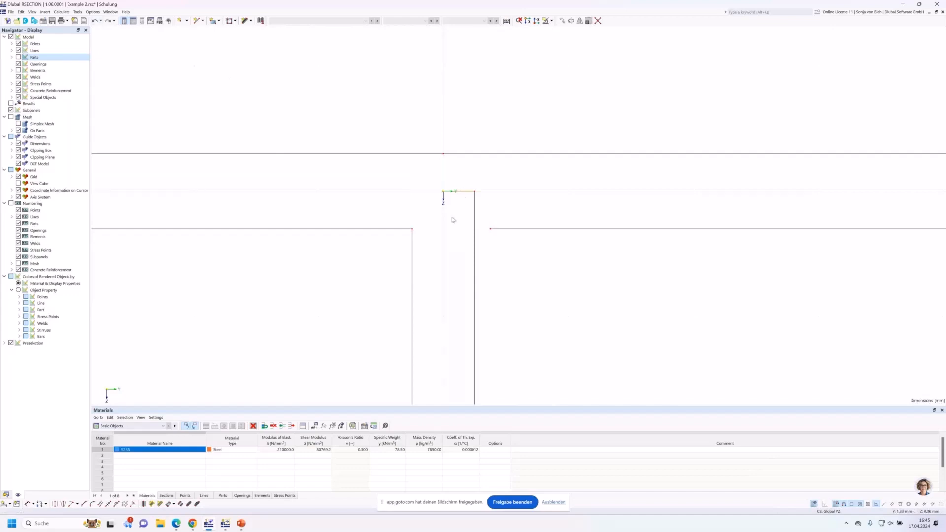
key("Delete")
scroll(522, 291, "down", 2)
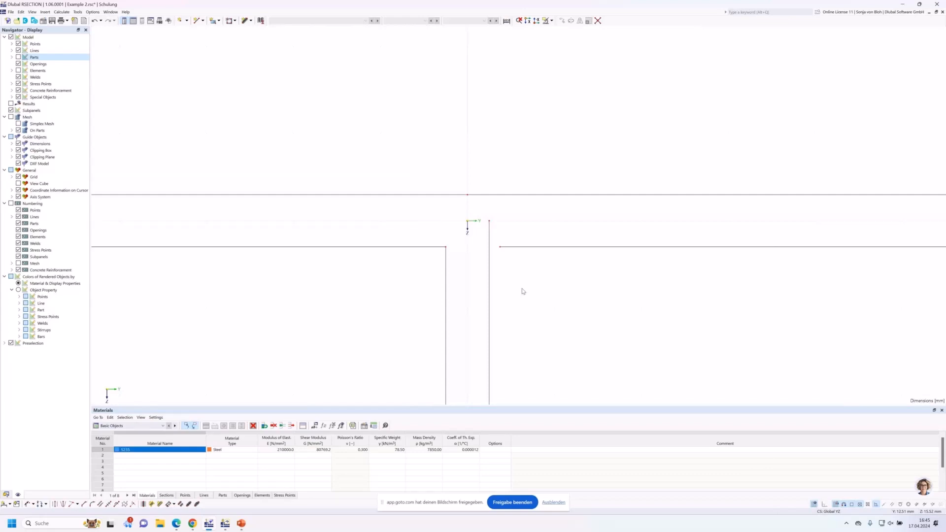
Step: Set up an angled corner of type Edge and Angle with an edge length of 6*sqrt(2) mm and an angle of 45°
middle_click_drag(361, 306, 374, 204)
scroll(369, 205, "down", 3)
middle_click_drag(367, 285, 389, 247)
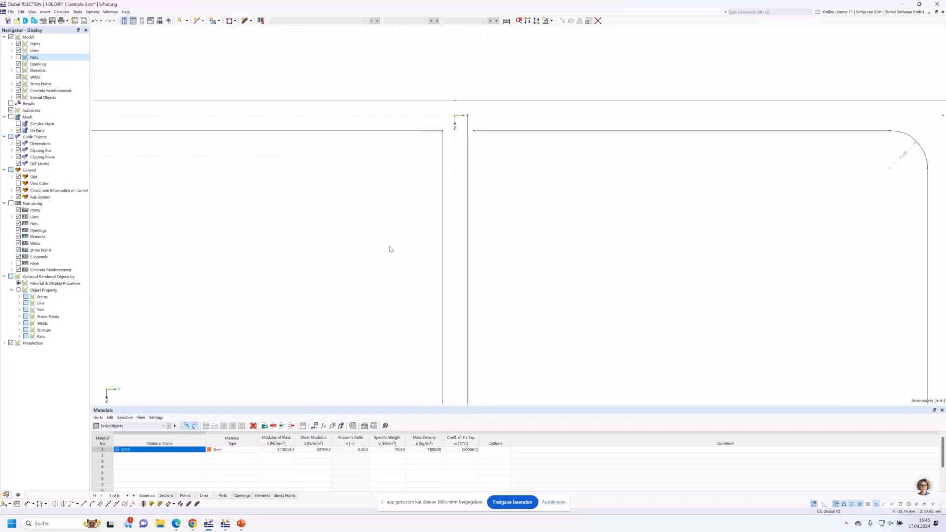
left_click(85, 506)
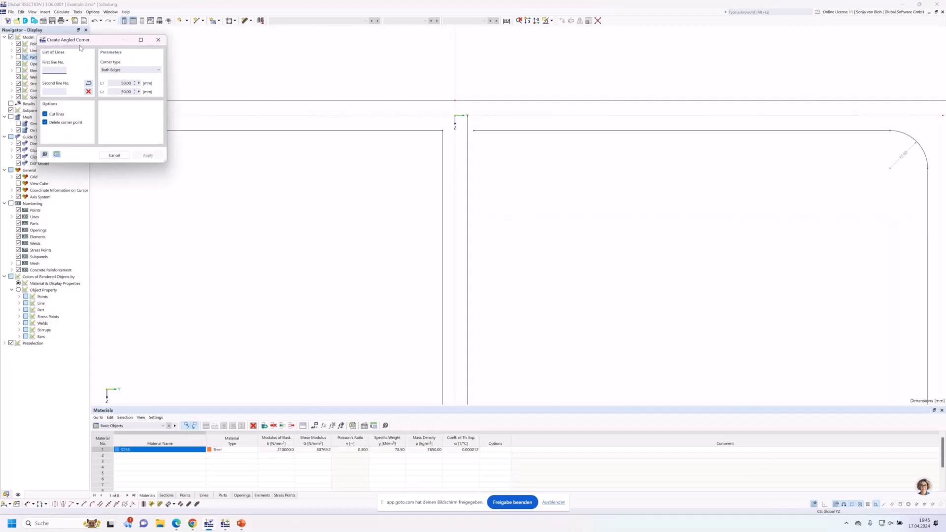
left_click_drag(75, 43, 142, 165)
left_click(198, 191)
left_click(183, 203)
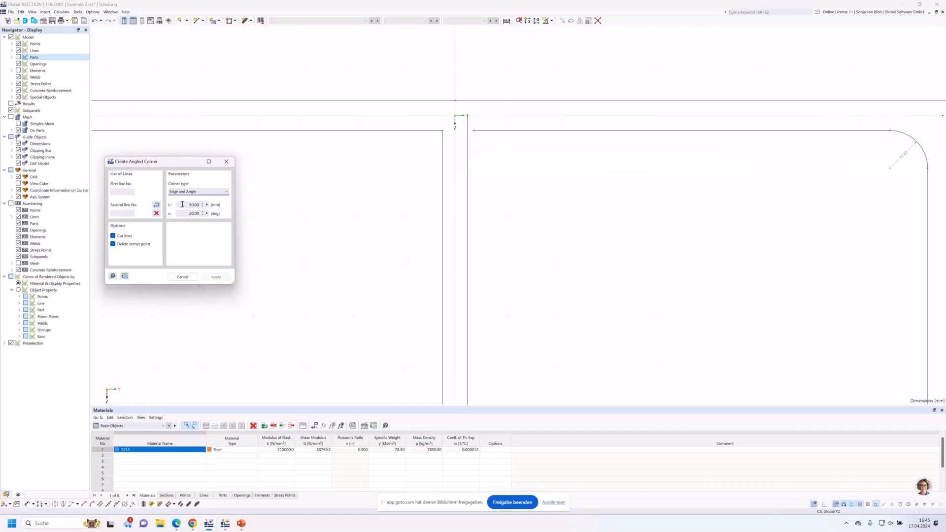
left_click(182, 204)
type("6*sqrt(2)")
left_click(186, 212)
double_click(187, 212)
type("45")
Step: Create angled corners between the web's side lines and the adjoining lower flange lines on both sides of the junction
left_click(395, 132)
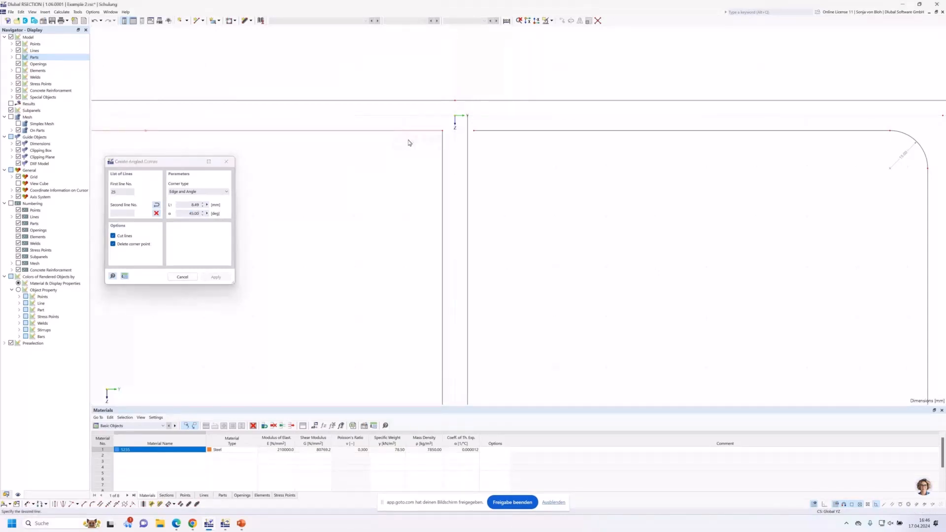
left_click(442, 166)
left_click(468, 170)
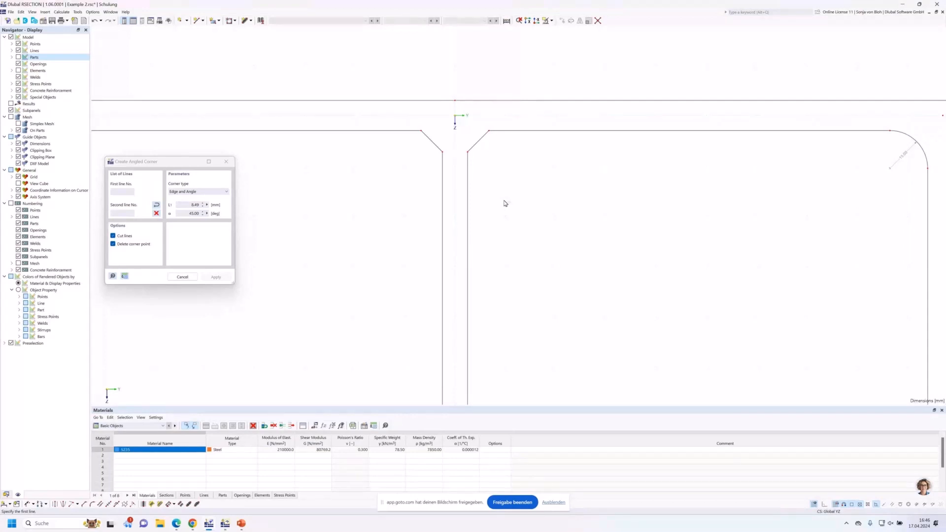
scroll(498, 163, "down", 3)
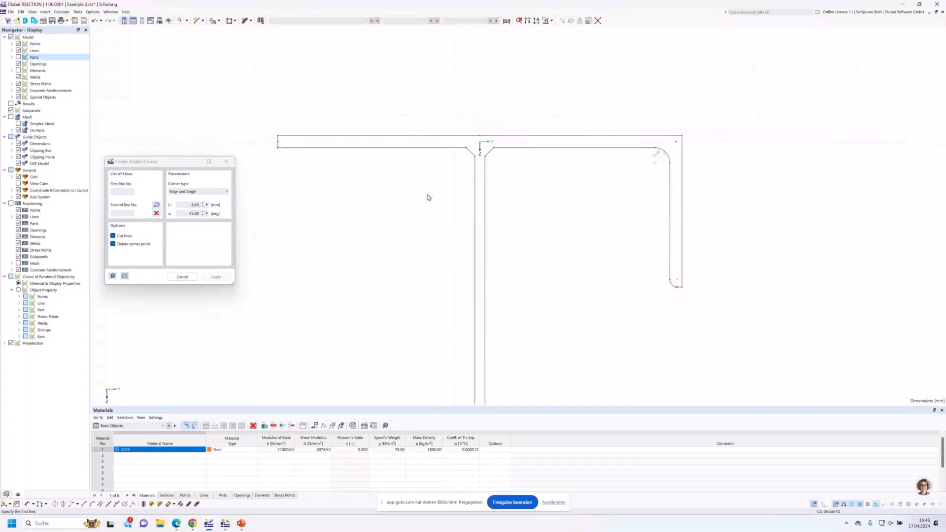
Step: Create a part in material S235 from the boundary lines of the complete section outline, including the angled corners
key("Escape")
scroll(269, 114, "down", 1)
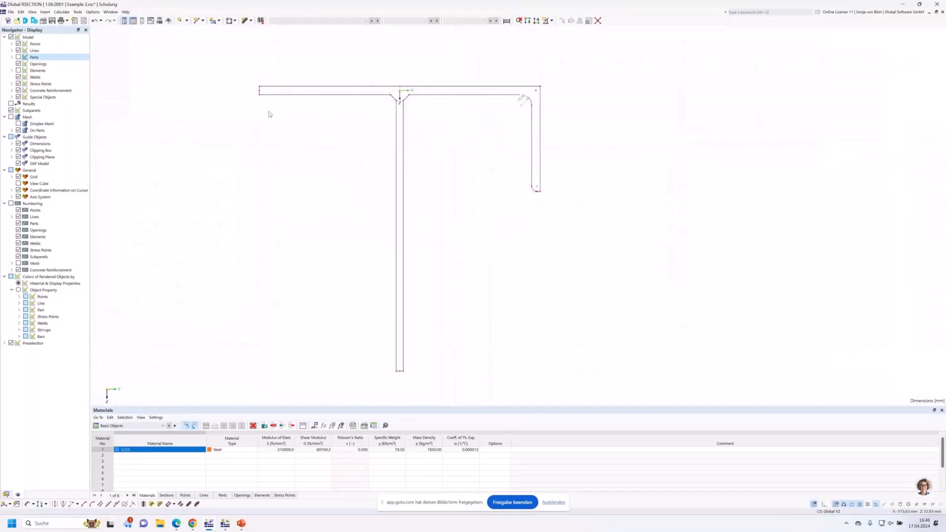
left_click(219, 21)
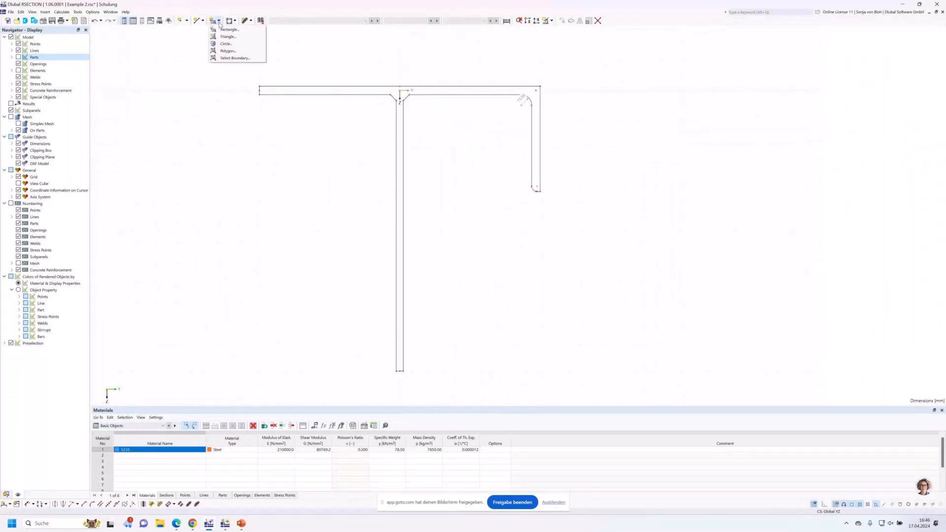
left_click(228, 58)
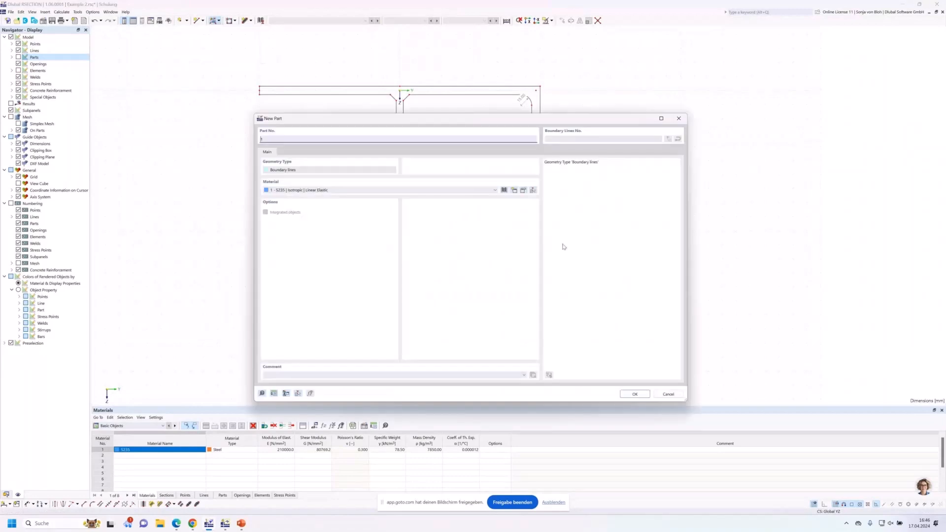
left_click(634, 394)
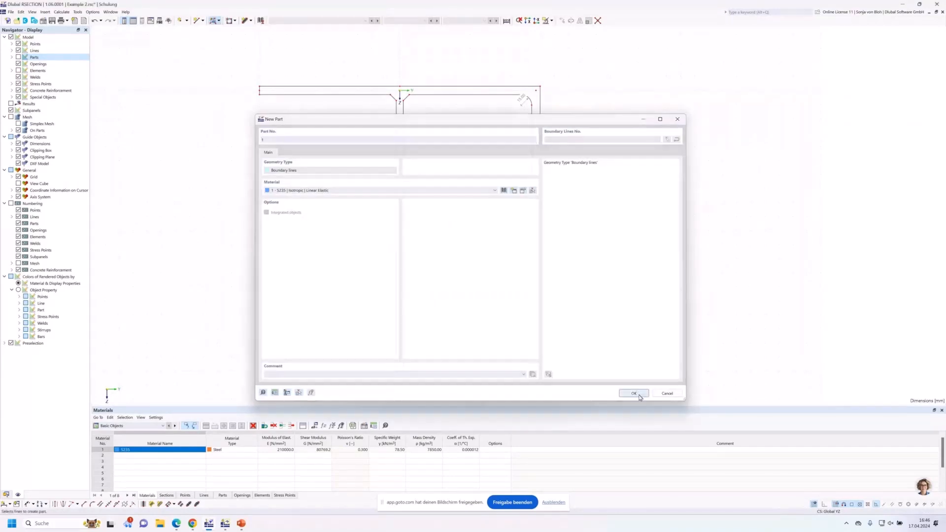
left_click(311, 86)
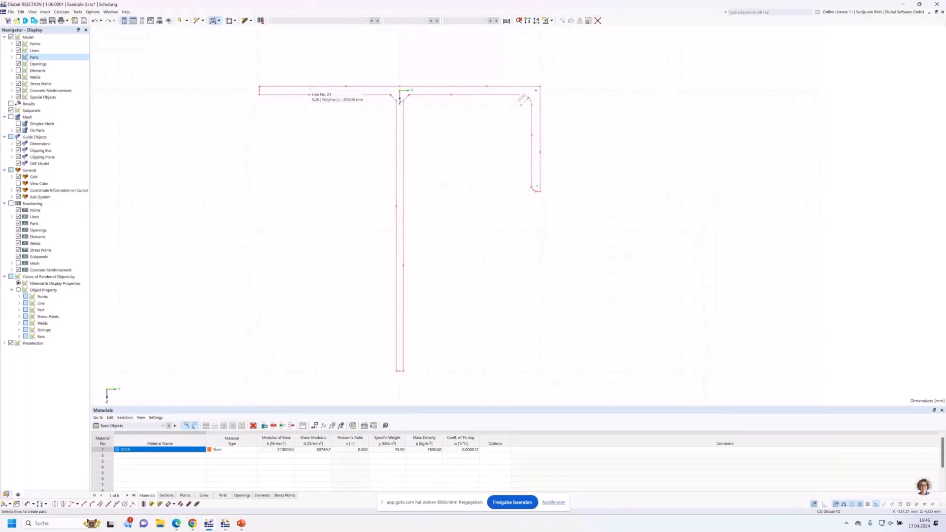
left_click(400, 97)
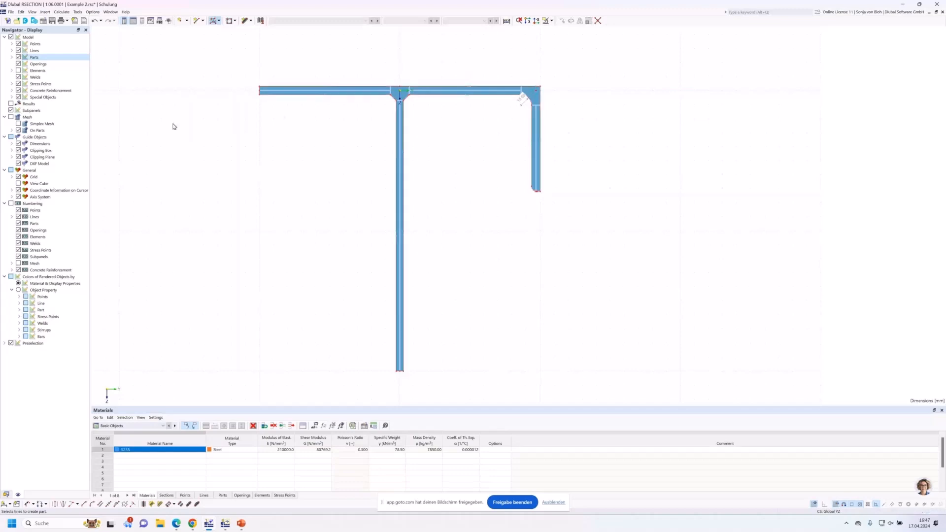
Step: Create two permanent load cases, LC1 named N and LC2 named My
left_click(6, 495)
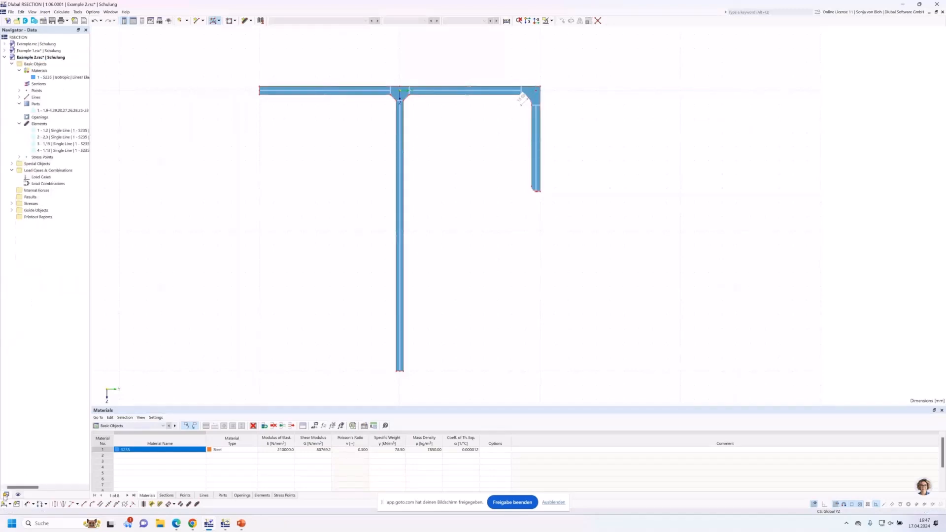
right_click(36, 179)
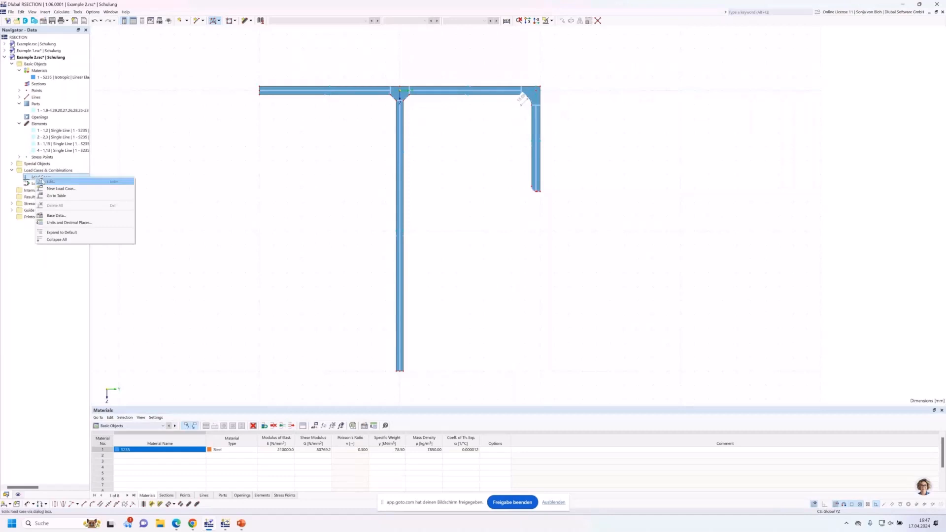
left_click(61, 189)
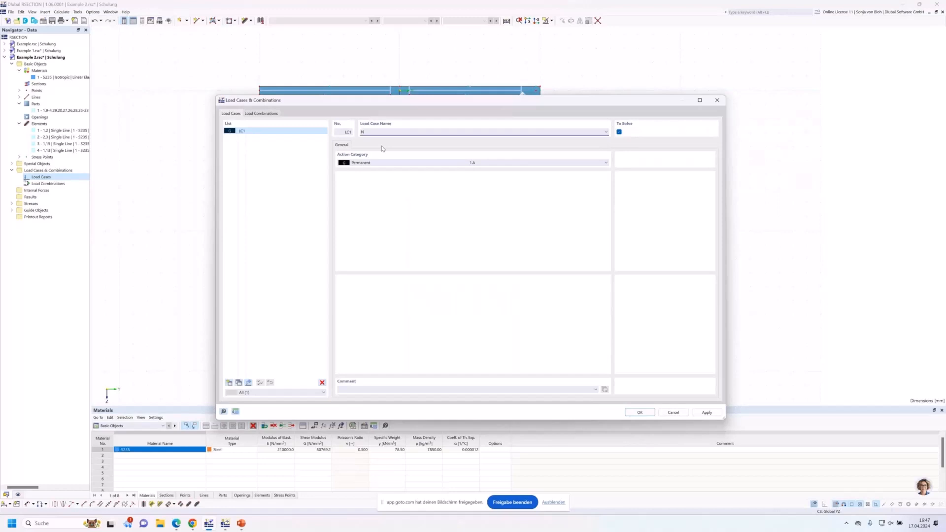
type("N")
left_click(228, 383)
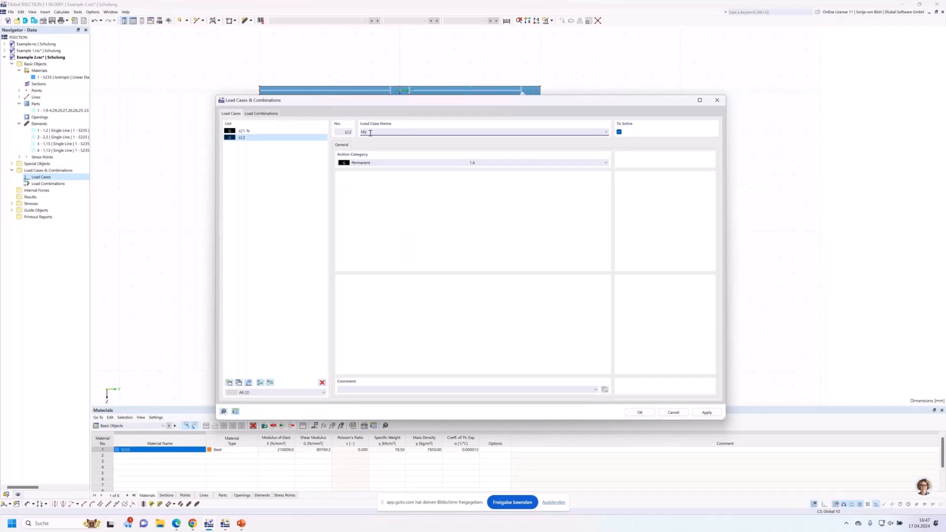
Step: Add load combination CO1 containing LC1 and LC2, each with a factor of 1.00
left_click(262, 113)
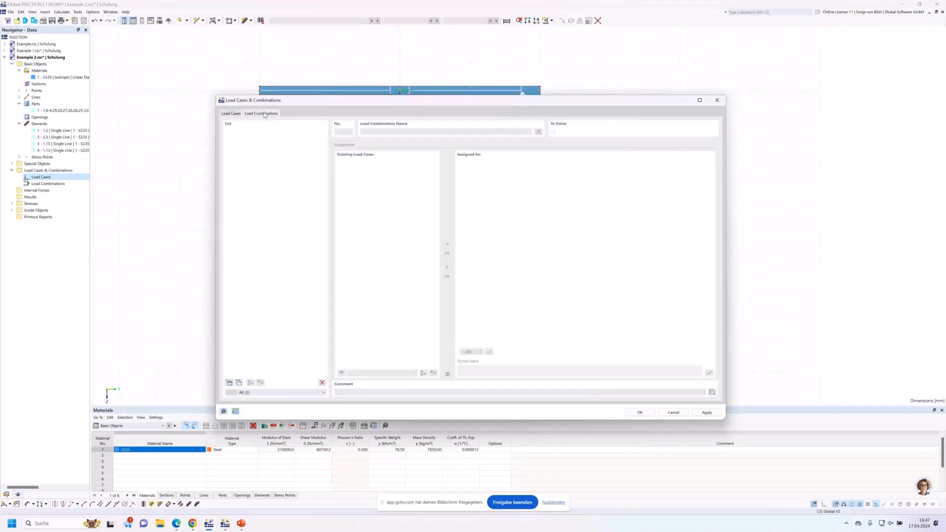
left_click(229, 383)
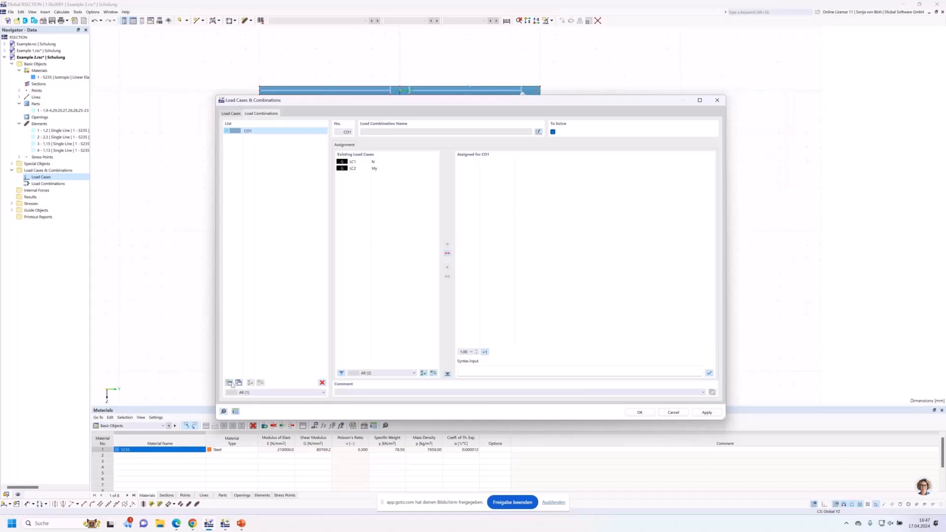
left_click(448, 253)
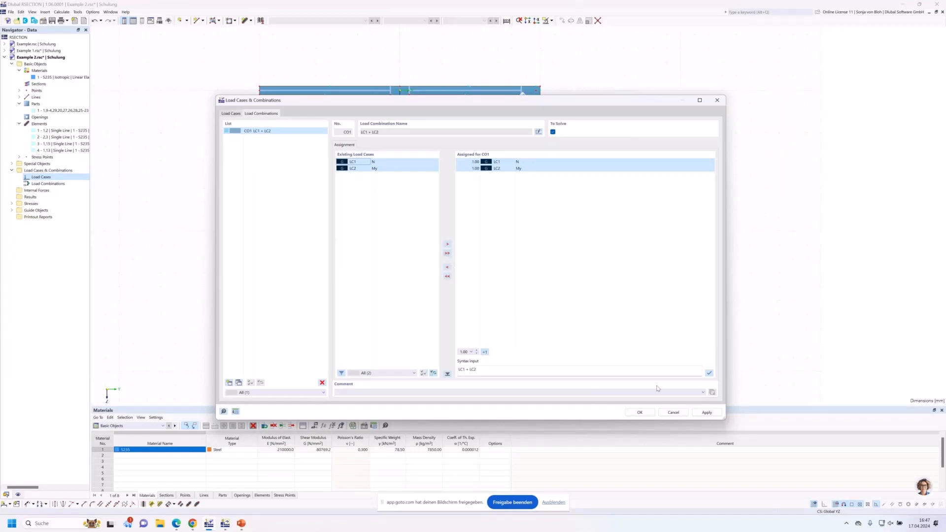
left_click(637, 414)
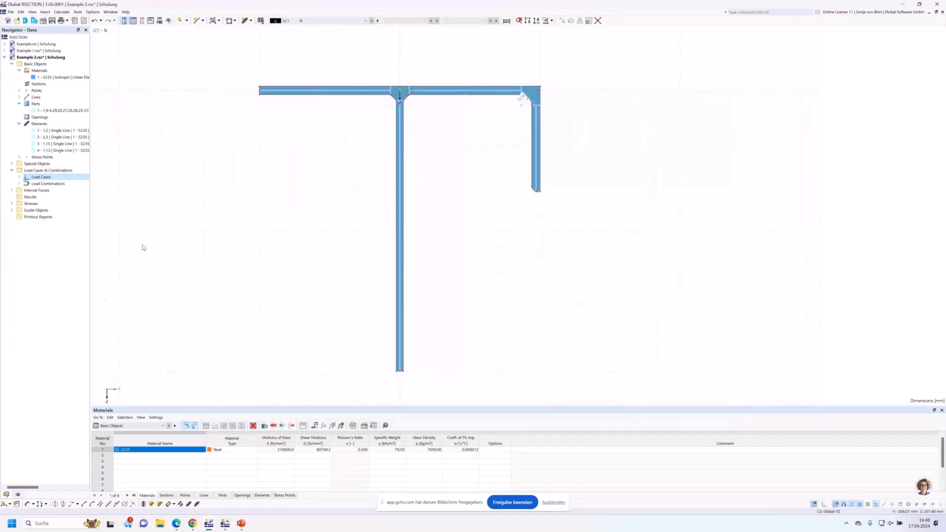
Step: Define internal forces for load case LC1 with an axial force N of -50 kN
left_click(12, 190)
left_click(20, 197)
double_click(52, 204)
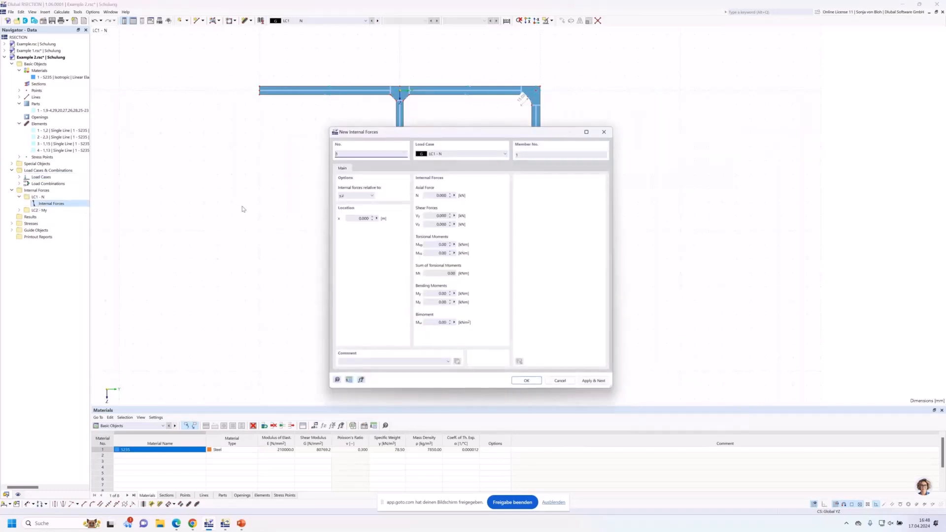
left_click(439, 196)
key("Delete")
left_click(593, 381)
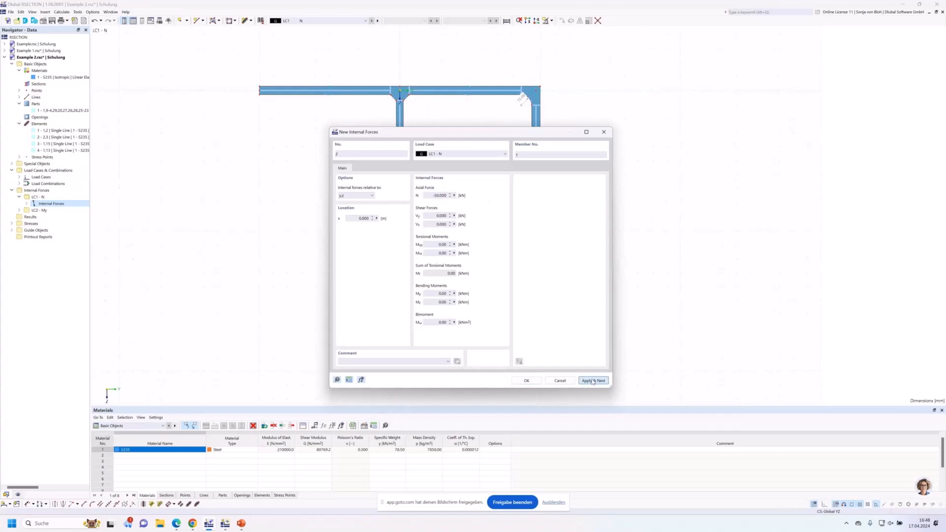
Step: Define internal forces for load case LC2 with zero axial force and a bending moment My
left_click(447, 157)
left_click(443, 164)
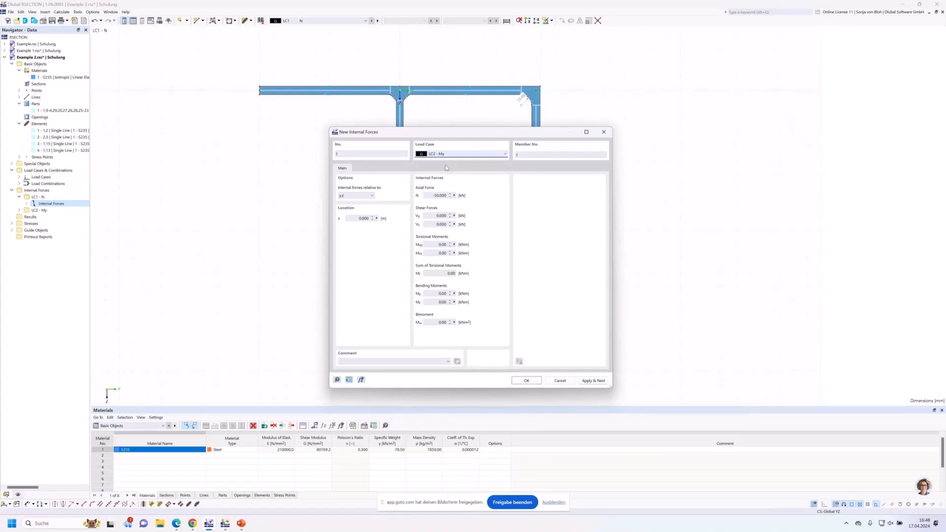
key("Tab")
type("0")
left_click(442, 294)
type("2")
left_click(520, 381)
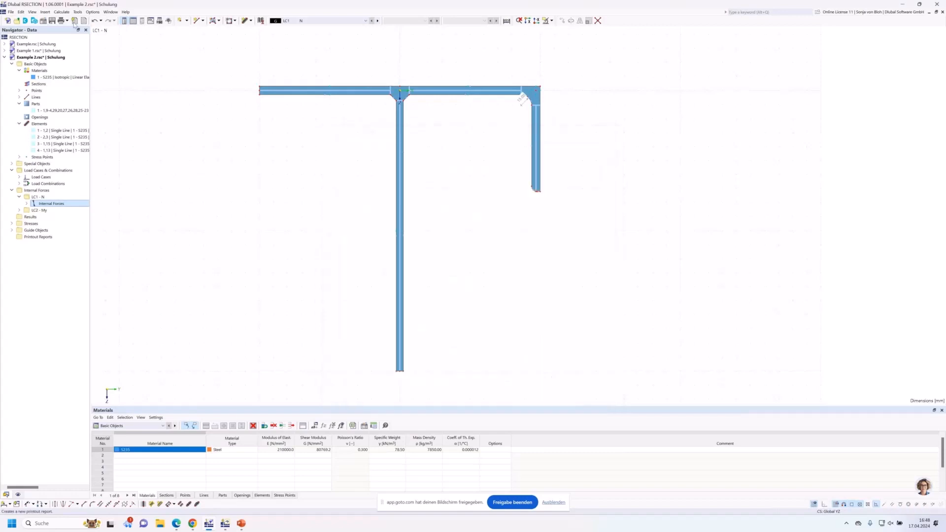
Step: Calculate the cross-section and display the total normal stress σx,tot for load case LC1
left_click(61, 12)
left_click(71, 22)
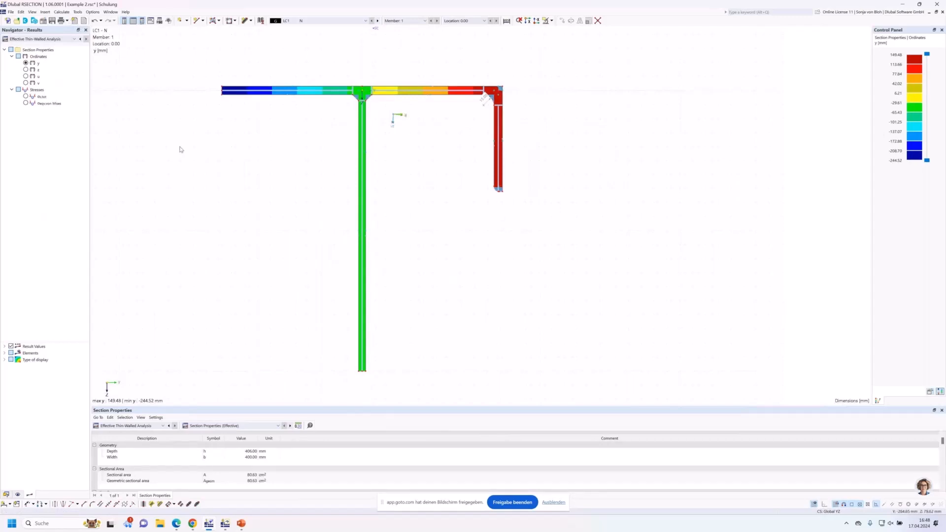
left_click(26, 96)
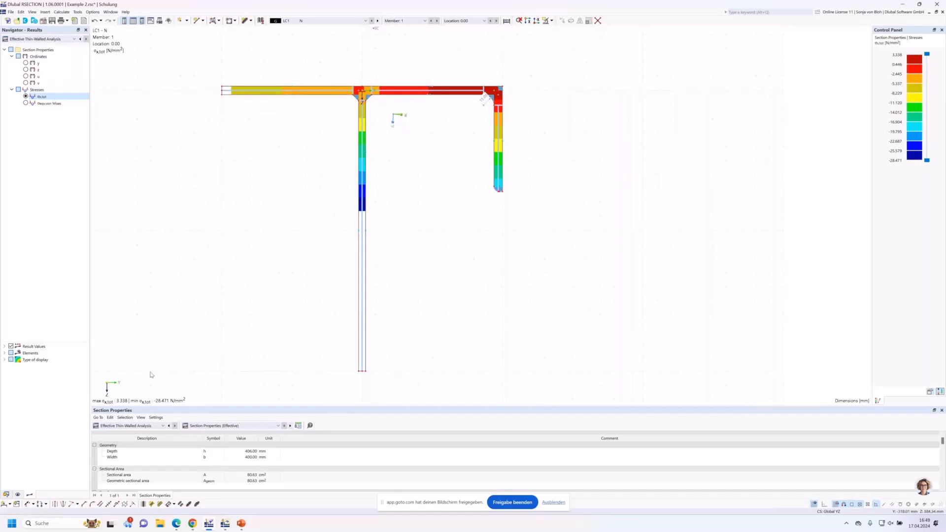
Step: Examine the section classification acc. to EN 1993-1-1 for the flange and web subpanels in an enlarged results table
left_click_drag(184, 405, 193, 340)
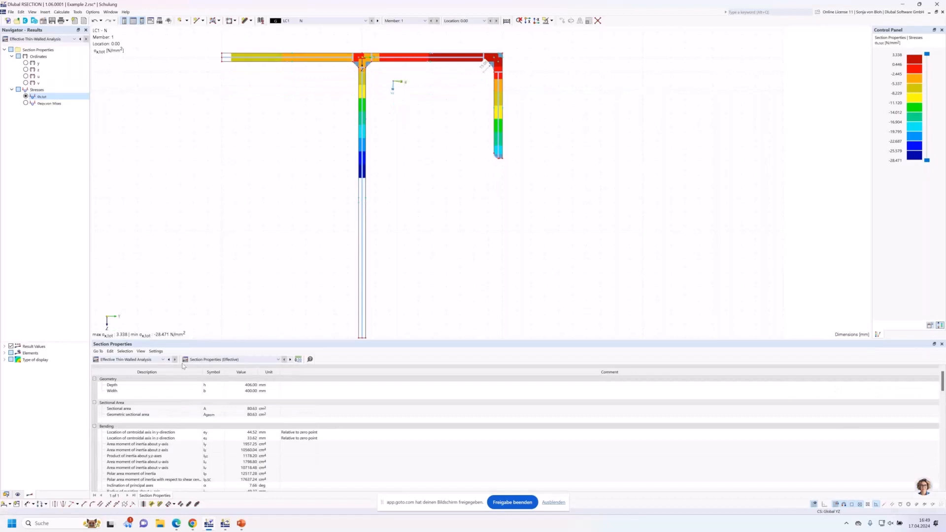
left_click(235, 360)
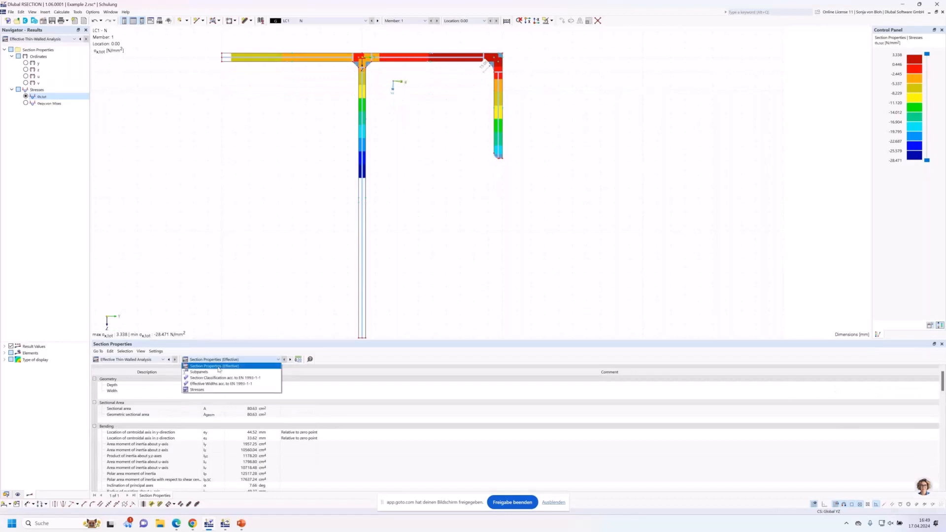
left_click(211, 378)
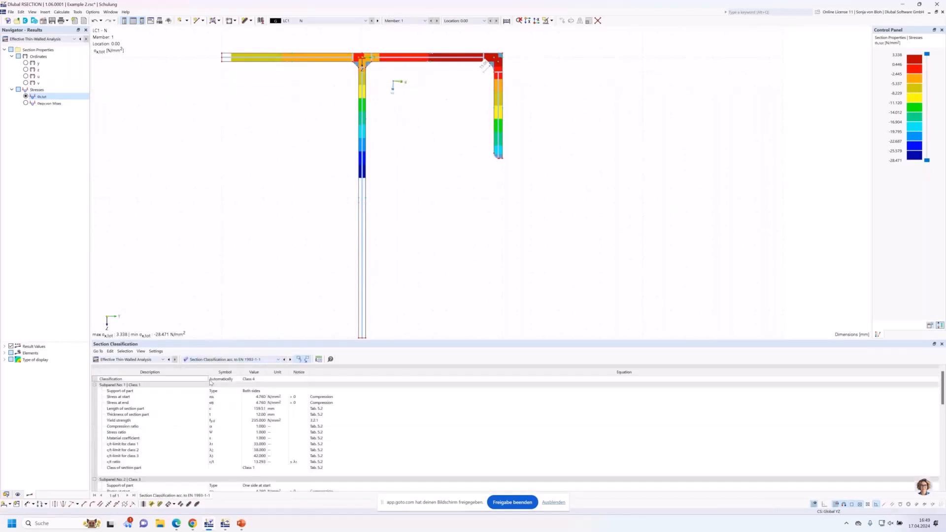
left_click(227, 60)
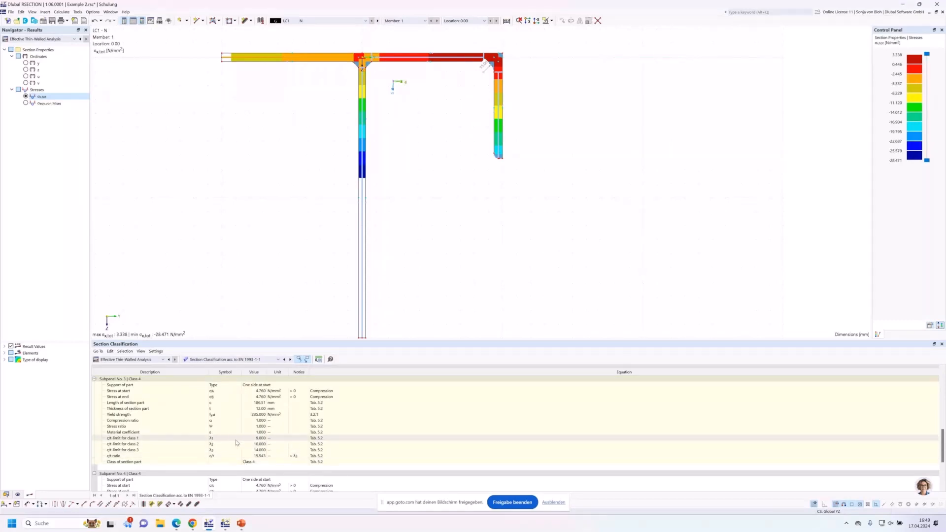
scroll(236, 442, "down", 1)
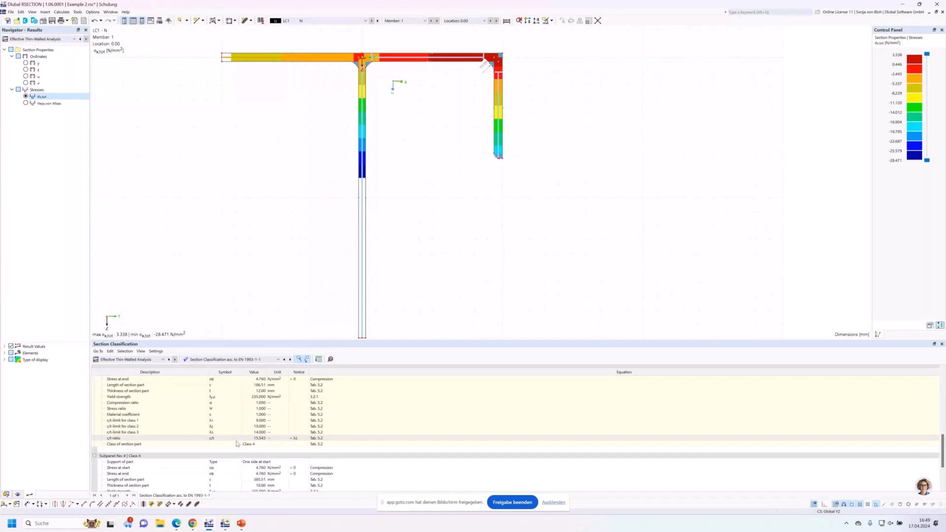
scroll(236, 444, "down", 3)
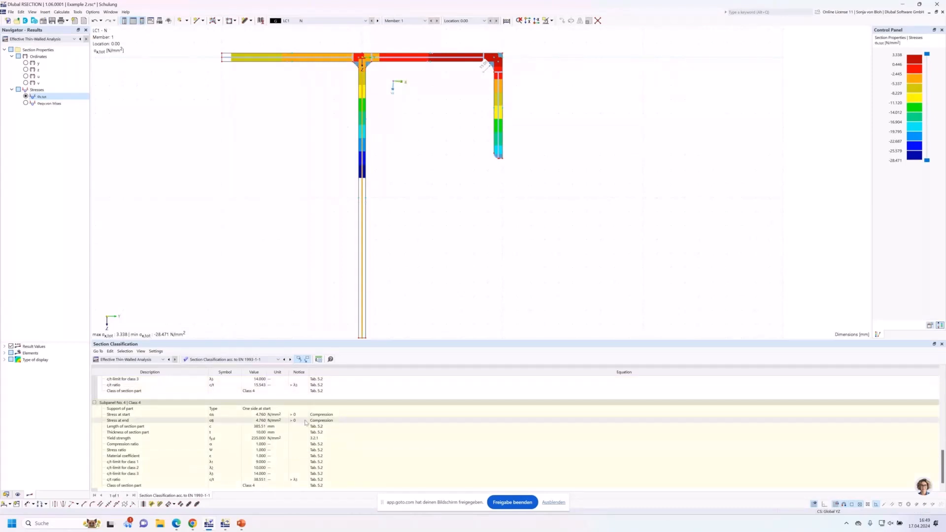
scroll(276, 453, "down", 1)
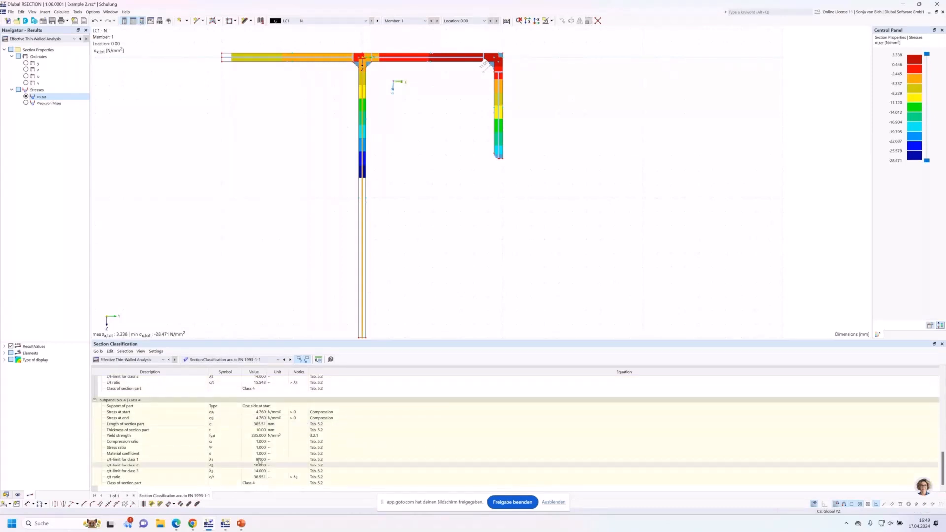
Step: Examine the effective widths acc. to EN 1993-1-1 for the web subpanel under load case LC1
left_click(231, 359)
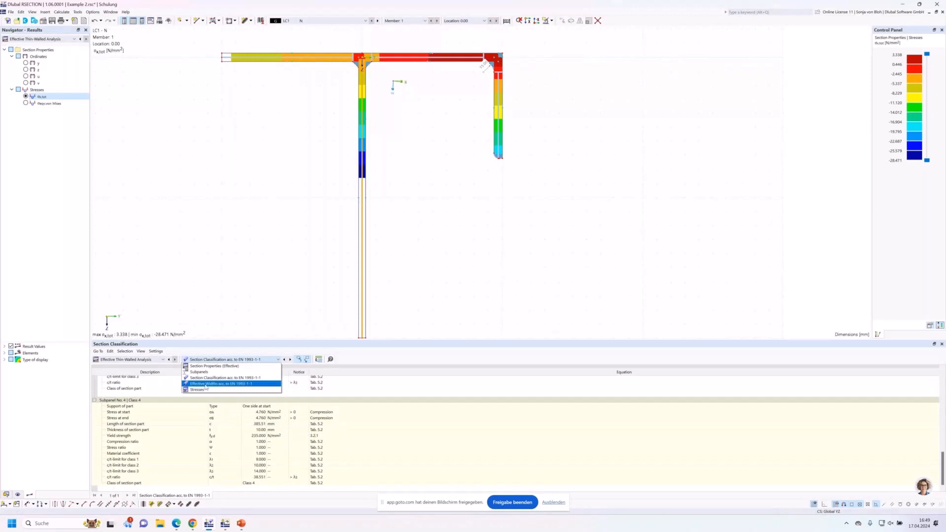
left_click(205, 384)
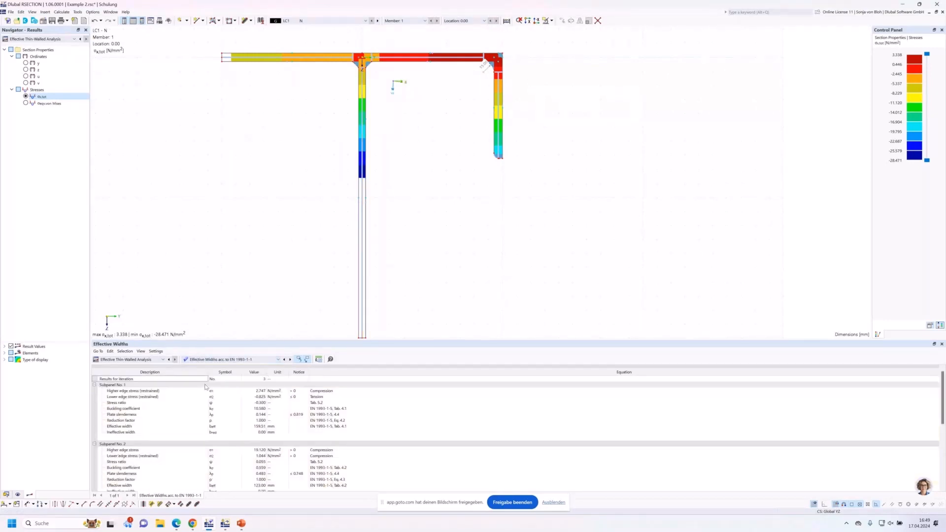
left_click(363, 274)
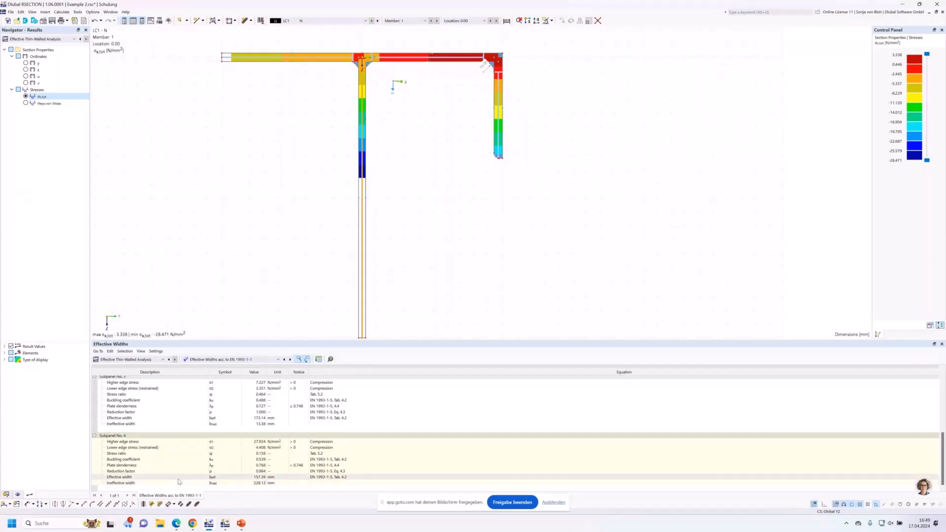
Step: Examine the stress and effective width results for load case LC2 and load combination CO1
left_click(347, 21)
left_click(353, 35)
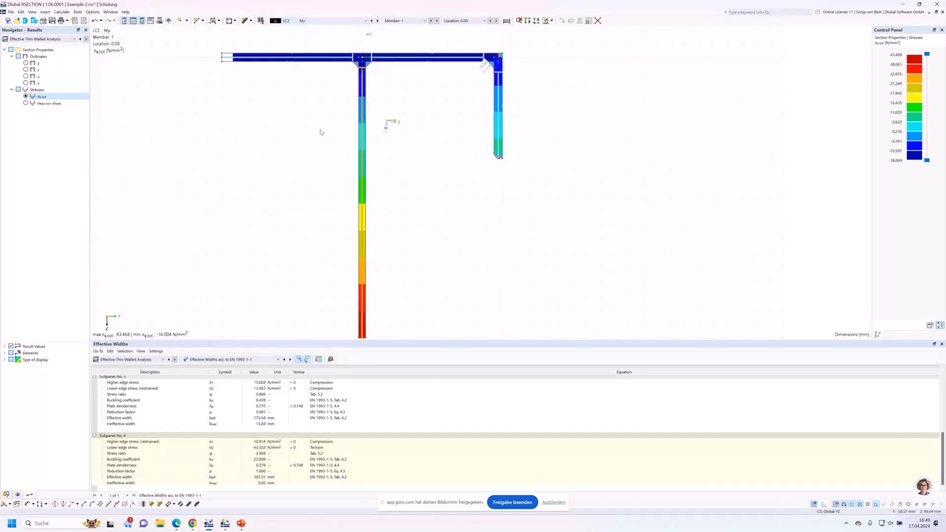
scroll(316, 124, "up", 1)
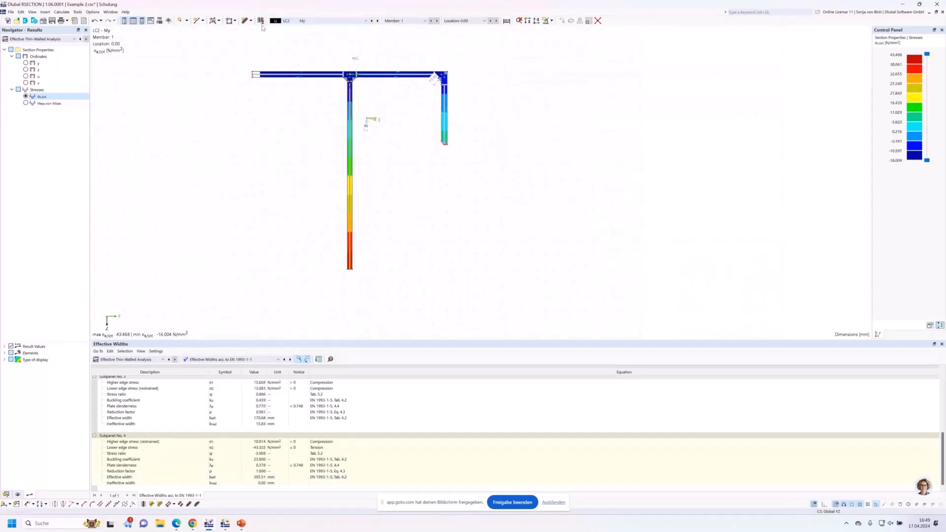
scroll(261, 90, "up", 1)
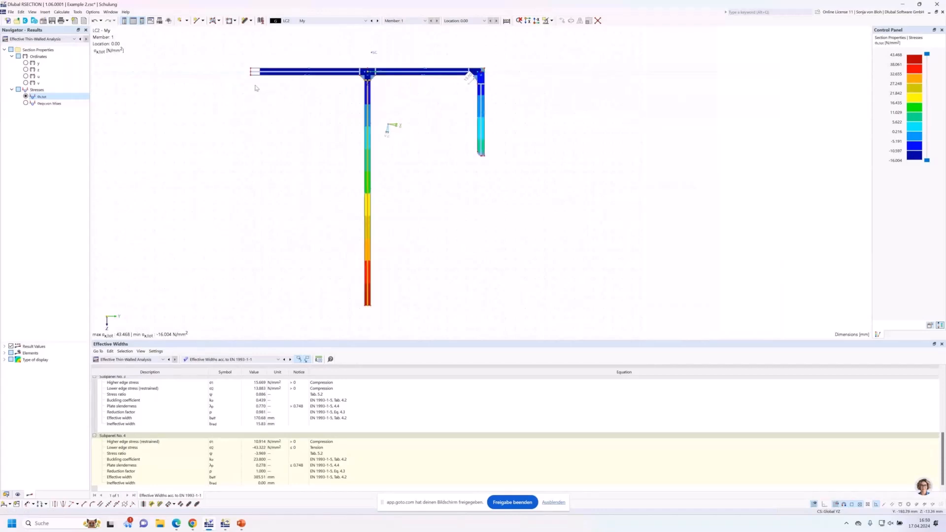
left_click(324, 25)
left_click(297, 43)
Step: Create a new printout report without the Unit Normal Stresses and Unit Shear Stresses results, and display it
left_click(6, 494)
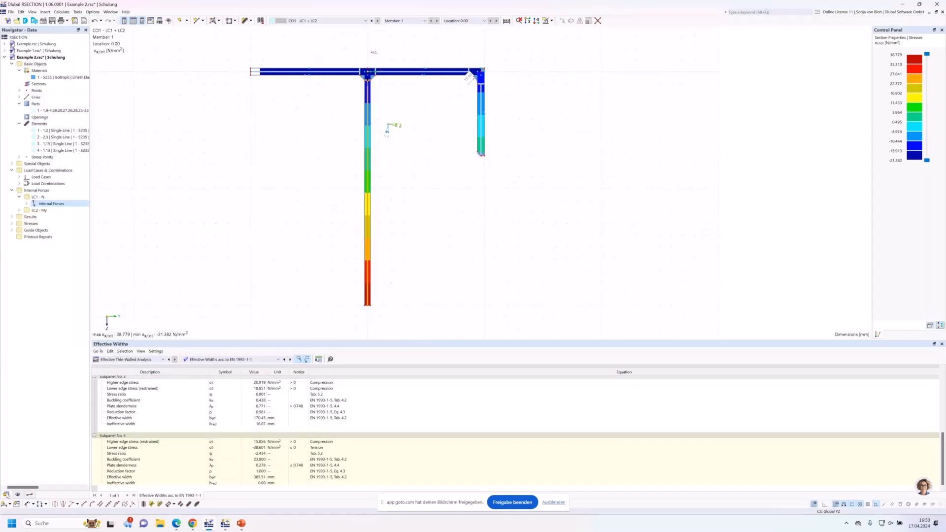
right_click(45, 238)
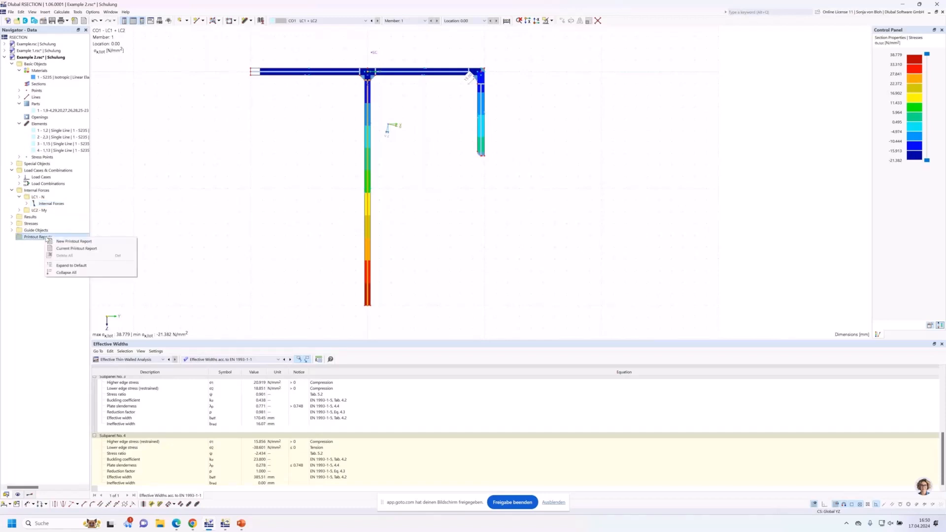
left_click(74, 241)
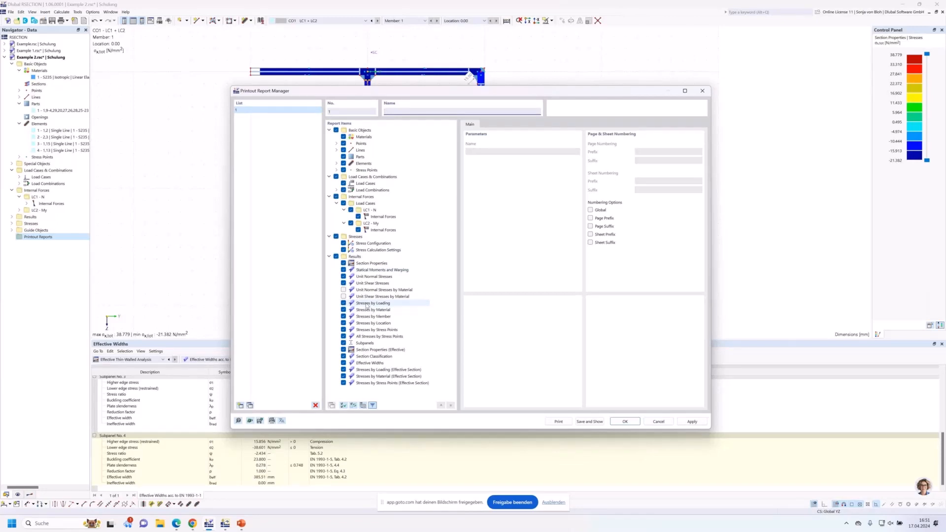
left_click(344, 276)
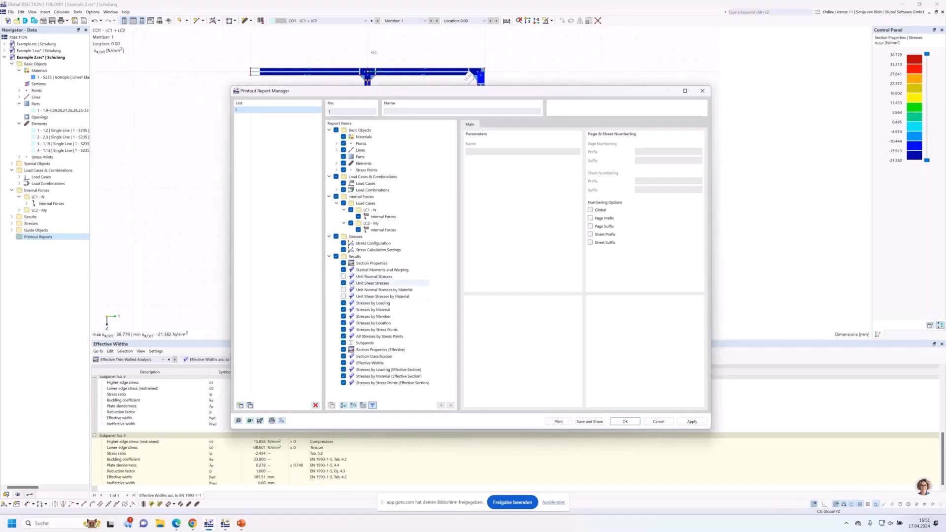
left_click(344, 283)
left_click(589, 422)
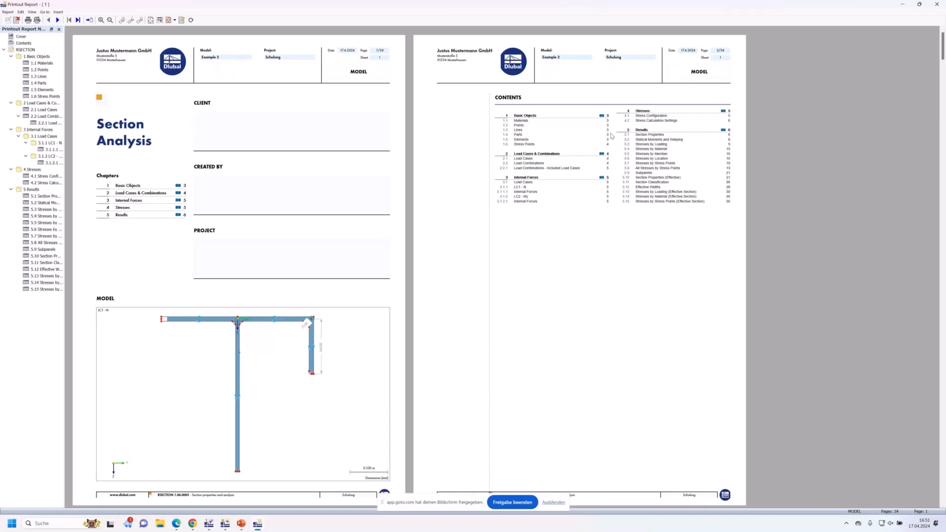
Step: Add the CO1 σx,tot stress graphic to printout report 1 as a window-filling picture, view its page, and close the report
left_click(900, 6)
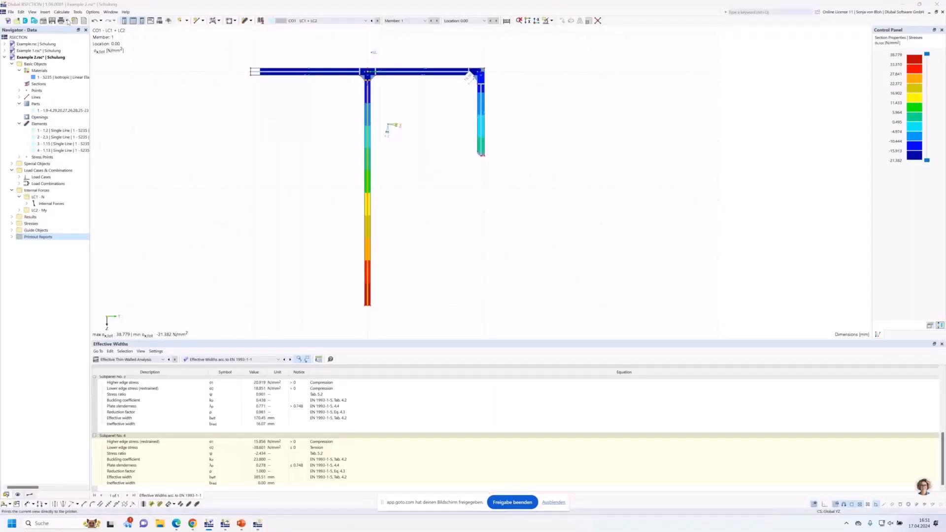
left_click(68, 21)
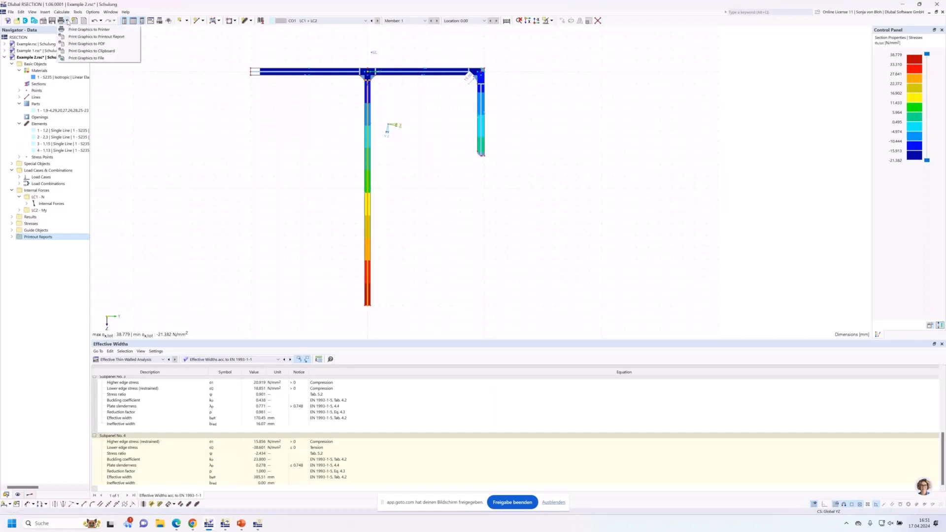
left_click(83, 37)
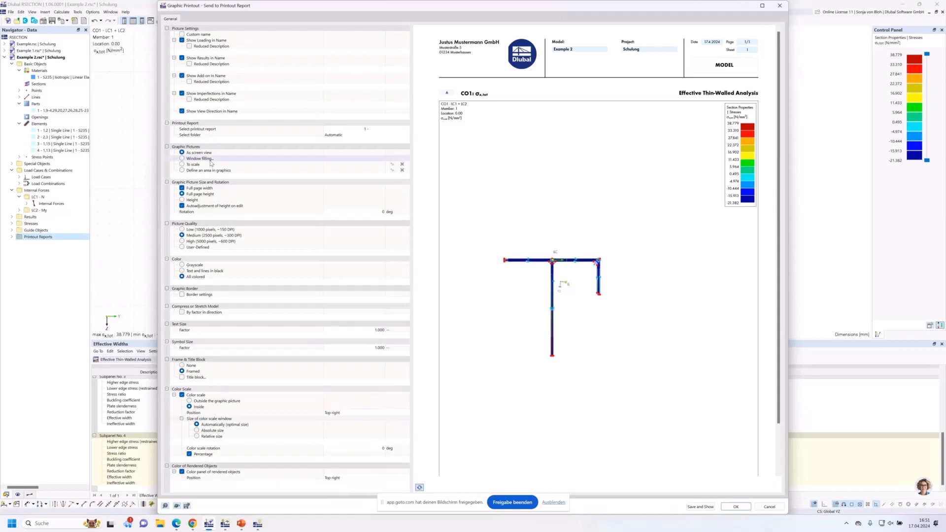
left_click(210, 158)
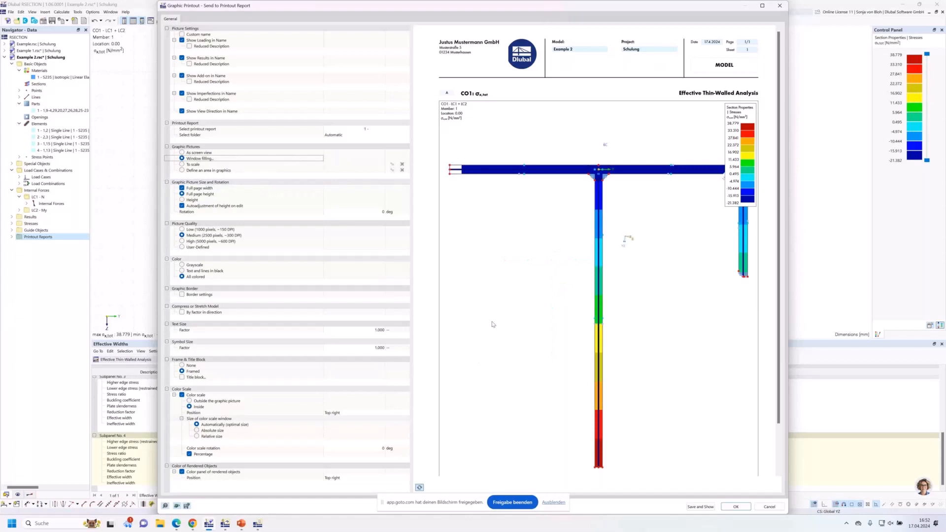
left_click(700, 506)
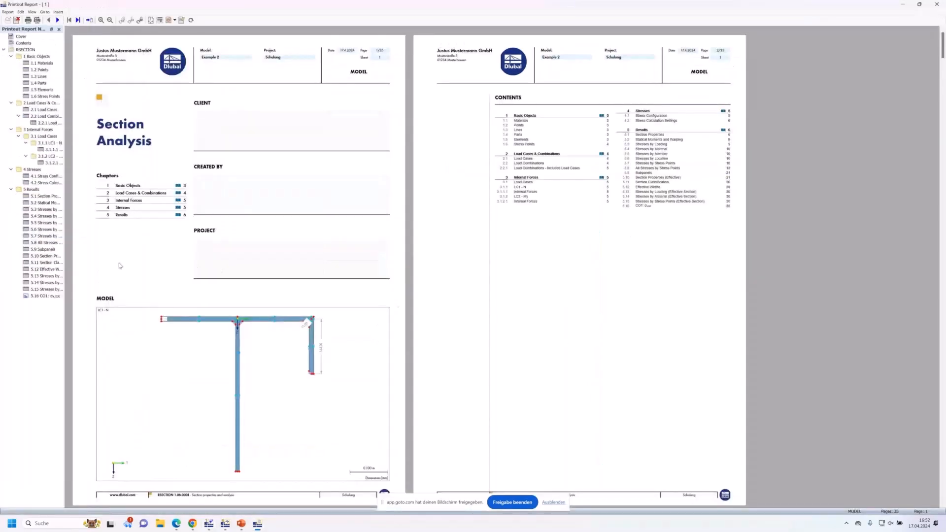
left_click(44, 296)
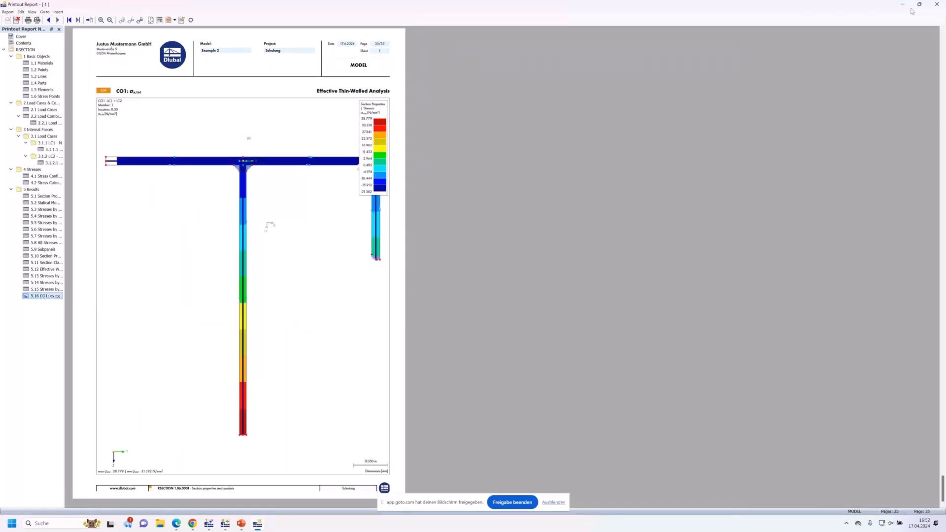
left_click(937, 6)
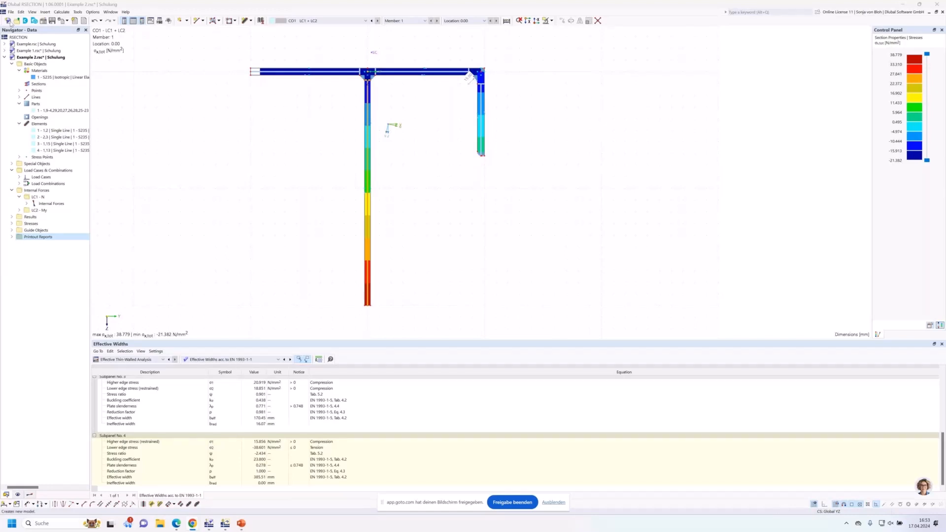
Step: Import the DXF file Aluprofil.dxf into a new model instead of the active one
left_click(11, 13)
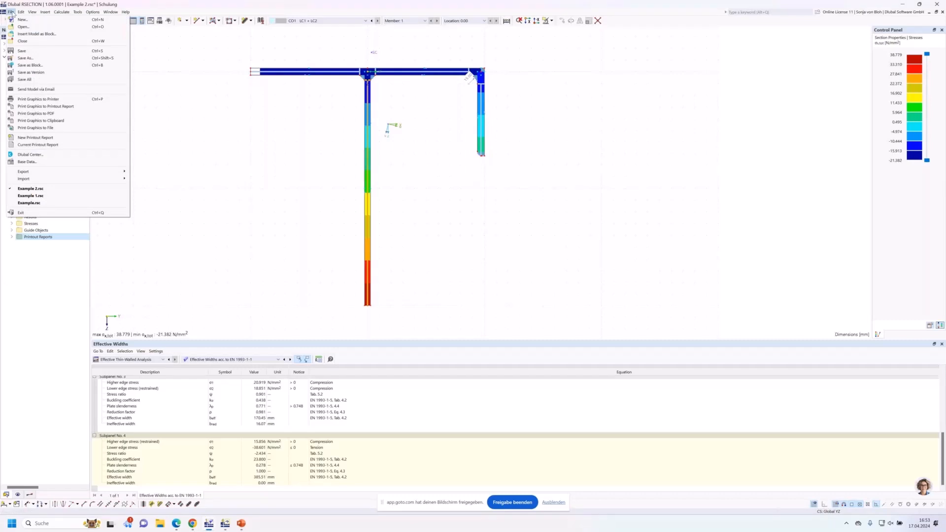
mouse_move(98, 178)
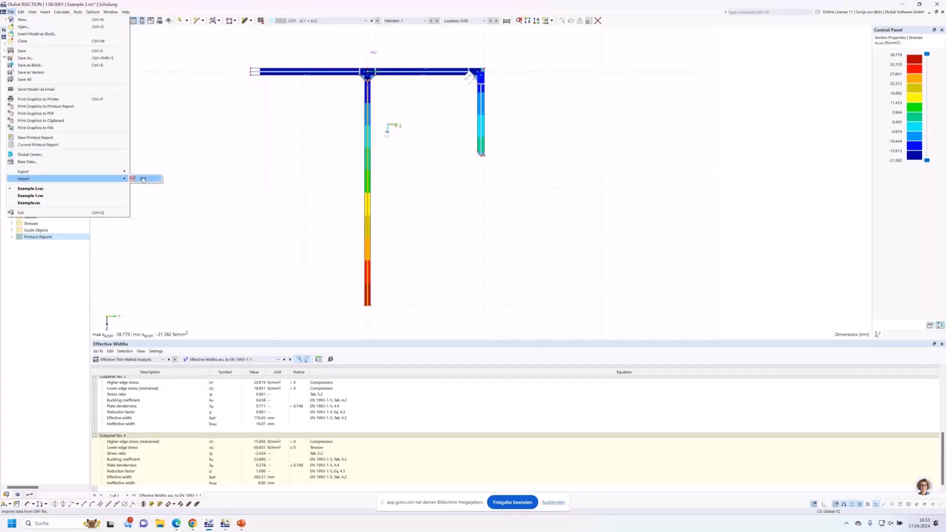
left_click(143, 180)
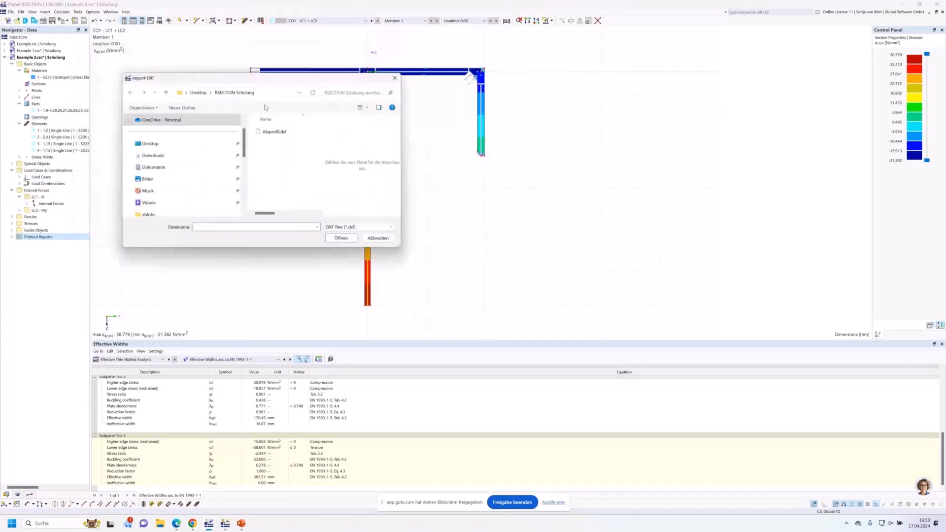
left_click(283, 133)
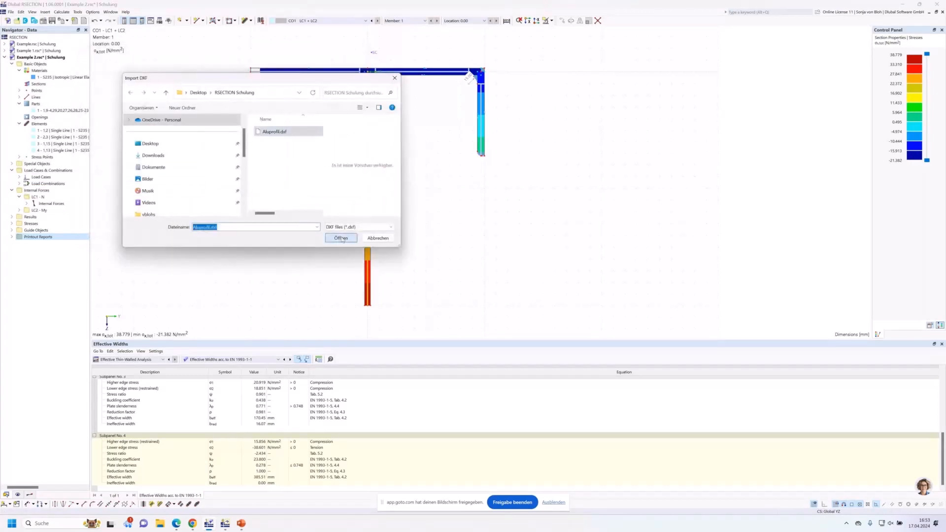
left_click(341, 238)
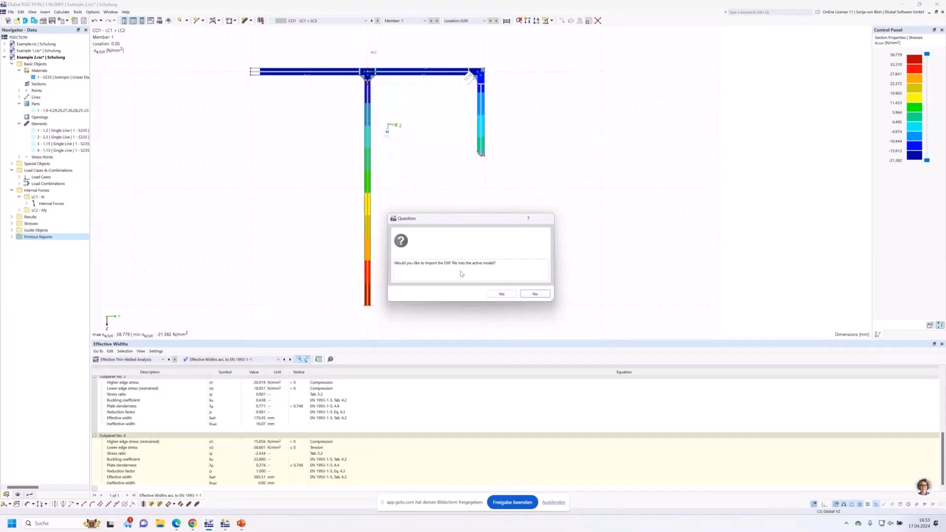
left_click(536, 294)
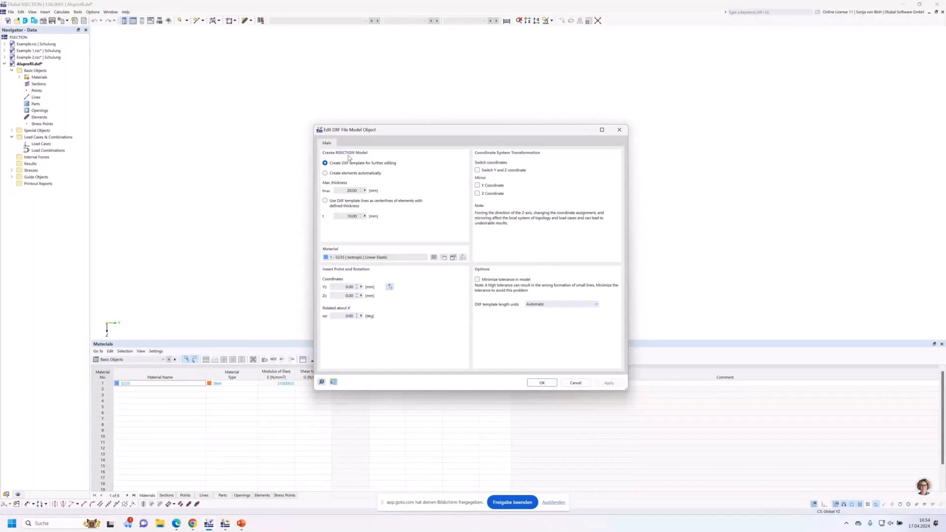
Step: Review the element creation options and complete the import with a DXF template for further editing
left_click(329, 173)
double_click(352, 191)
left_click(325, 201)
double_click(345, 218)
left_click(326, 163)
left_click(539, 382)
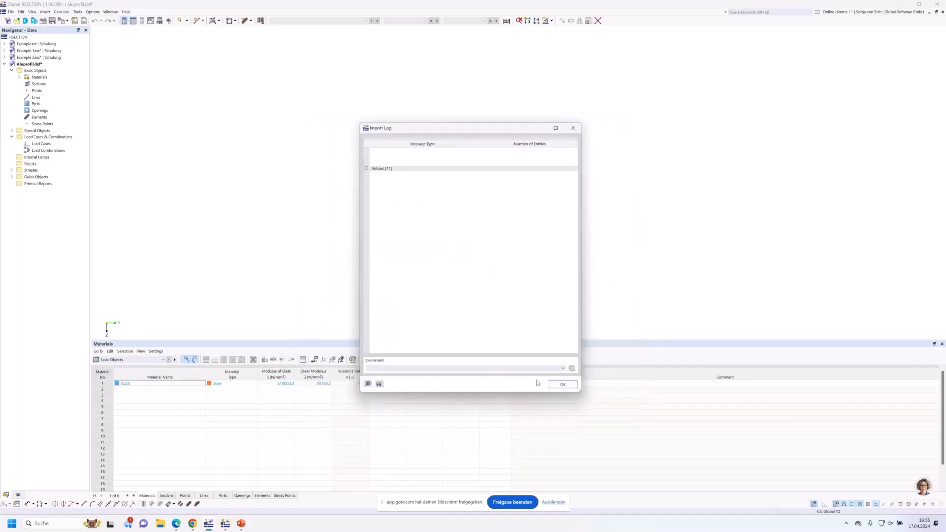
left_click(563, 385)
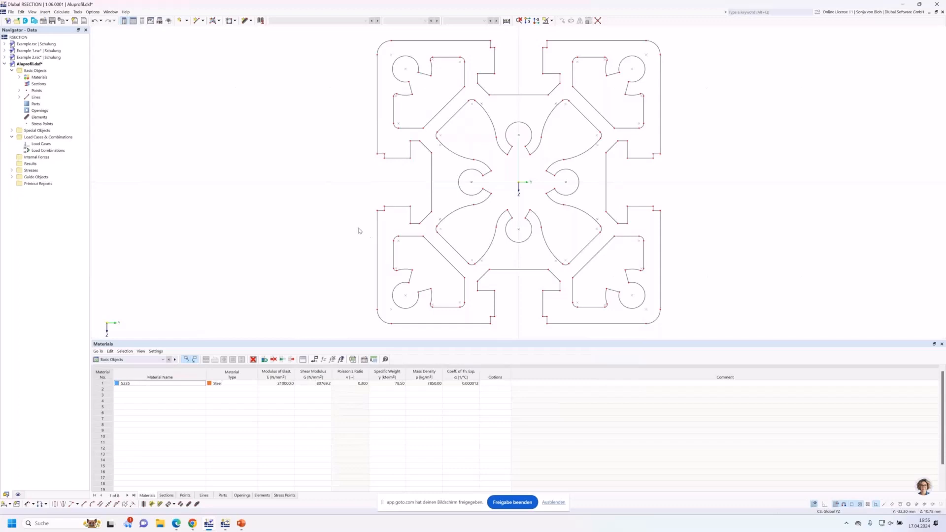
Step: Check the analysis method and add-on settings in the Aluprofil model's base data
right_click(44, 72)
left_click(63, 76)
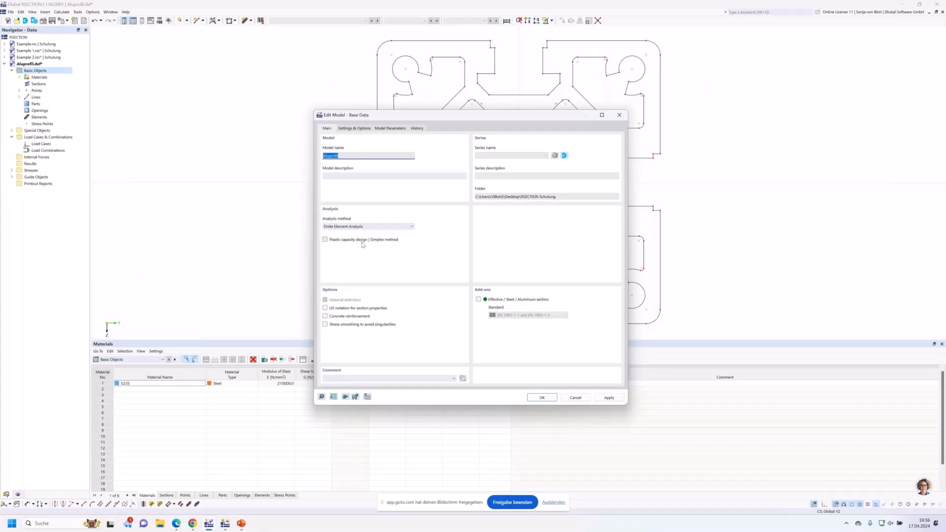
left_click(537, 396)
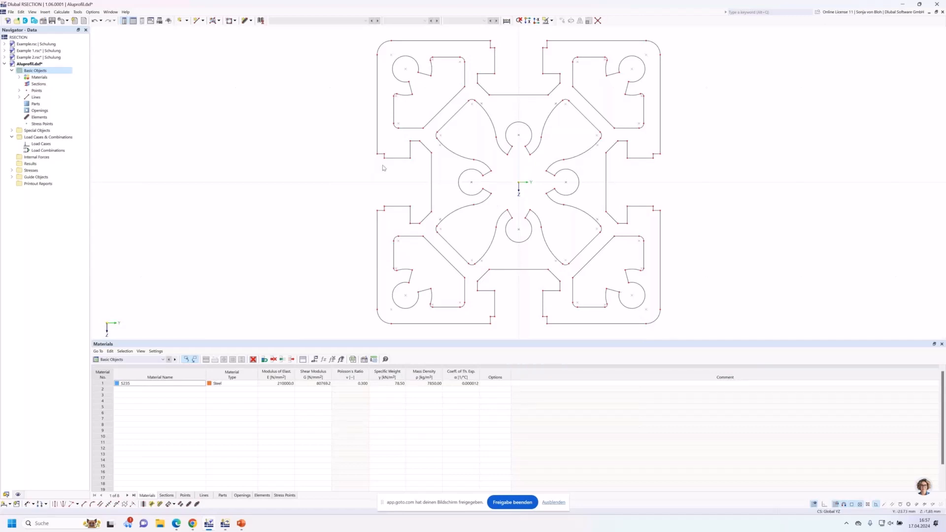
Step: Replace the model's S235 material with aluminum EN AW-6060 (EP) T66 from the material library
left_click(19, 78)
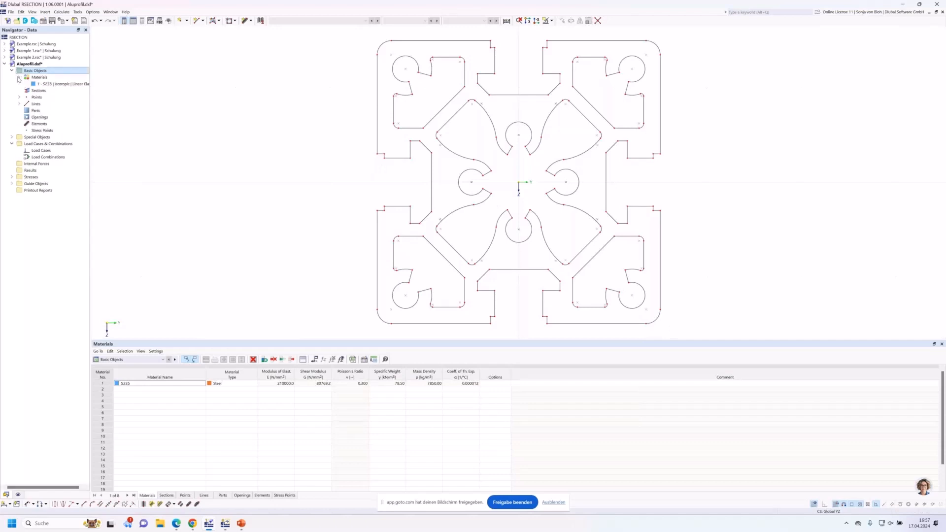
double_click(55, 84)
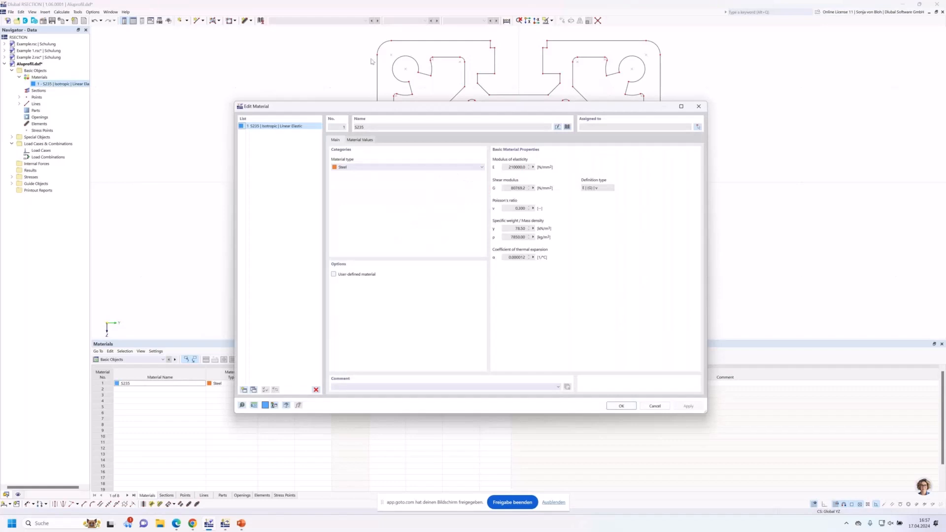
left_click(567, 127)
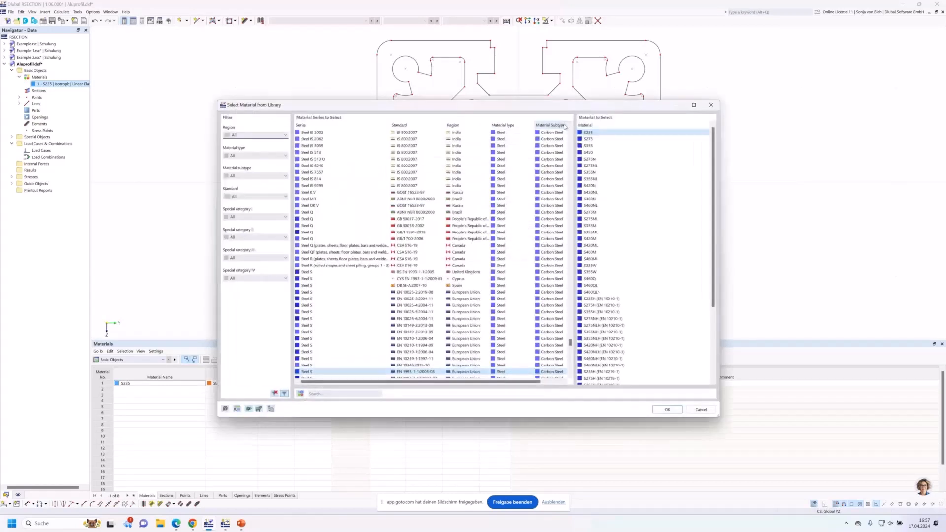
left_click(325, 394)
type("AW")
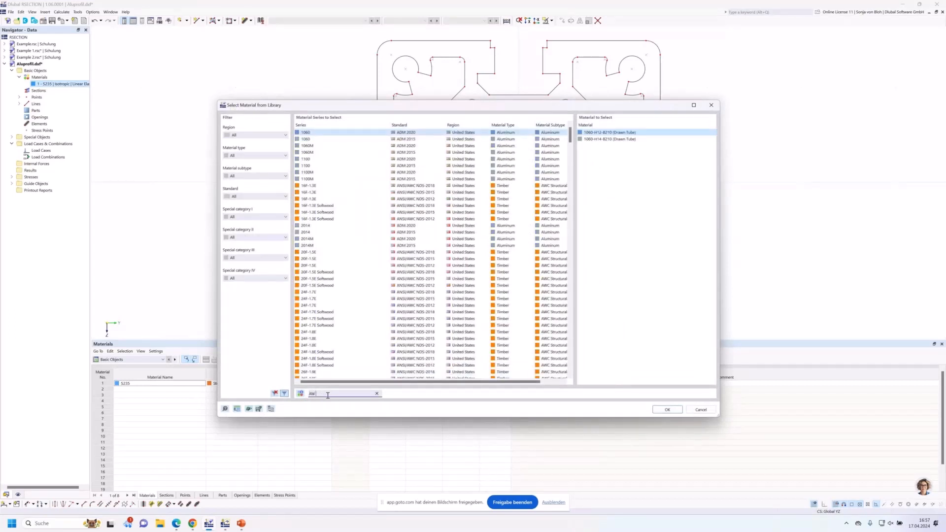
type(" 6060")
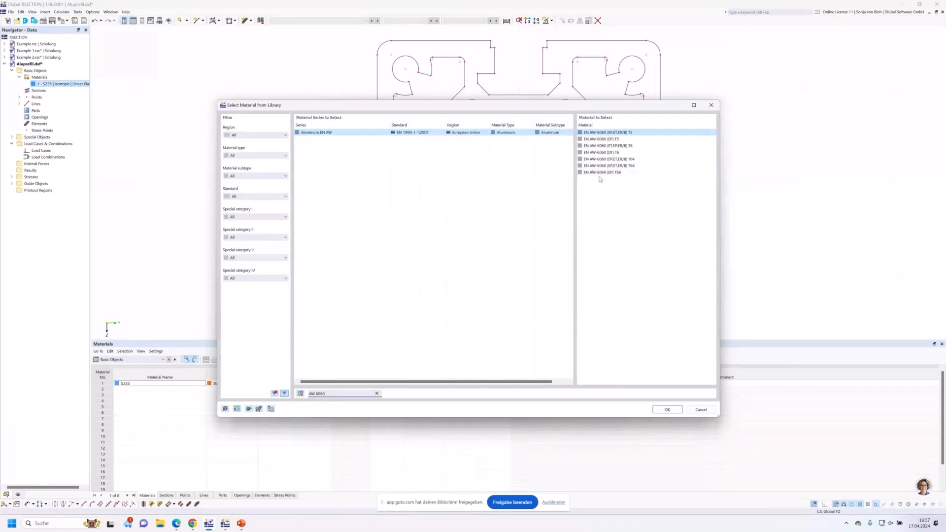
left_click(599, 172)
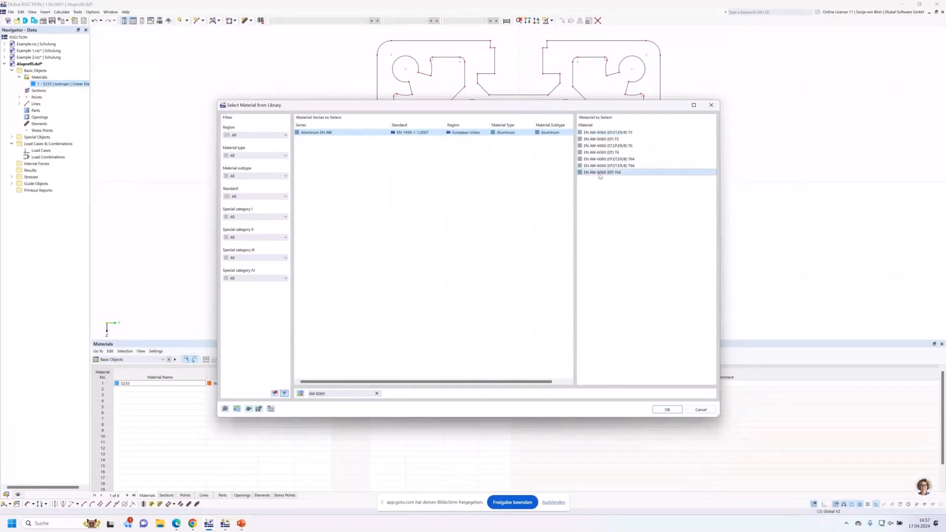
left_click(665, 409)
left_click(620, 406)
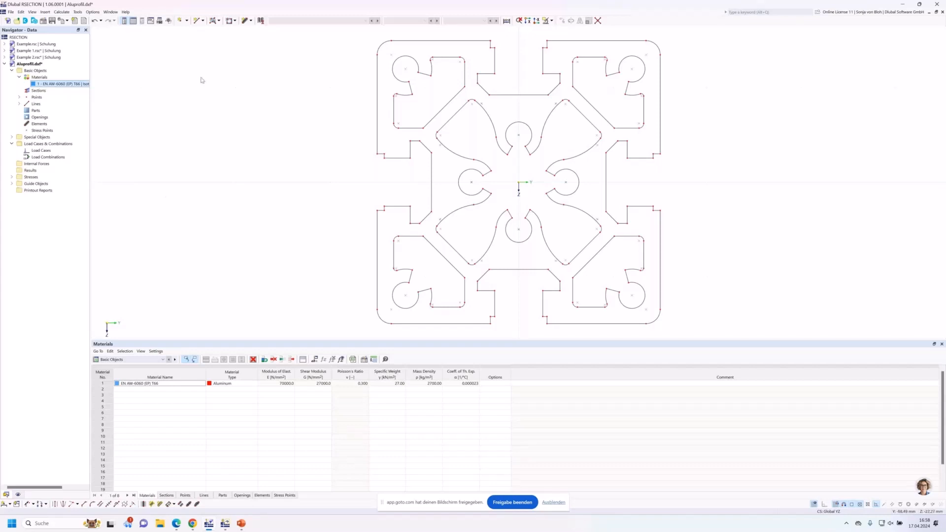
Step: Create a part of the EN AW-6060 (EP) T66 material from the profile's outer boundary lines
left_click(219, 21)
left_click(223, 60)
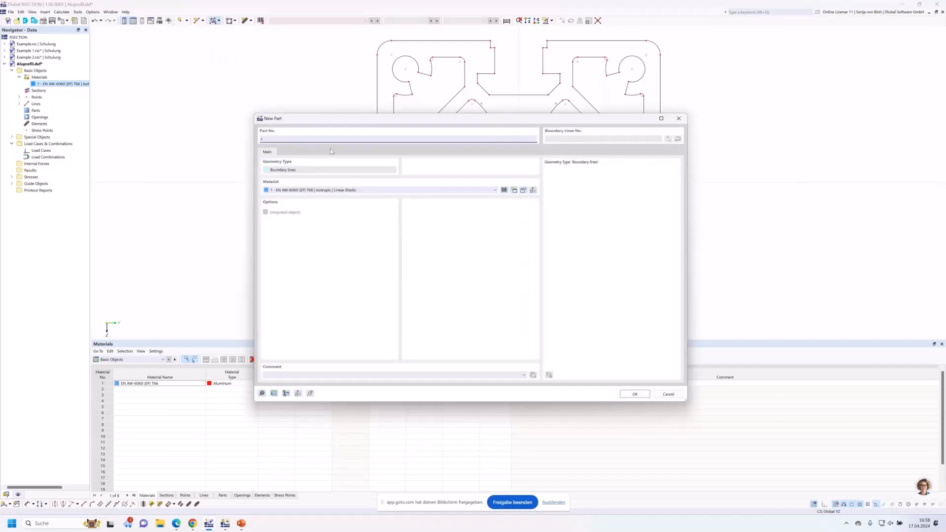
key("Return")
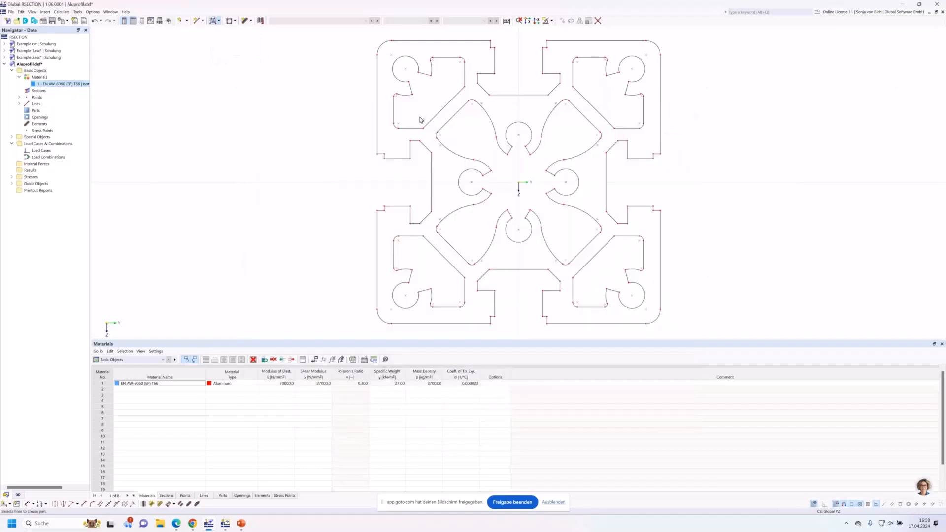
left_click(377, 108)
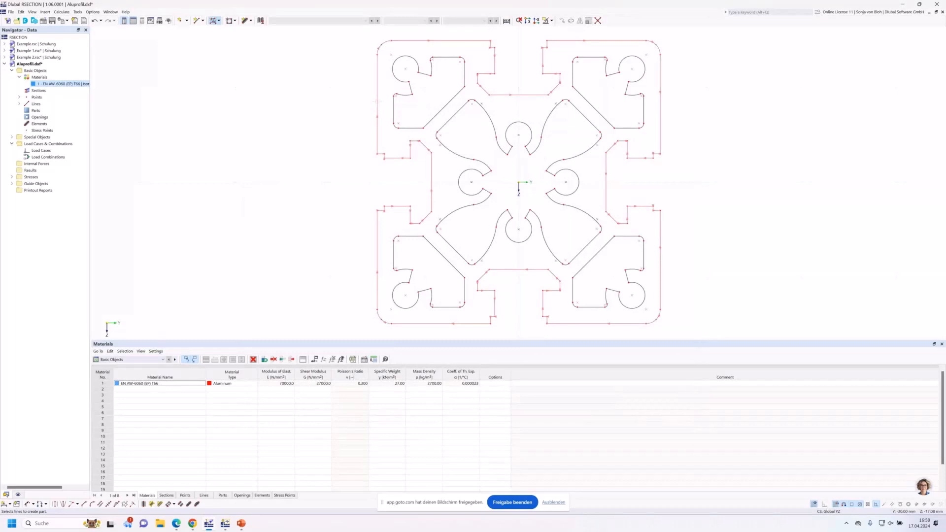
left_click(377, 101)
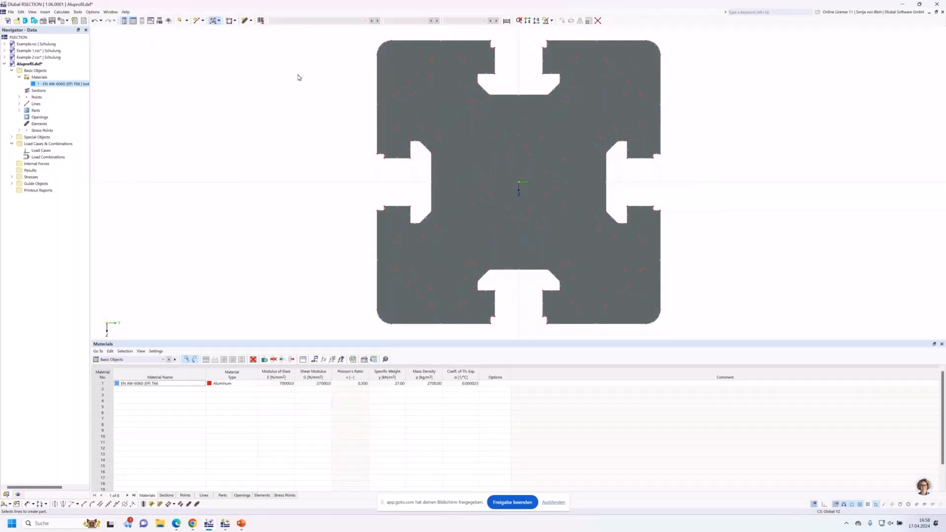
Step: Create openings in the part from the boundary lines of the upper-left corner cutout and the central cutout
left_click(235, 22)
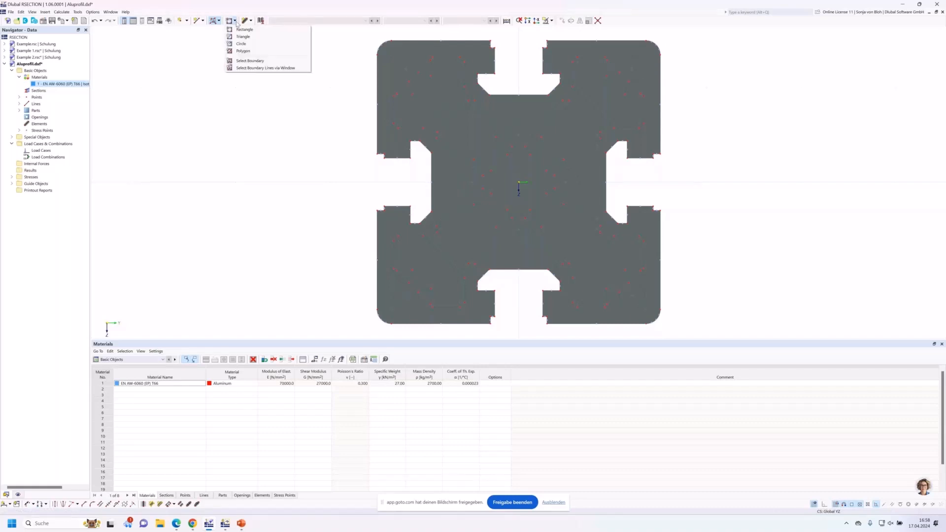
left_click(256, 61)
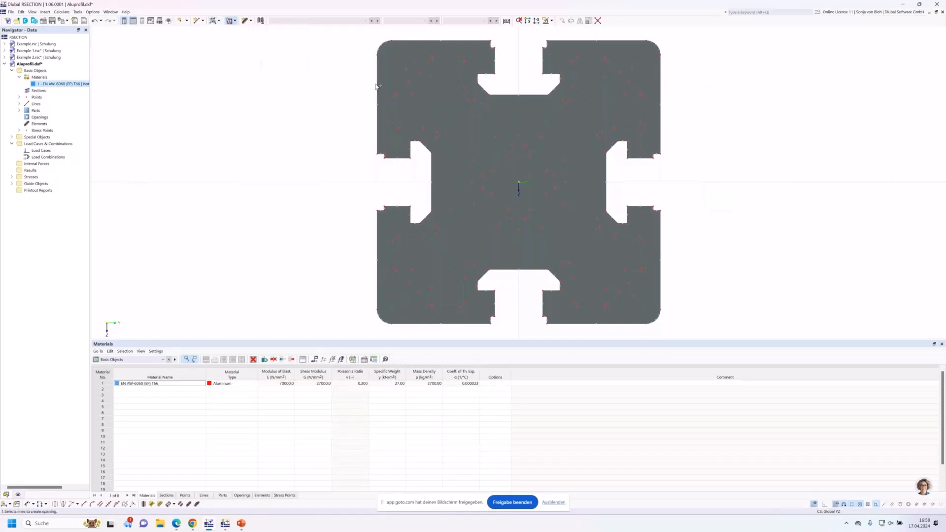
left_click(403, 94)
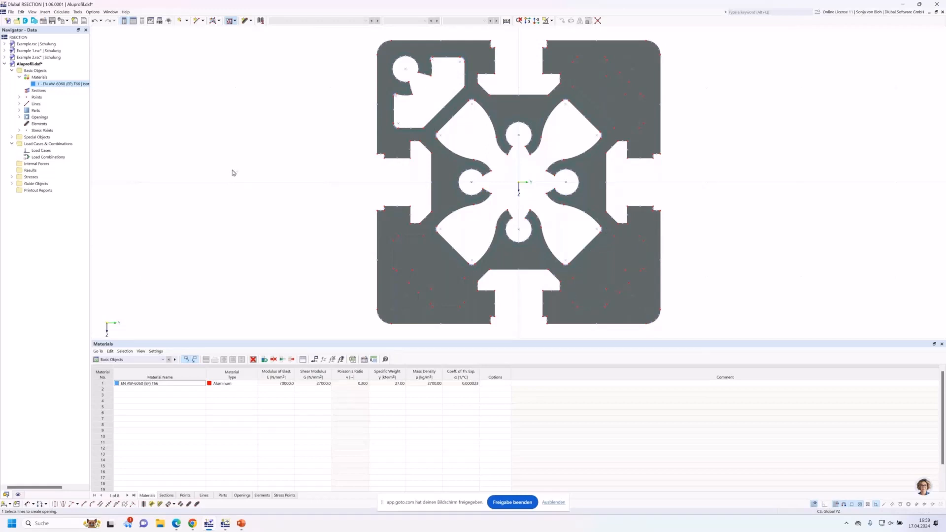
left_click(19, 117)
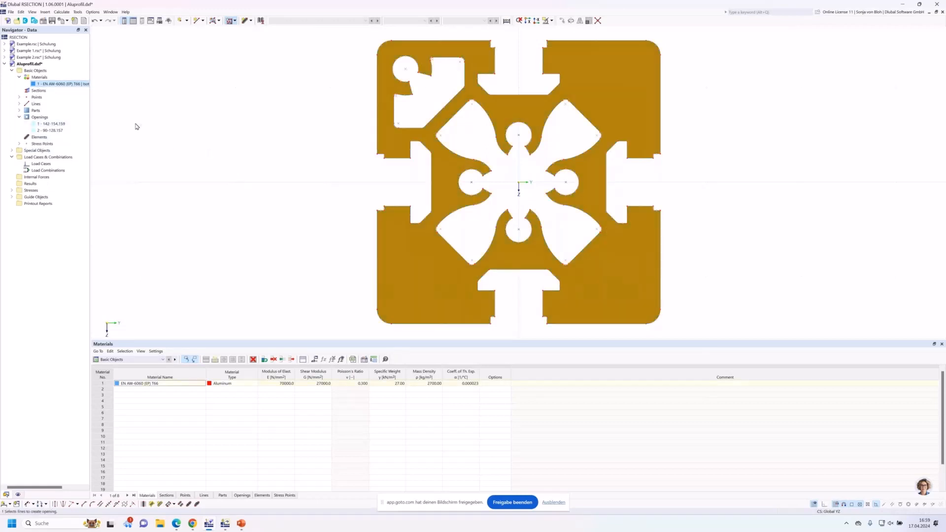
left_click(51, 130)
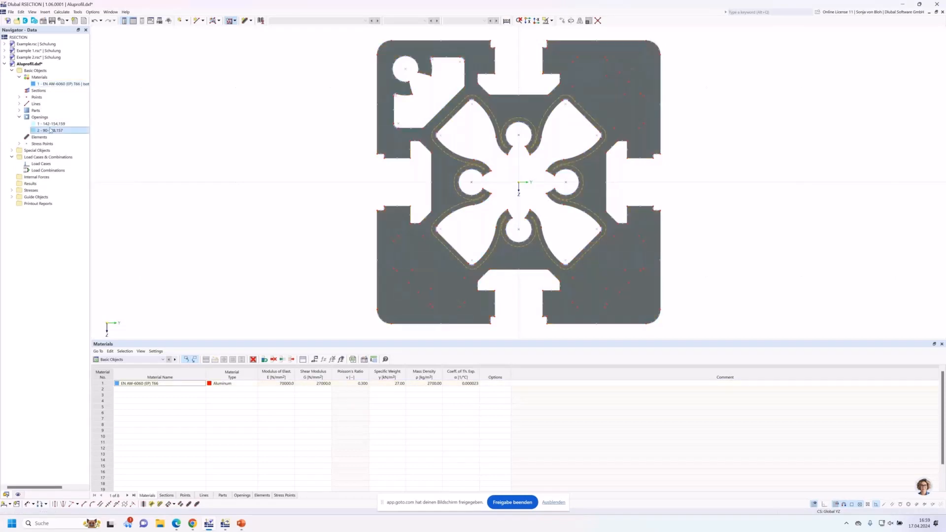
Step: Copy the upper-left corner opening by rotation in 3 steps of 90° about the section's center point
left_click(52, 124)
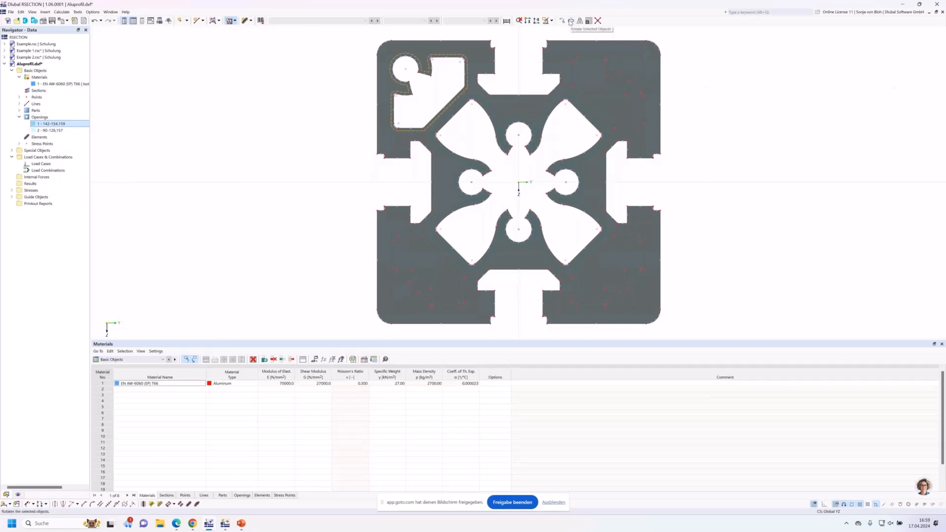
left_click(570, 21)
left_click_drag(448, 177, 167, 83)
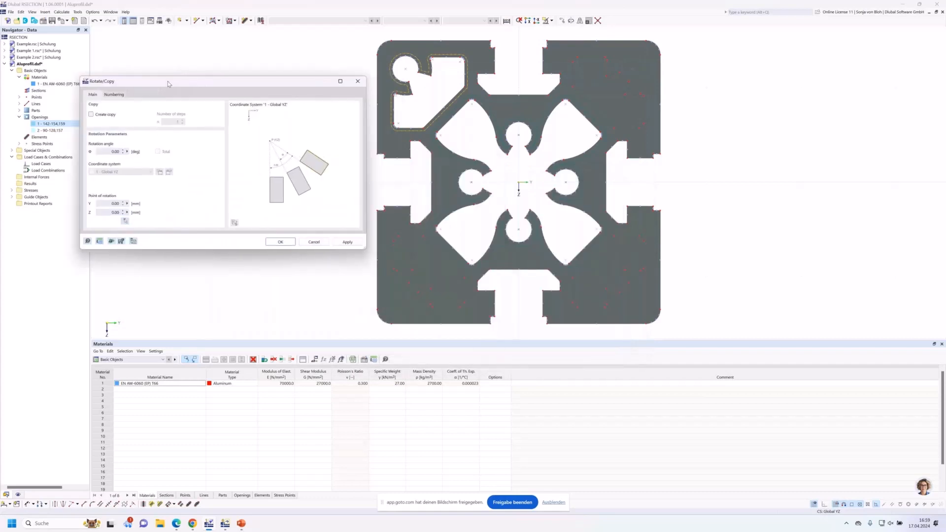
left_click(92, 114)
left_click(185, 124)
left_click(117, 152)
type("90")
left_click(126, 222)
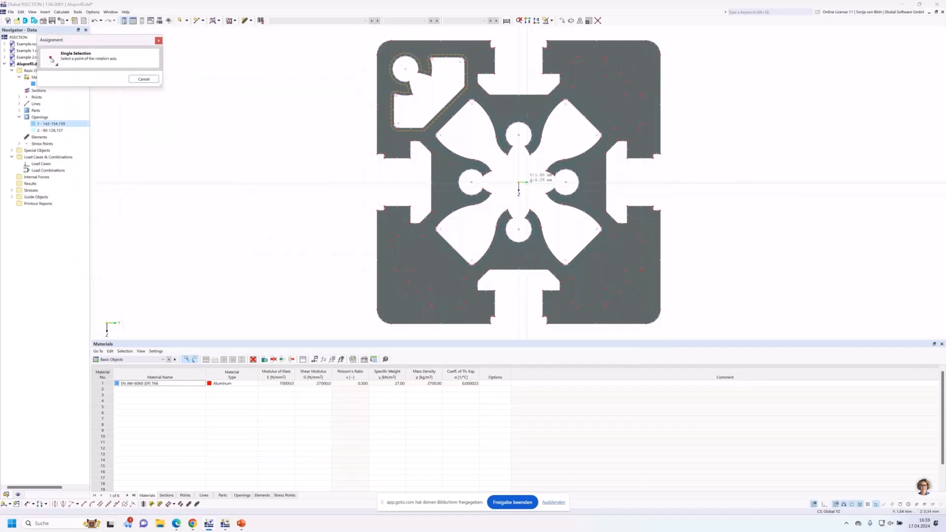
left_click(518, 182)
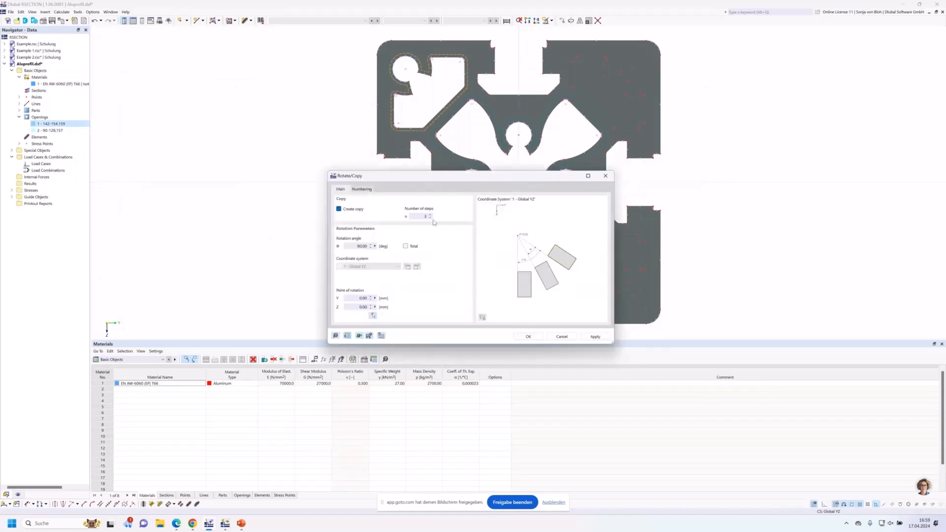
left_click(526, 337)
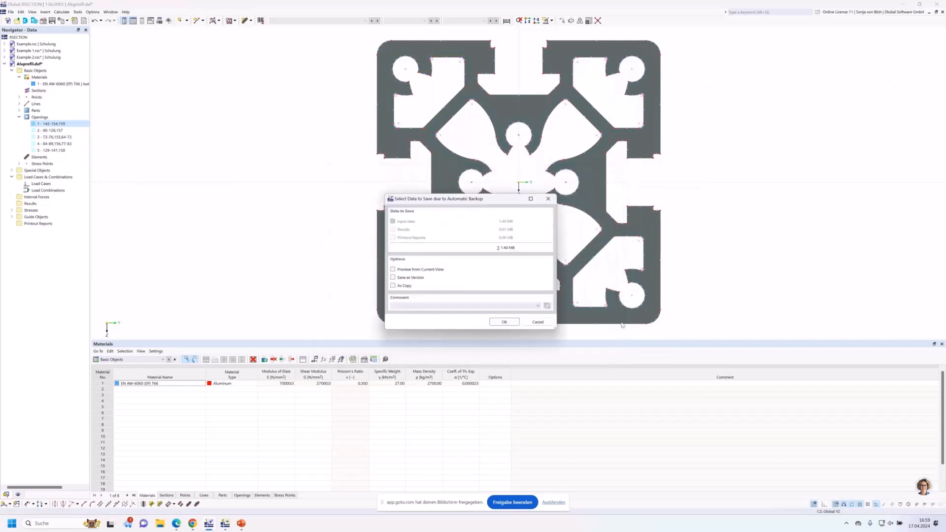
left_click(538, 322)
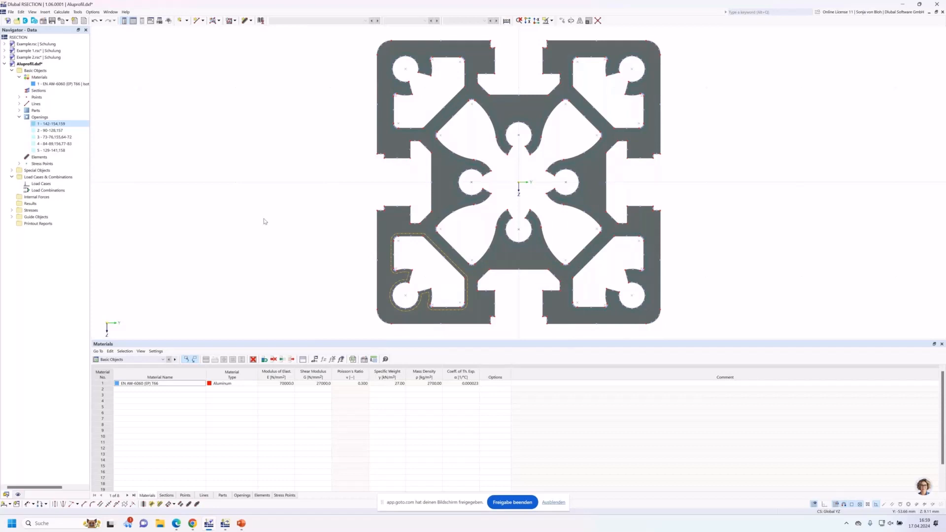
Step: Create two permanent load cases, LC1 named N and LC2 named MT
left_click(55, 184)
right_click(55, 185)
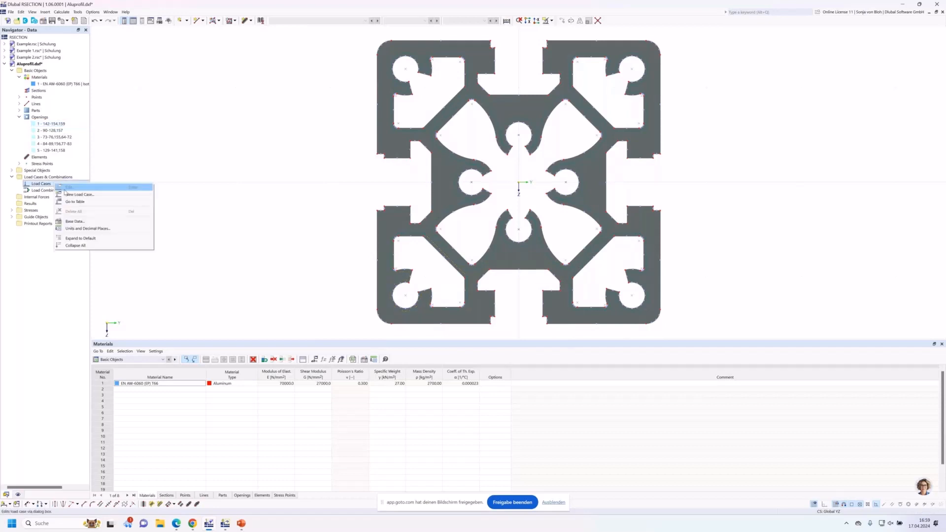
left_click(74, 195)
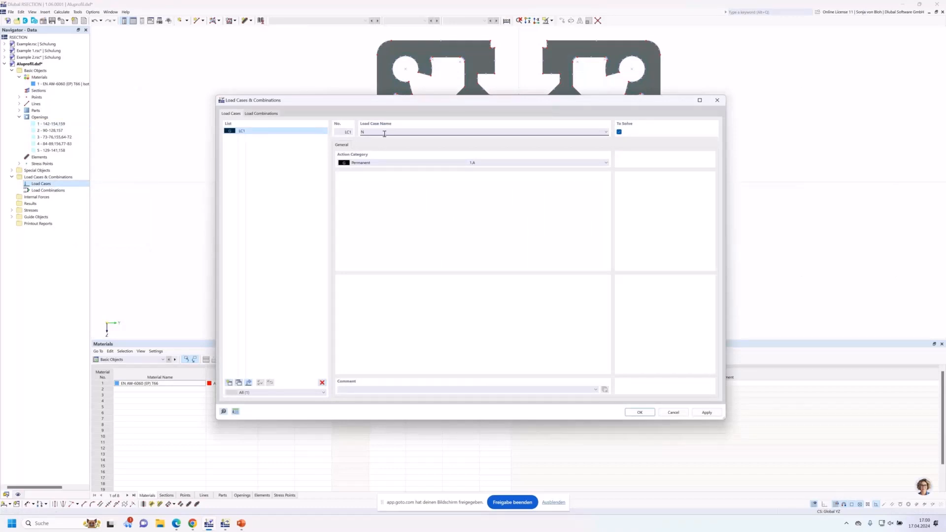
left_click(230, 383)
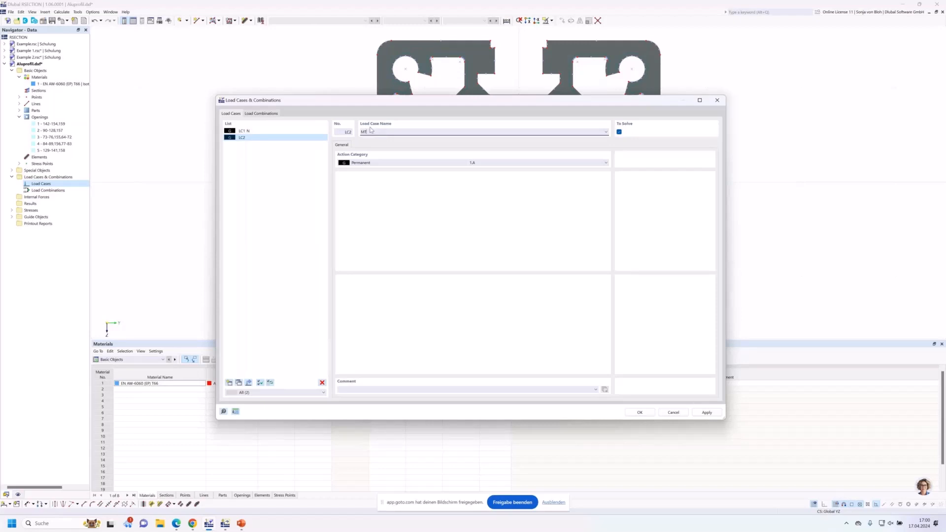
Step: Create load combination CO1 from LC1 and LC2, each with a factor of 1.00
left_click(267, 114)
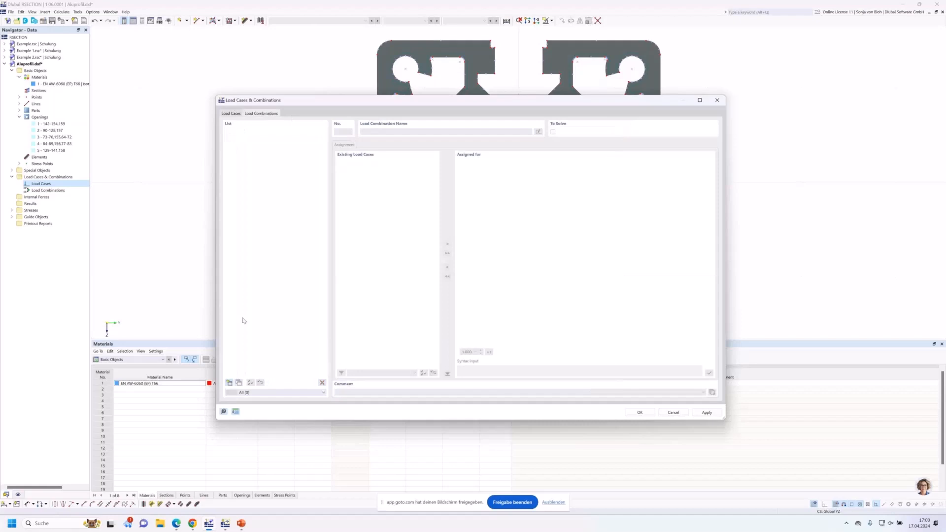
left_click(230, 382)
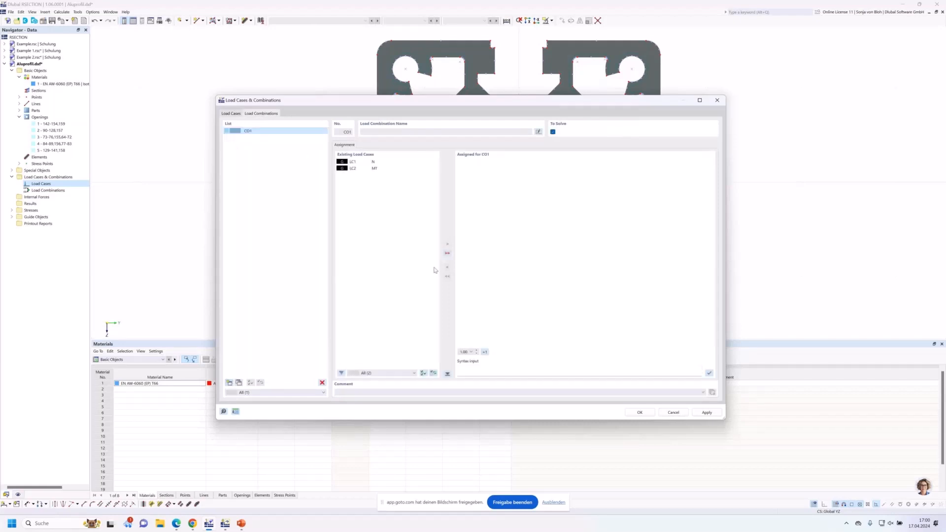
left_click(447, 253)
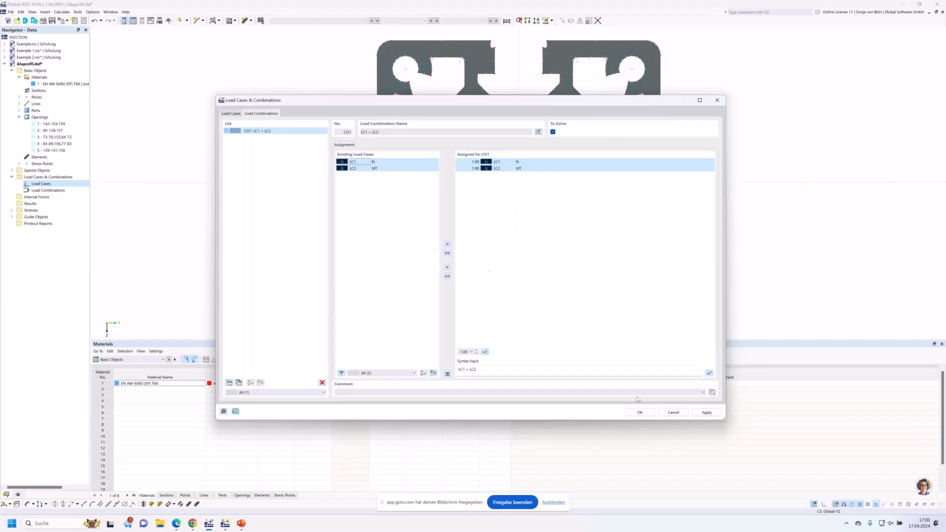
left_click(640, 412)
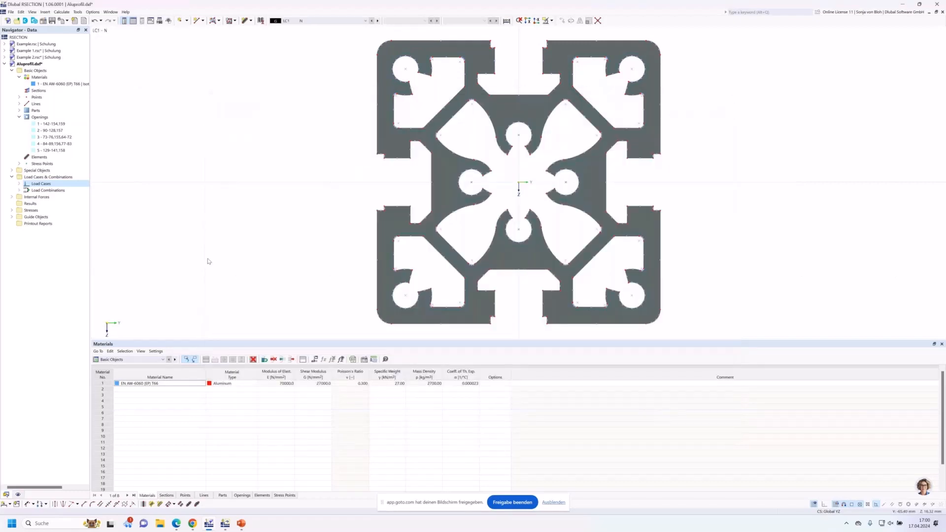
Step: Define the internal forces of LC1 with an axial force N of -10 kN
left_click(12, 197)
left_click(18, 204)
left_click(39, 210)
double_click(39, 211)
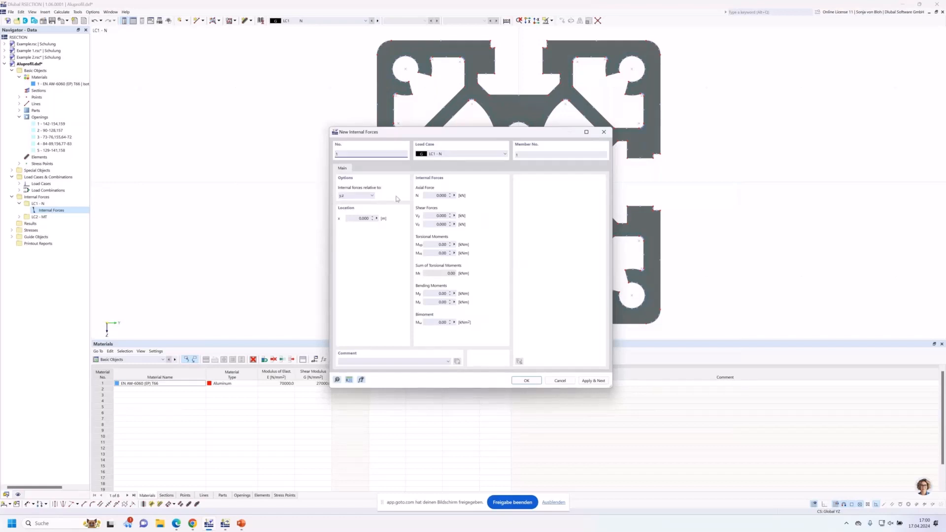
left_click(426, 195)
key("BackSpace")
left_click(587, 381)
Step: Define the internal forces of LC2 with zero axial force and a primary torsional moment of 0.3 kNm
left_click(458, 155)
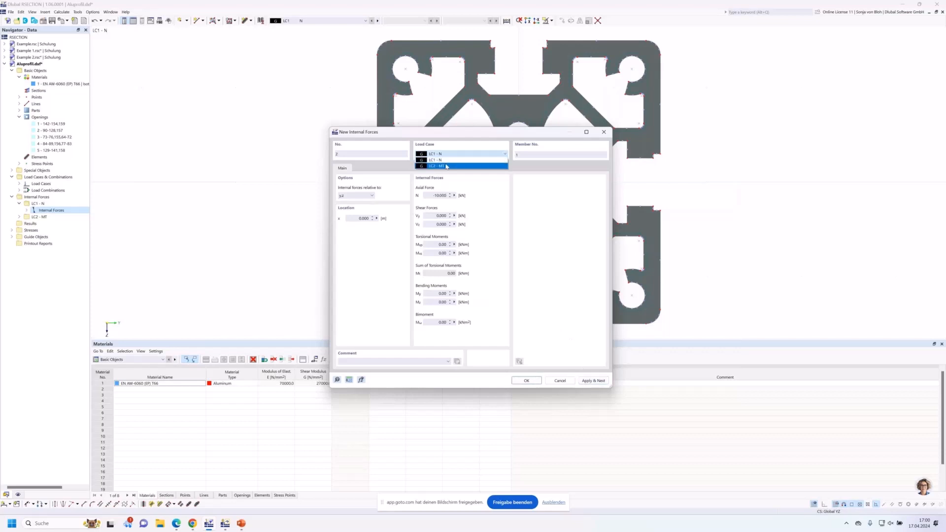
left_click(446, 167)
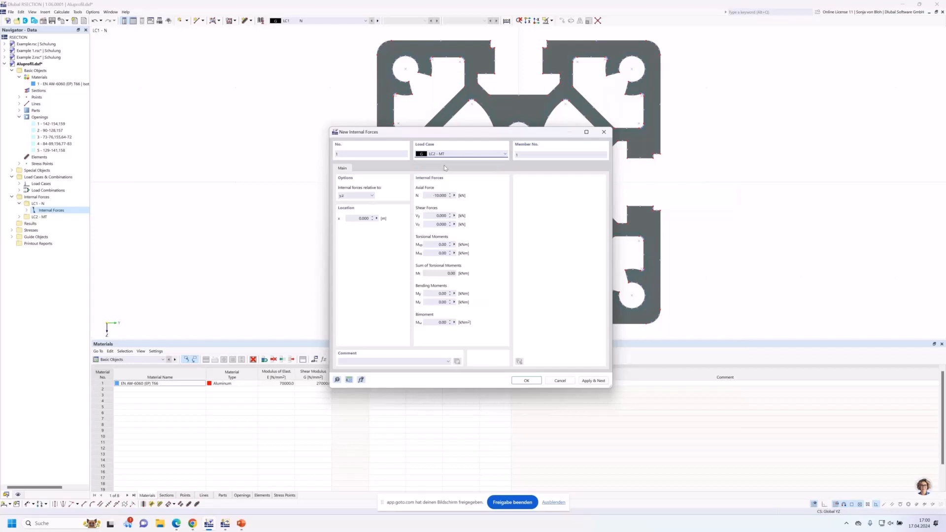
left_click(440, 195)
type("0")
left_click(428, 245)
type("0.3")
left_click(526, 380)
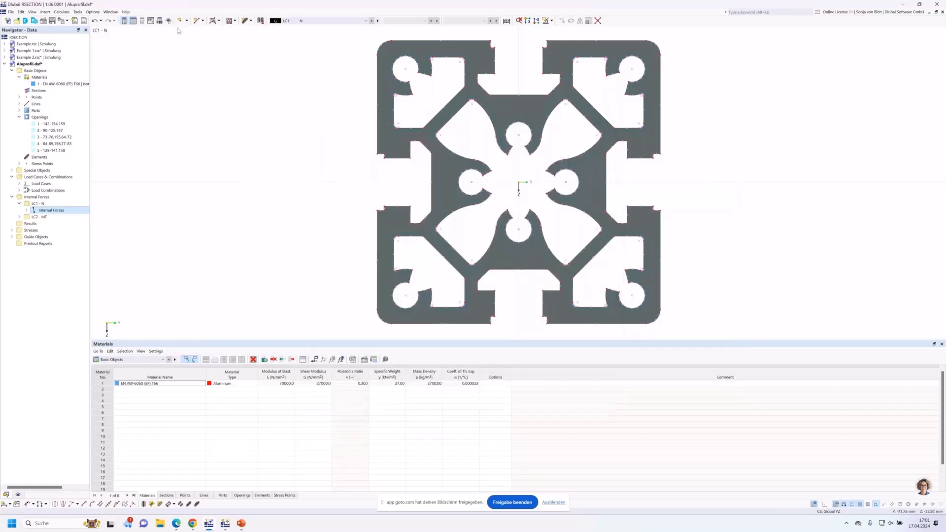
Step: Calculate the cross-section and display the von Mises equivalent stresses for load combination CO1
left_click(62, 12)
left_click(71, 21)
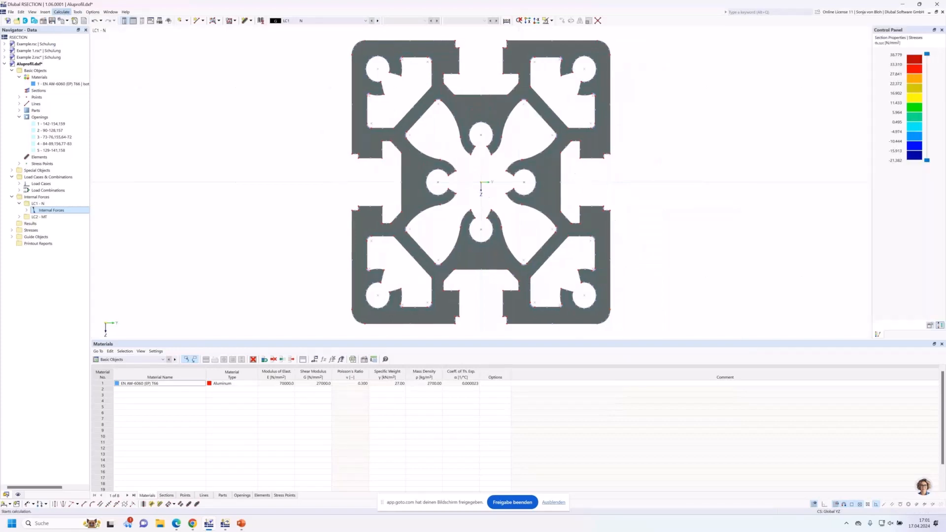
left_click(365, 20)
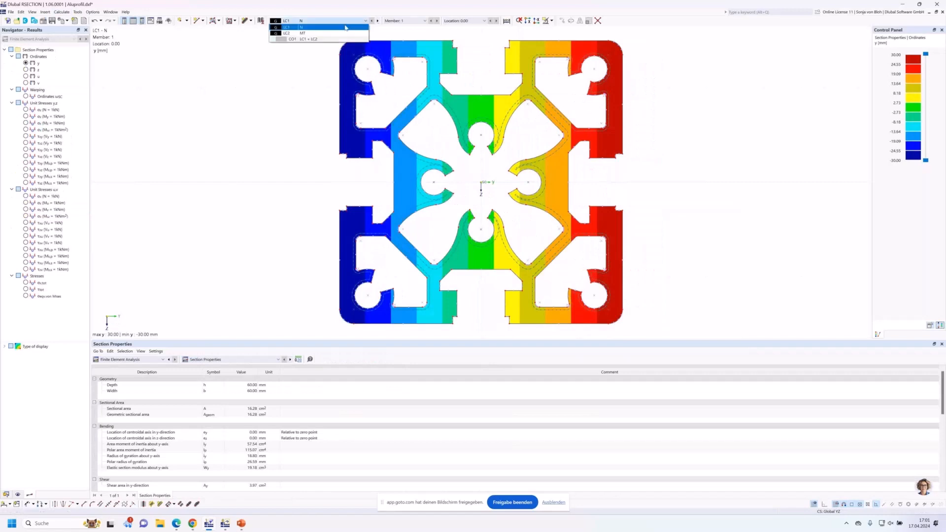
left_click(301, 42)
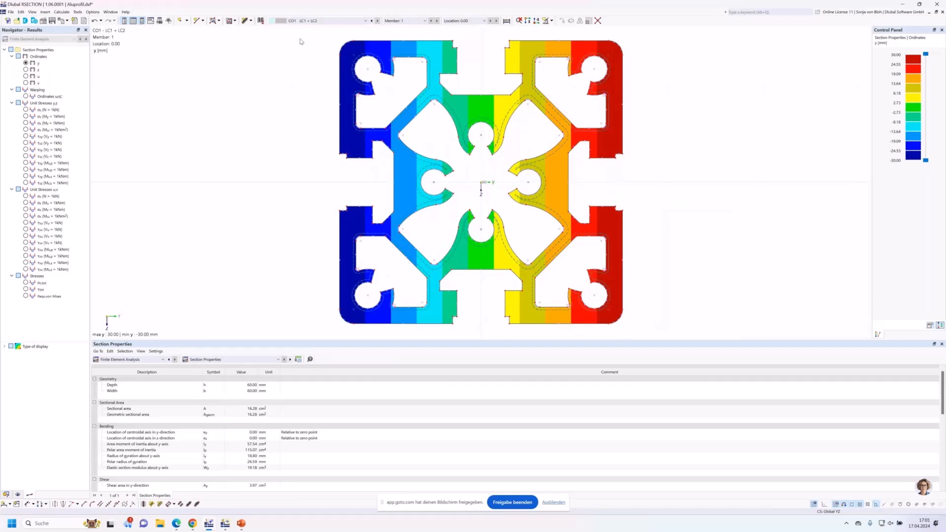
left_click(26, 296)
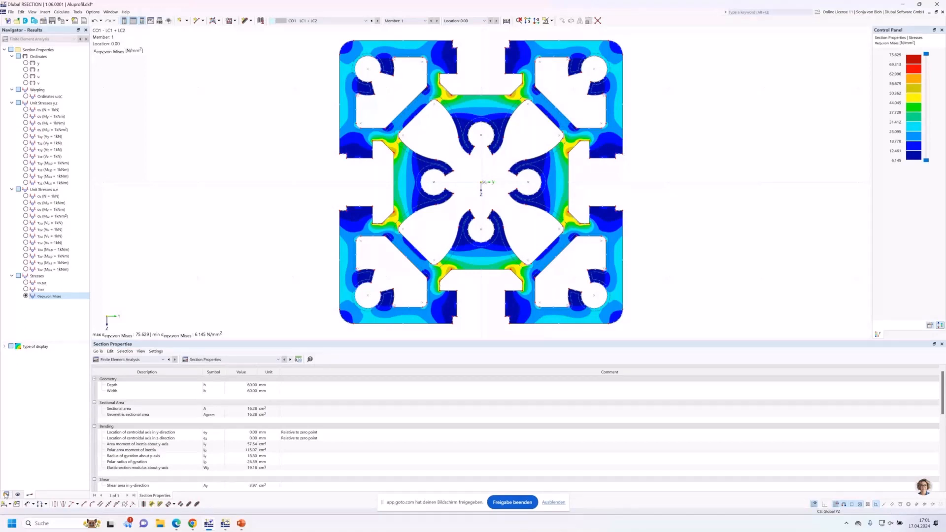
Step: Create a new printout report that excludes the unit normal and unit shear stresses, and return to the model
left_click(5, 495)
right_click(38, 244)
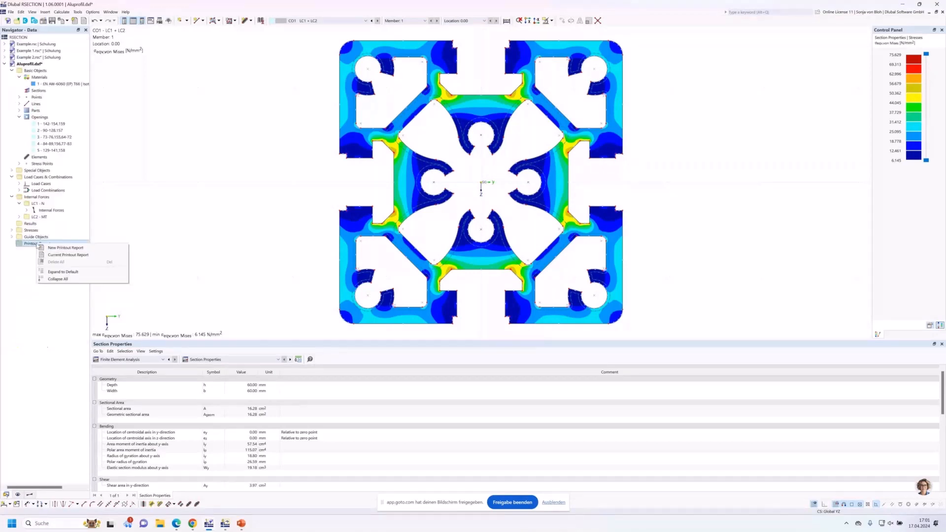
left_click(49, 249)
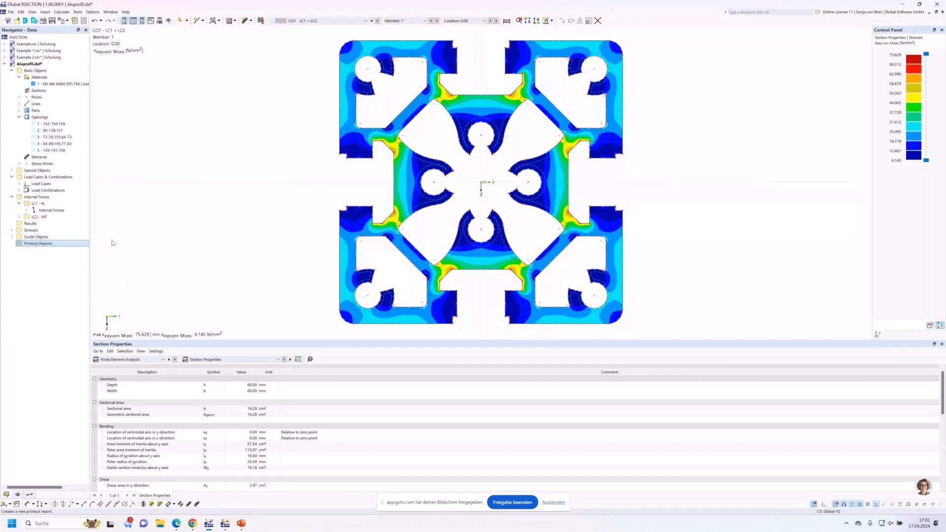
left_click(342, 271)
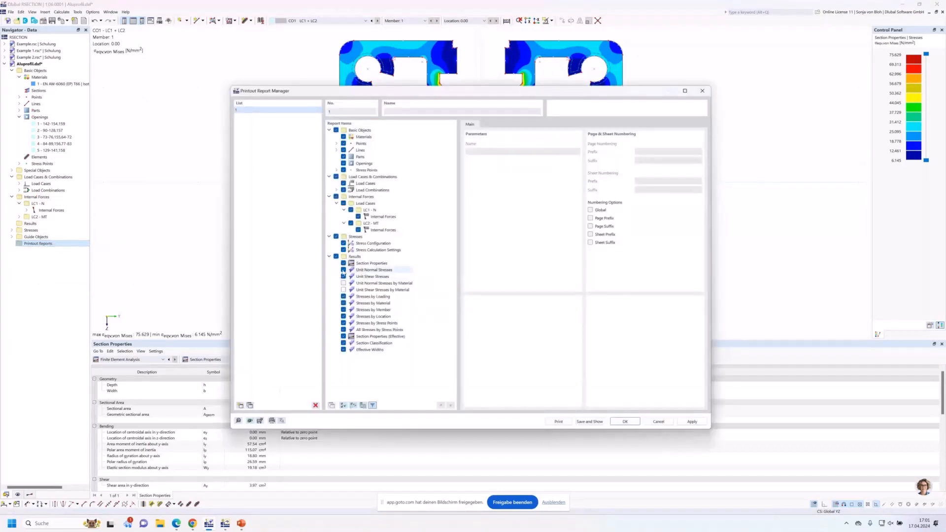
left_click(344, 270)
left_click(343, 276)
left_click(585, 423)
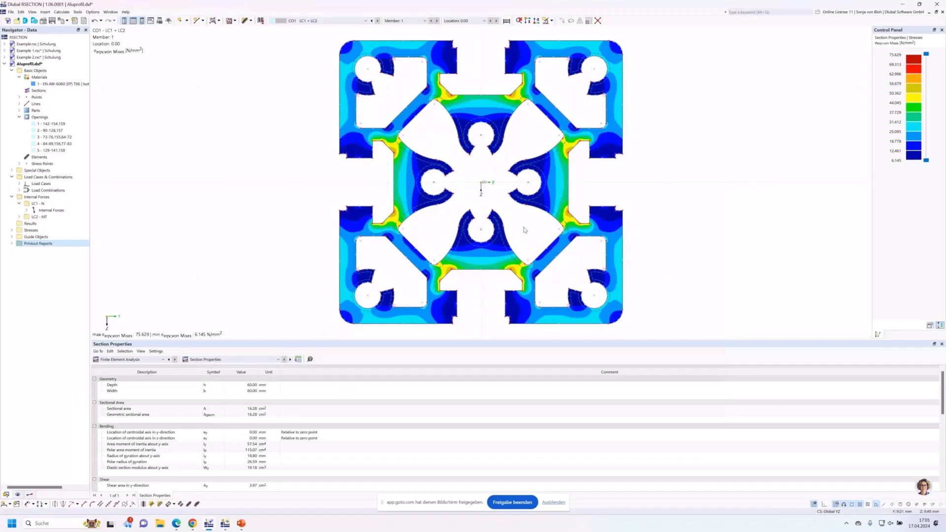
left_click(902, 5)
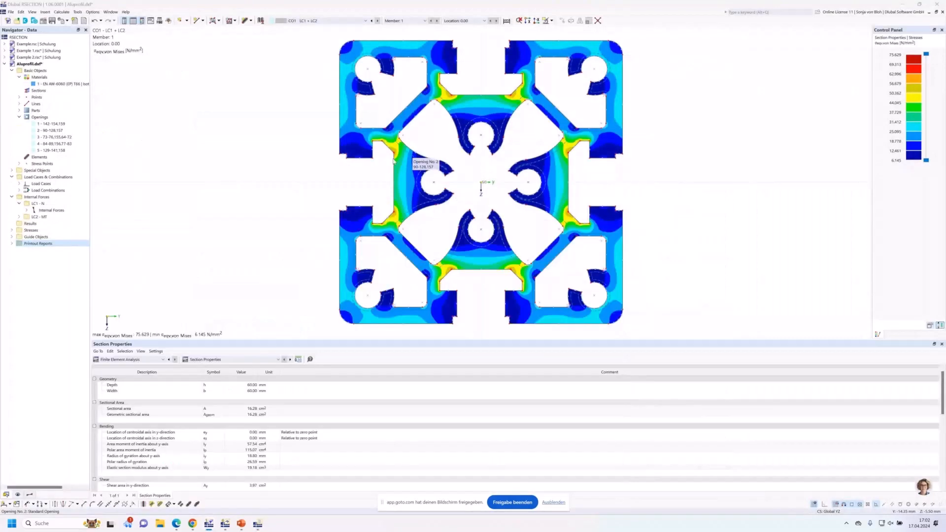
Step: Send the CO1 von Mises stress graphic to the printout report and show its page there
left_click(66, 21)
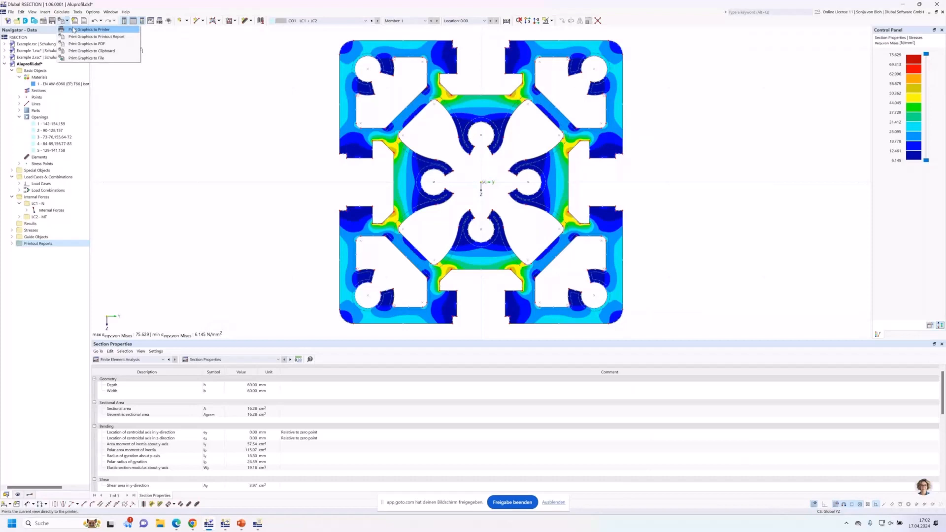
left_click(75, 37)
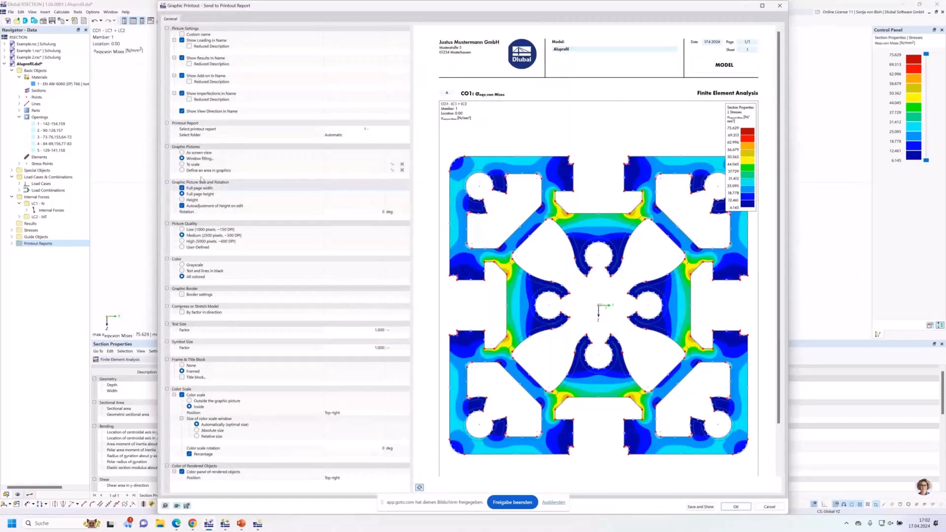
left_click(699, 507)
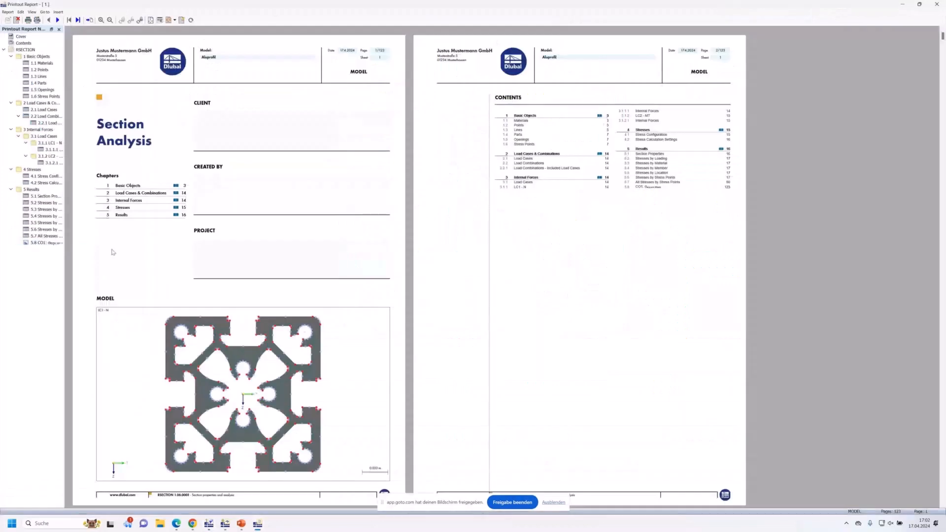
left_click(49, 243)
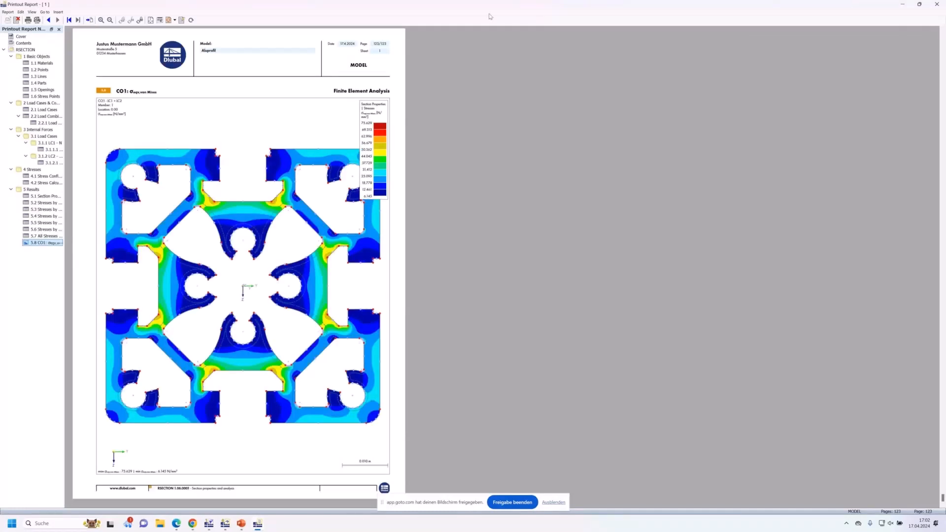
Step: Close the printout report and create a new model named Example 4 with the Finite Element Analysis method
left_click(938, 6)
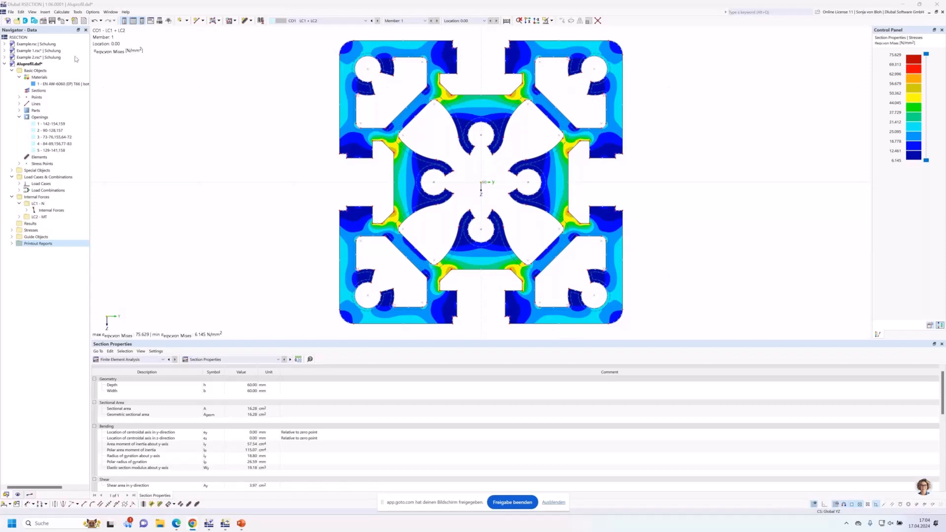
left_click(7, 21)
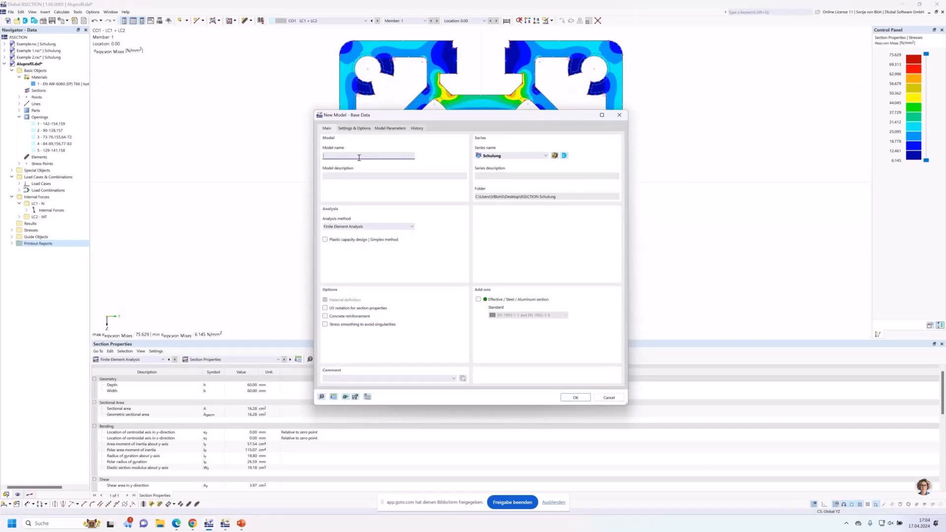
type("Example 4")
left_click(575, 397)
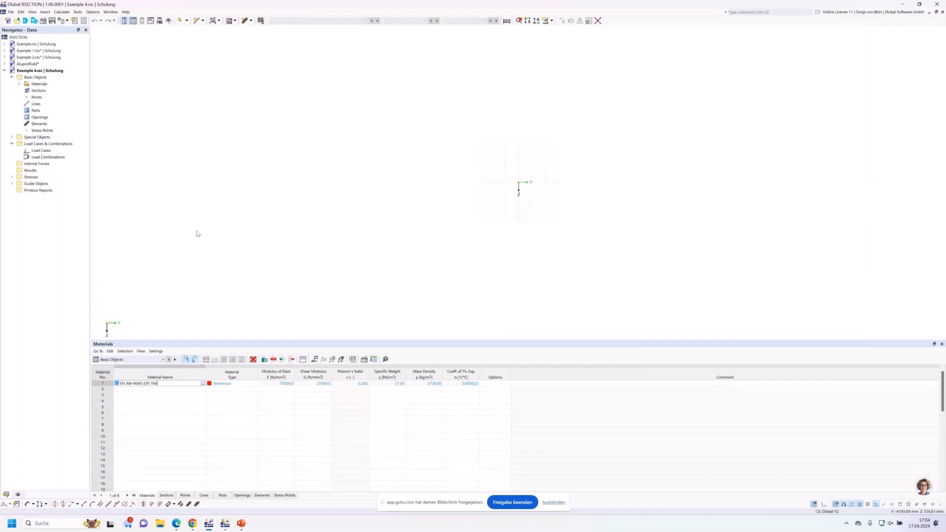
Step: Replace material 1 with steel S235 according to EN 1993-1-1:2005-05 from the material library
left_click(19, 84)
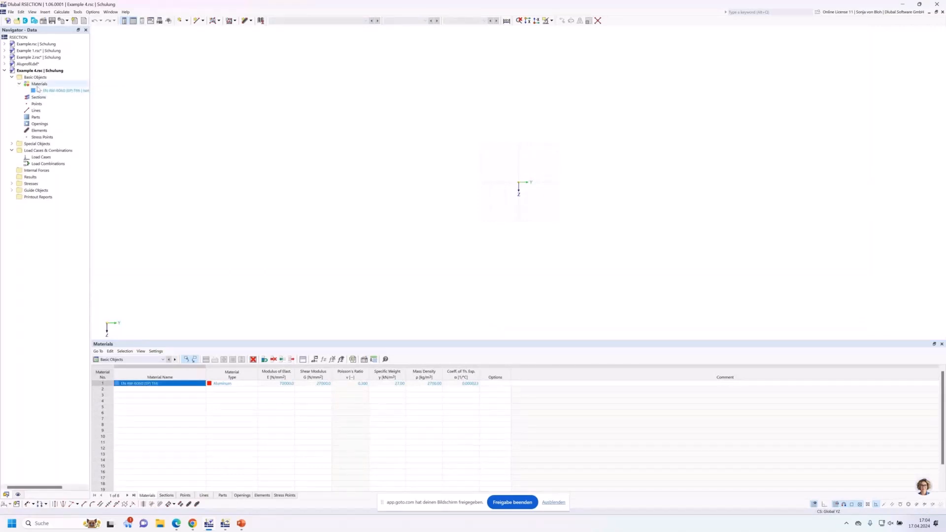
double_click(39, 90)
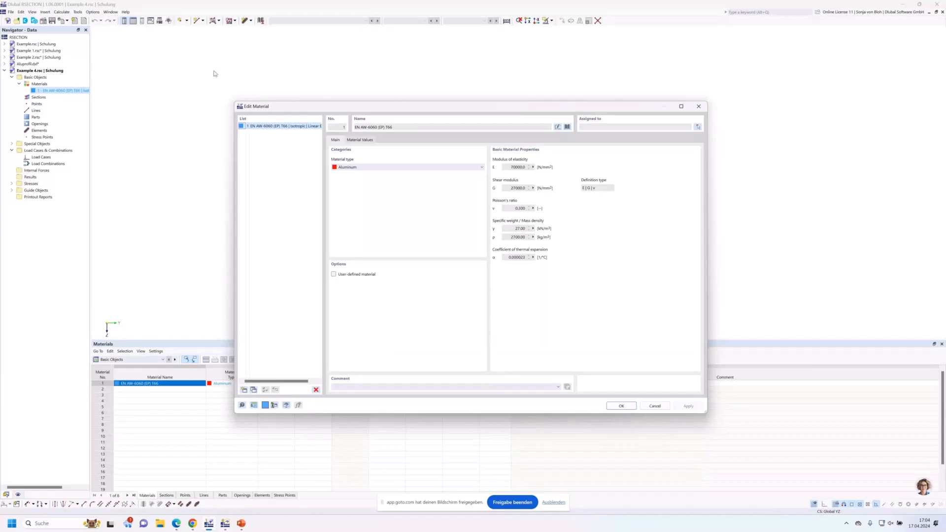
left_click(568, 127)
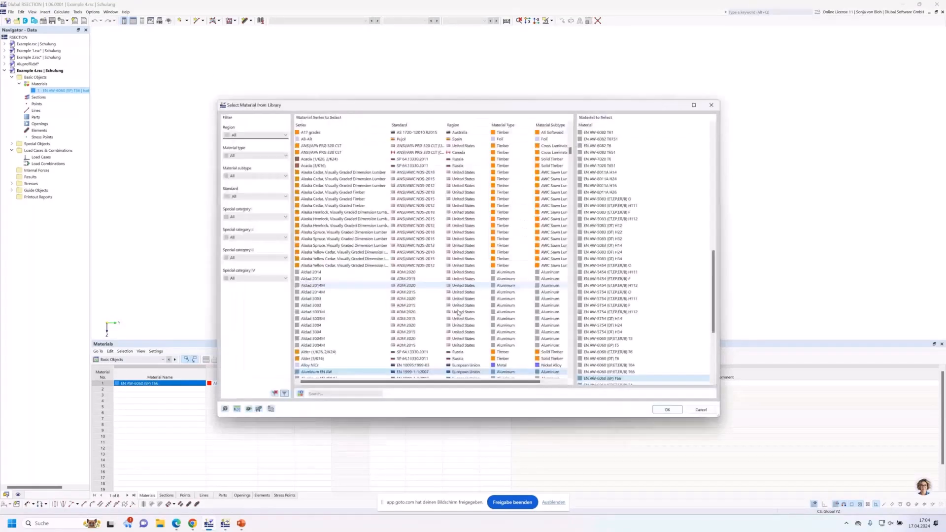
left_click(320, 392)
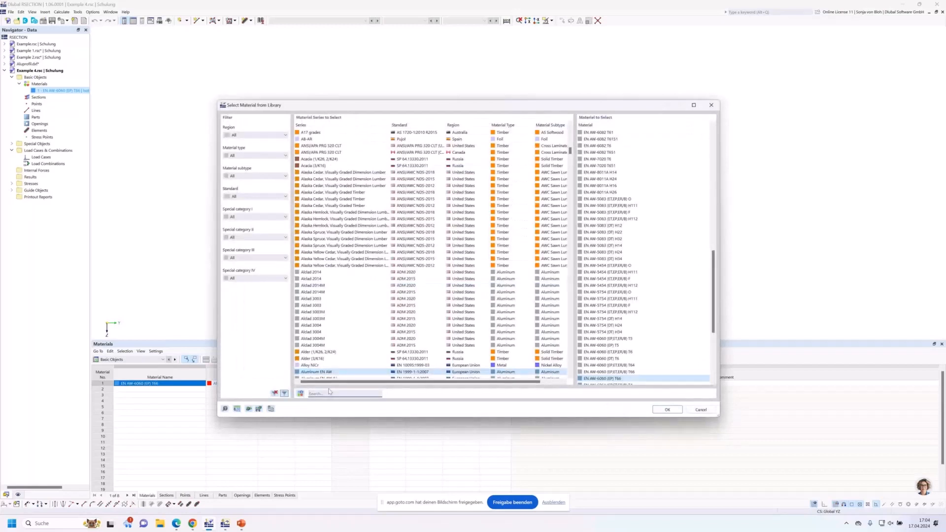
type("s235")
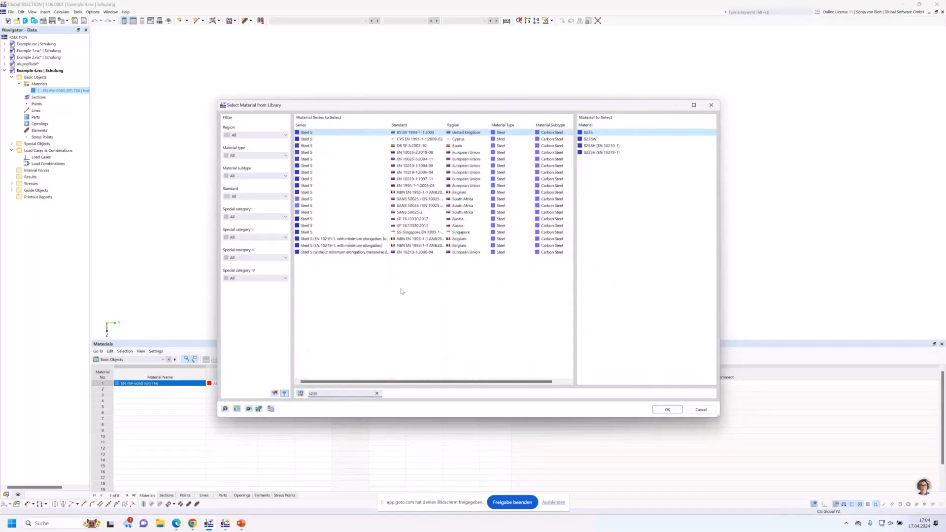
left_click(433, 186)
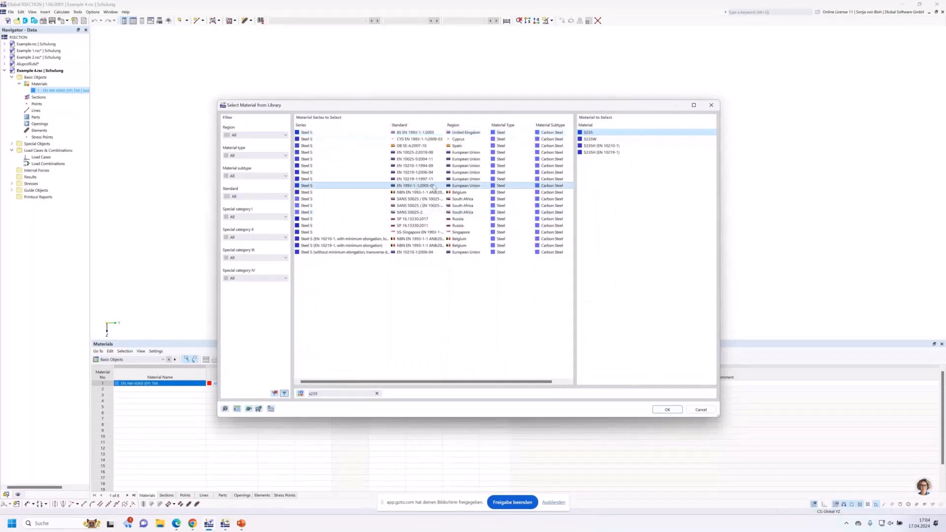
left_click(668, 410)
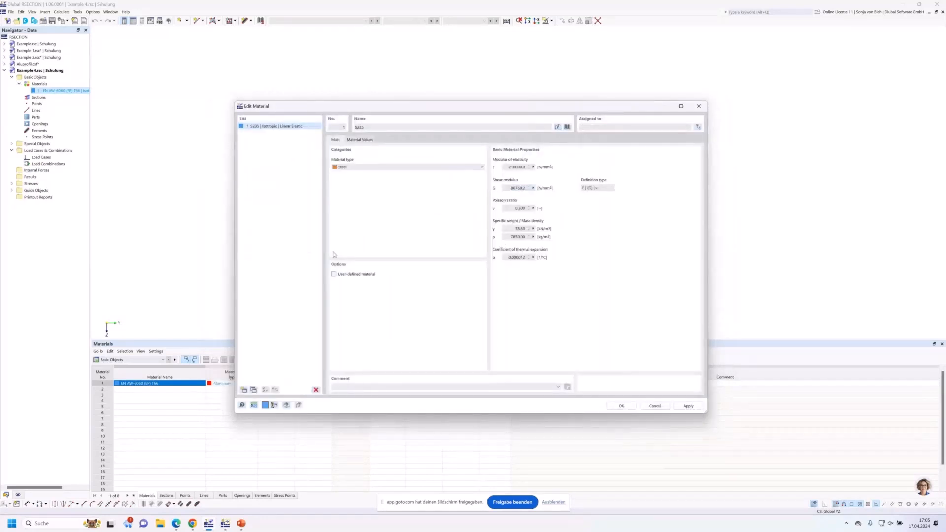
Step: Add fiber concrete C40/50 L1/L2 according to EN 1992-1-1:2004/A1:2014 as the second material and save both materials
left_click(243, 390)
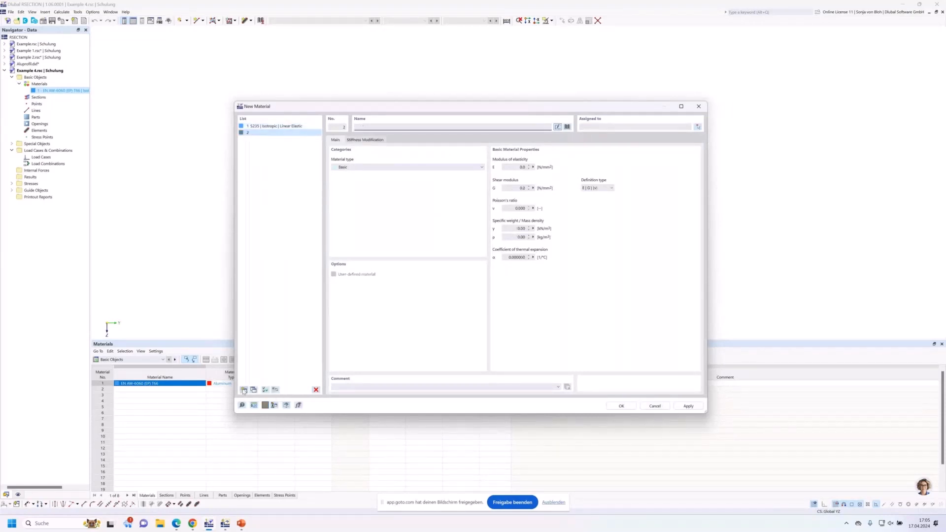
left_click(567, 127)
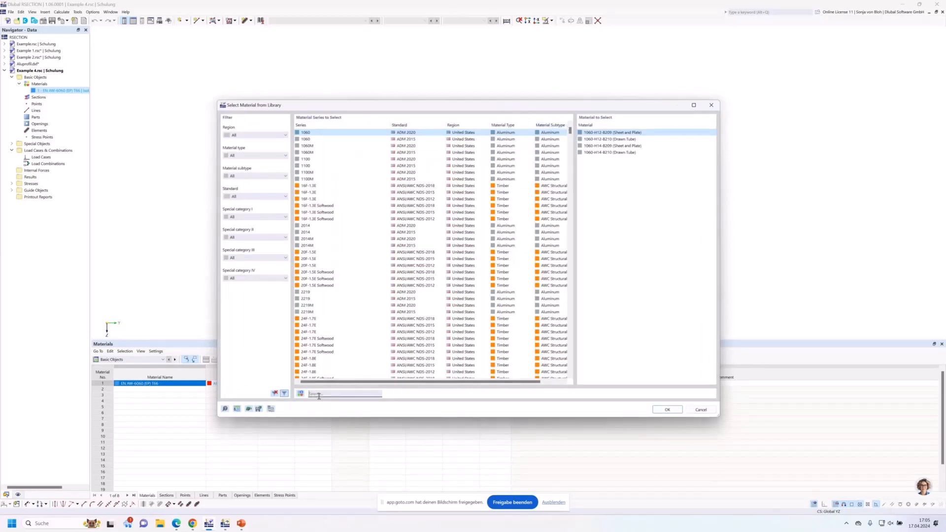
type("C4")
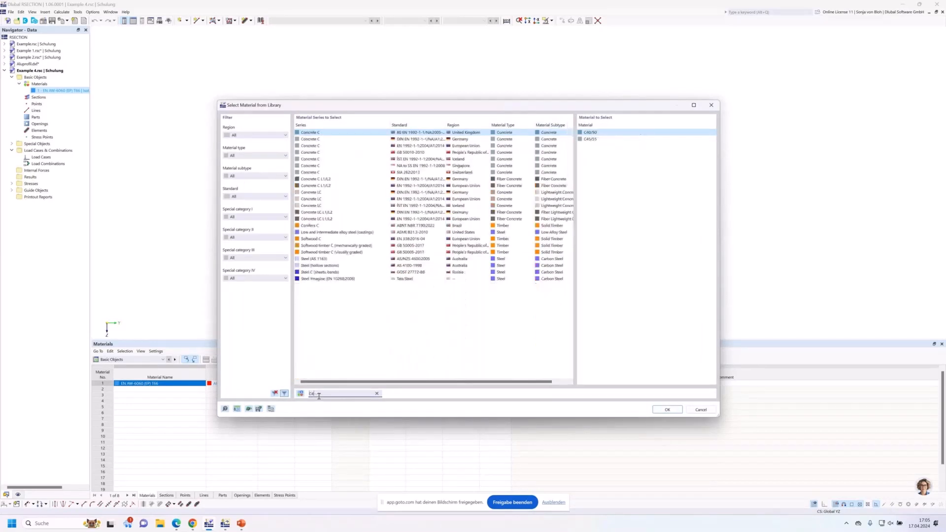
type("0")
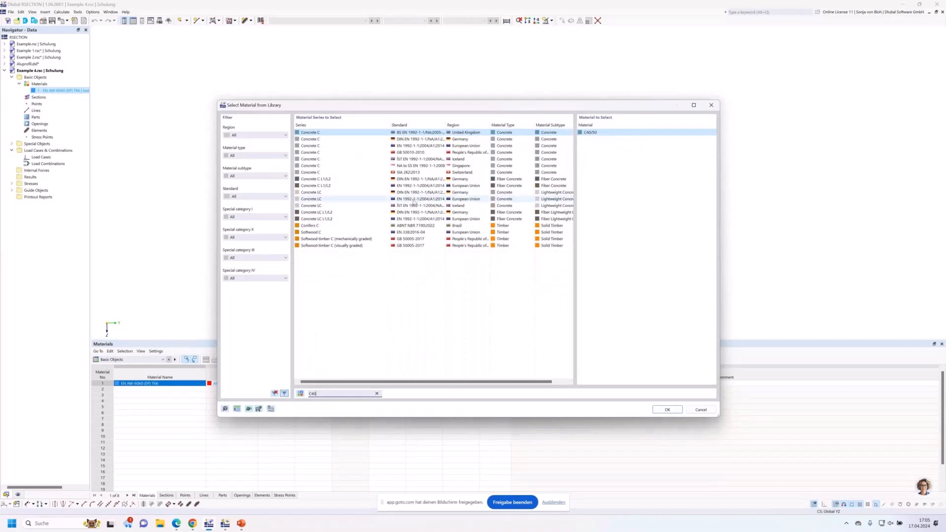
left_click(419, 186)
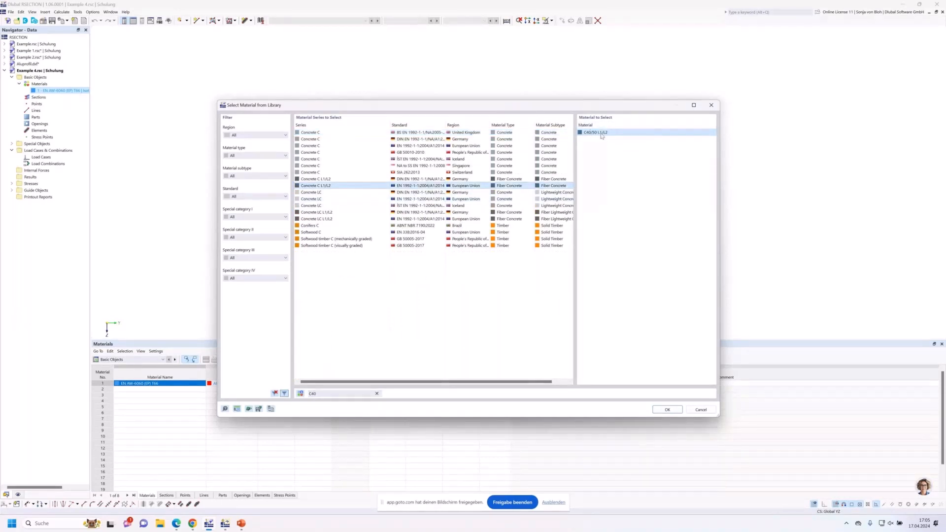
left_click(667, 409)
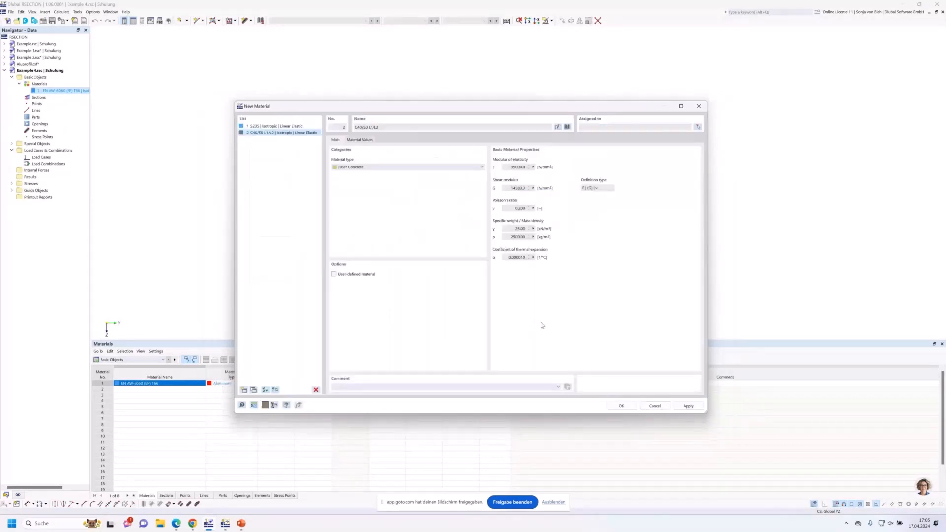
key("Return")
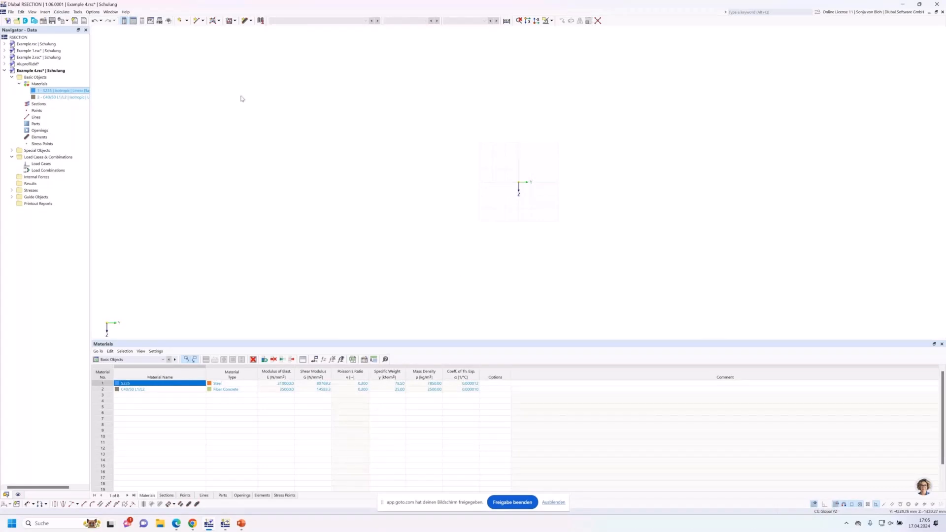
Step: Draw a rectangular part in C40/50 L1/L2, about 1000 mm wide and 200 mm high, with its lower edge centered on the origin
left_click(219, 21)
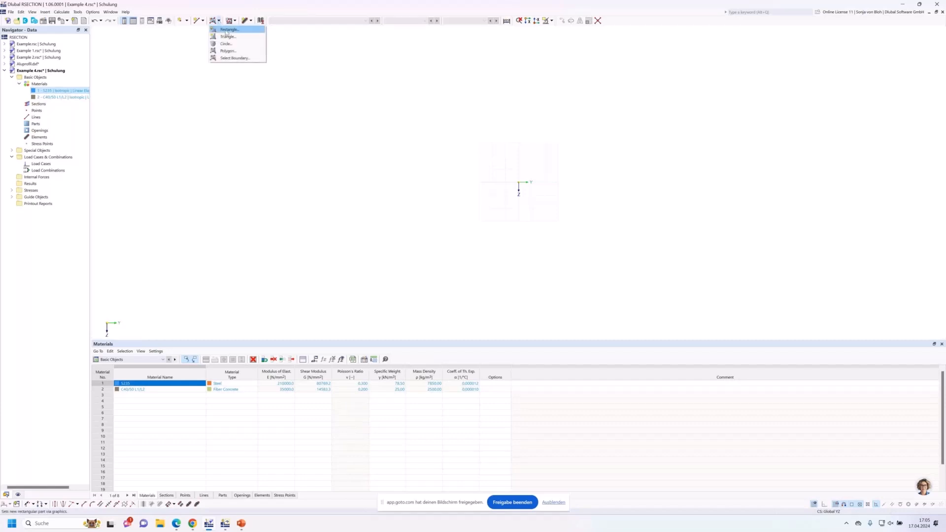
left_click(226, 30)
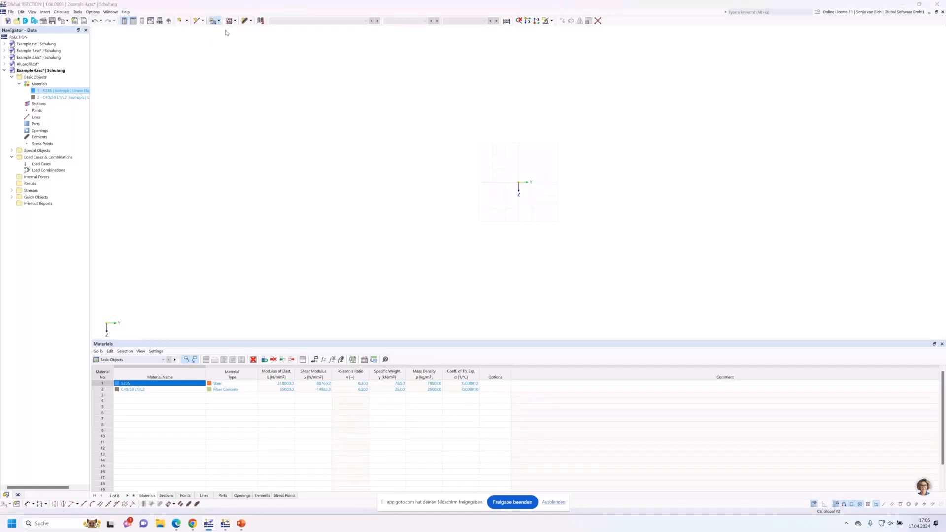
left_click(314, 190)
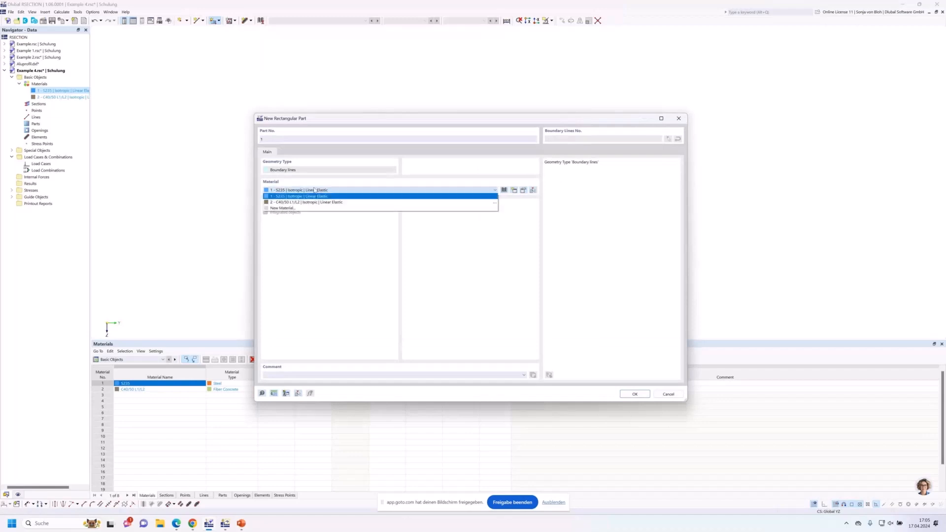
left_click(307, 201)
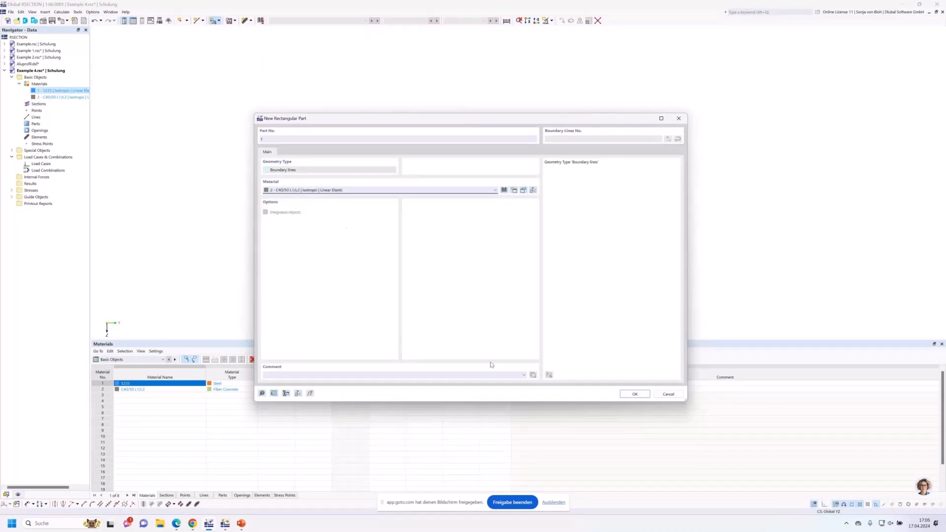
left_click(625, 394)
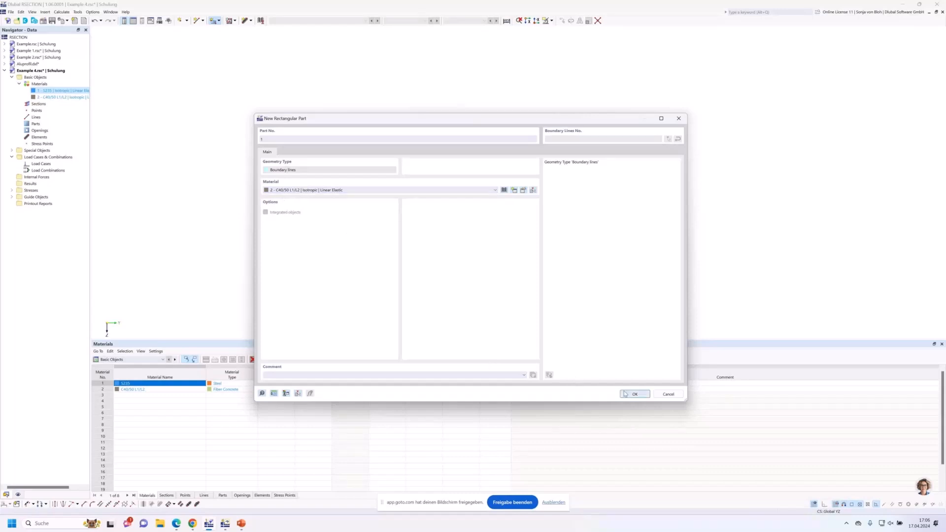
middle_click_drag(506, 204, 516, 274)
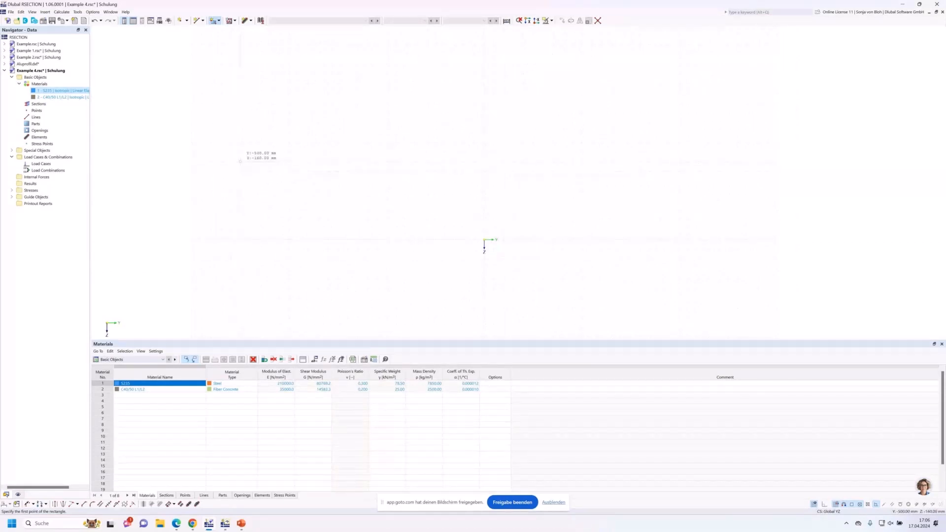
left_click(241, 142)
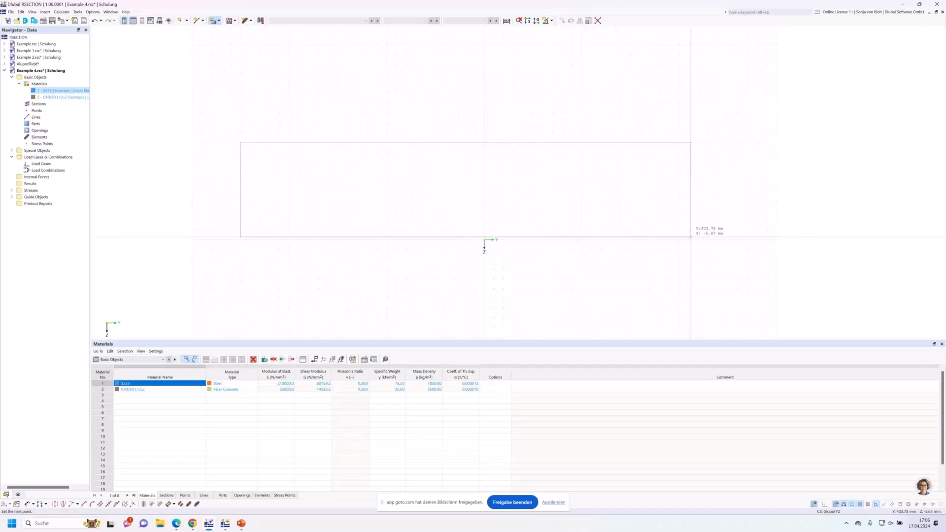
left_click(727, 240)
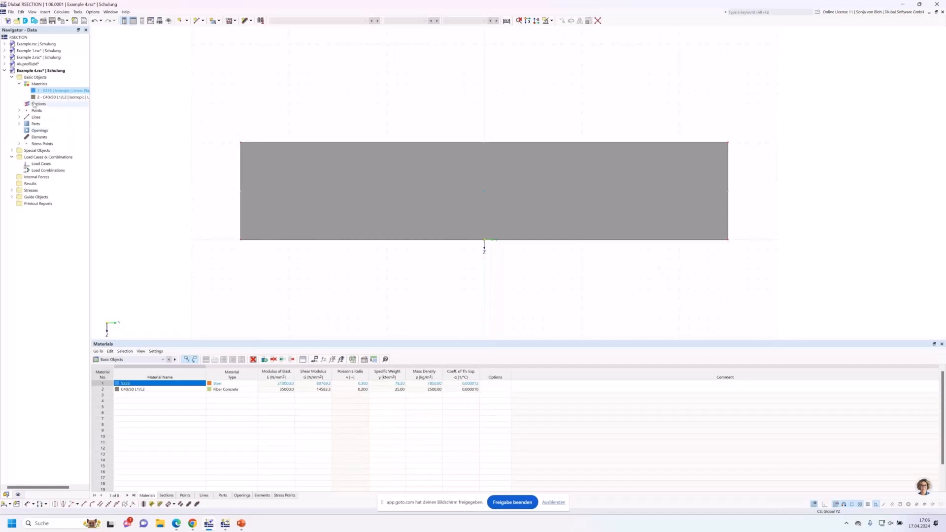
Step: Create a new section using the standardized HEB 400 profile from DIN 1025-2:1995-11 (Ferona) in S235
right_click(43, 105)
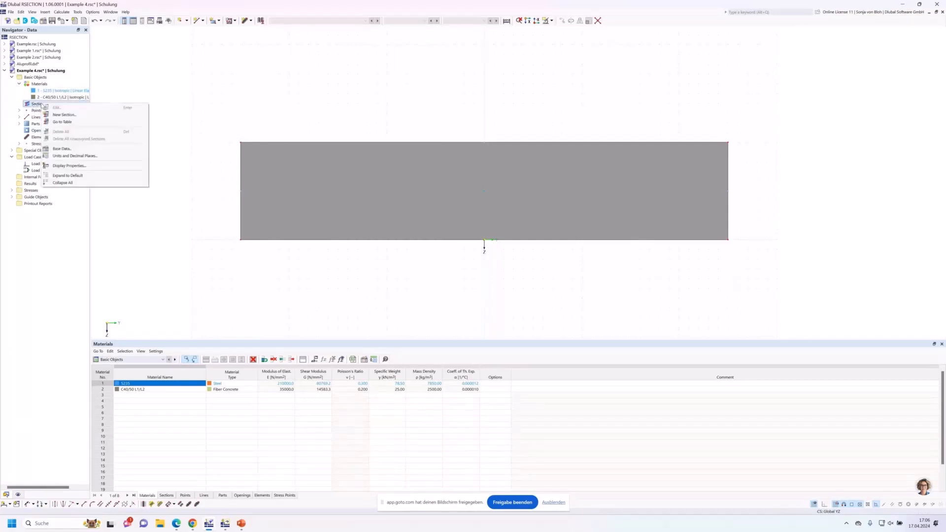
left_click(63, 115)
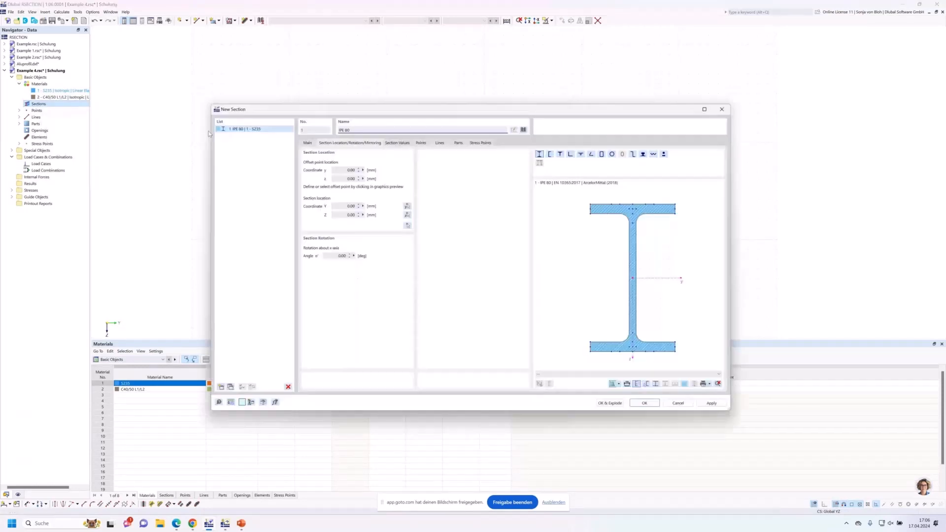
left_click(540, 154)
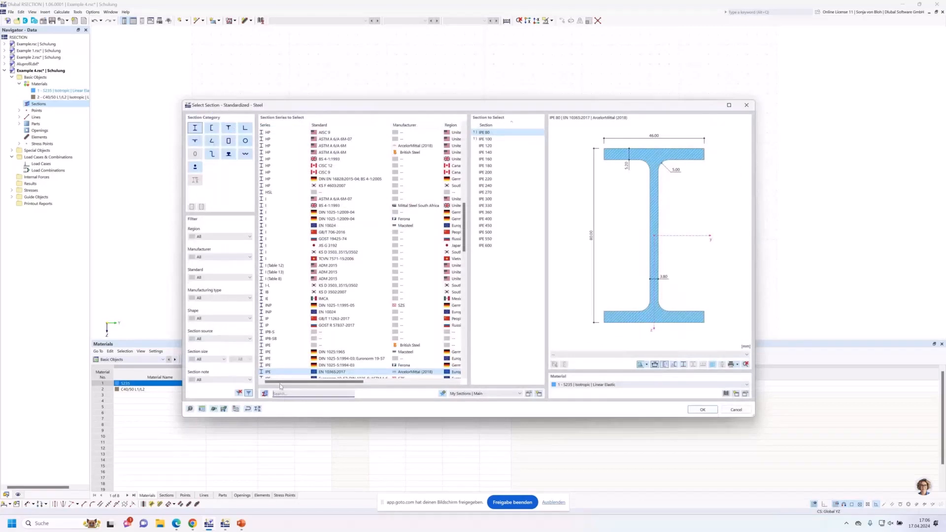
left_click(281, 394)
type("HEB 4")
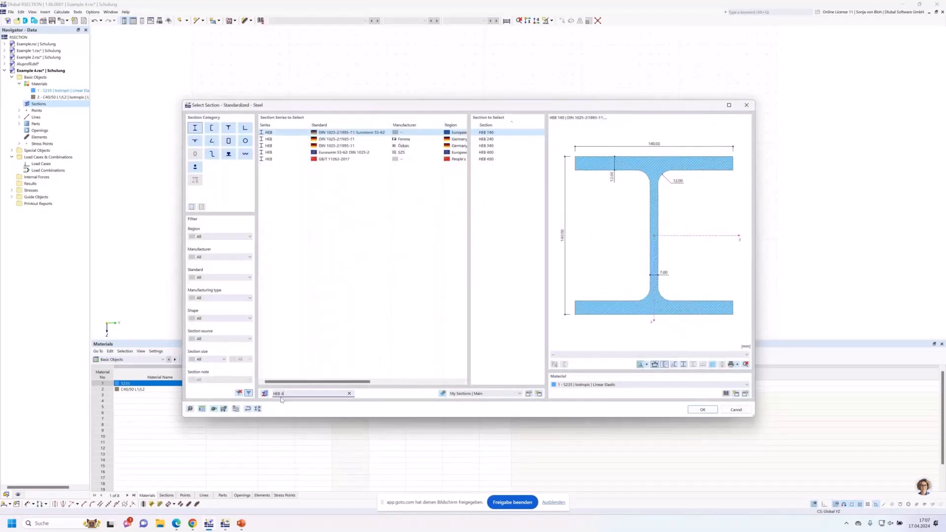
type("00")
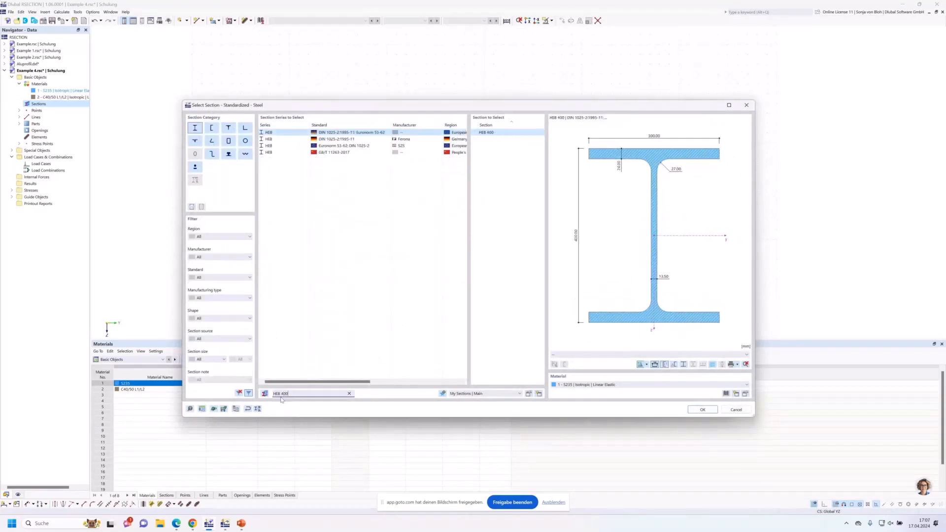
left_click(418, 139)
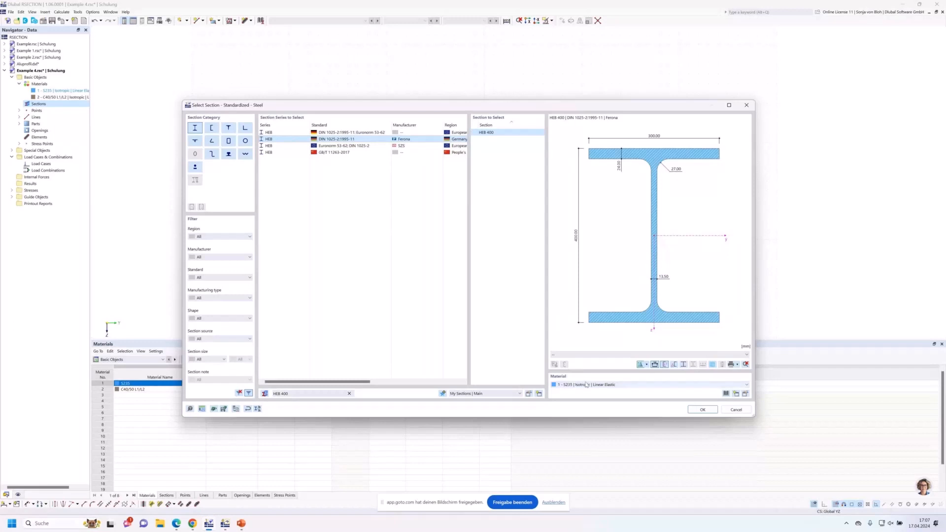
left_click(698, 410)
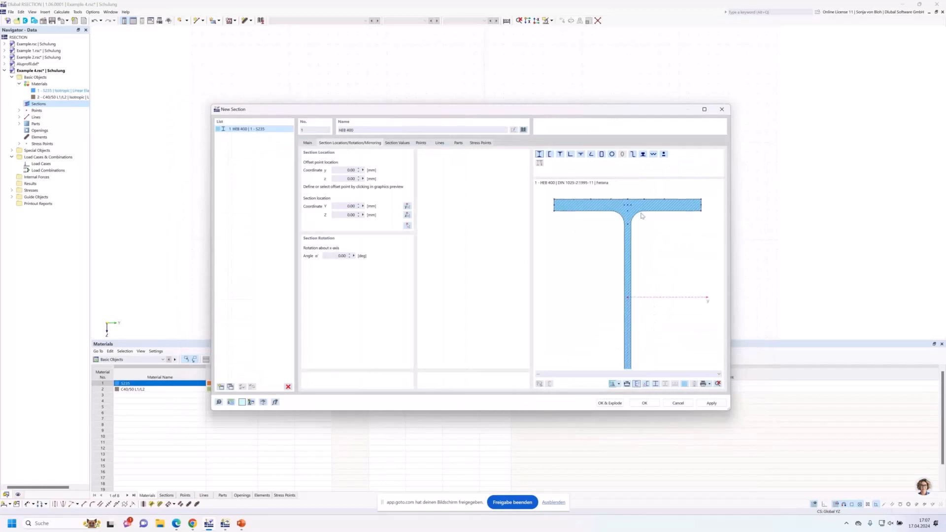
Step: Position the HEB 400 section with the middle of its top flange's upper edge at the origin beneath the concrete slab, and save it
scroll(641, 216, "up", 2)
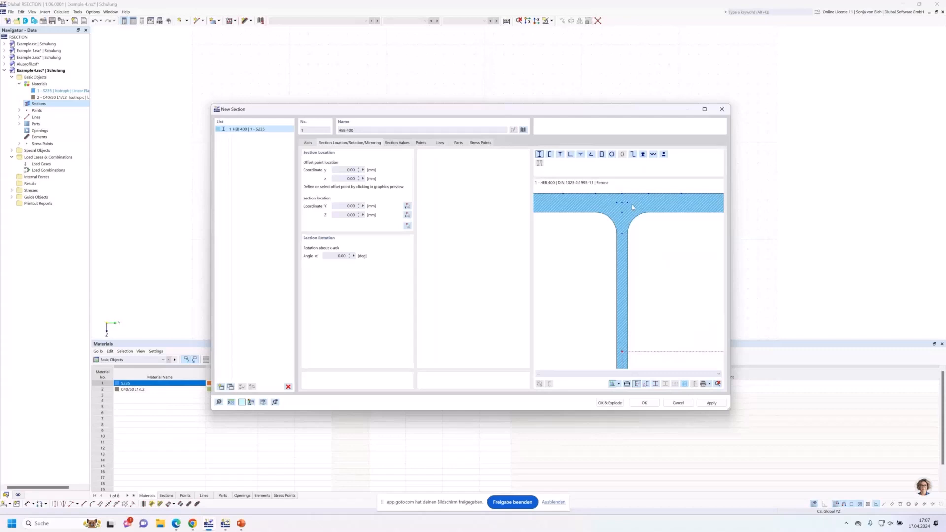
left_click(622, 193)
left_click(407, 225)
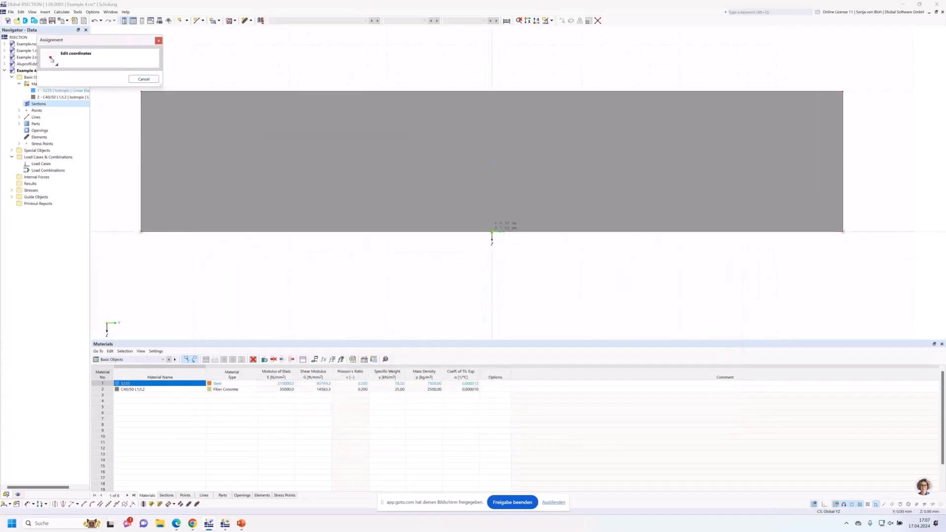
left_click(492, 231)
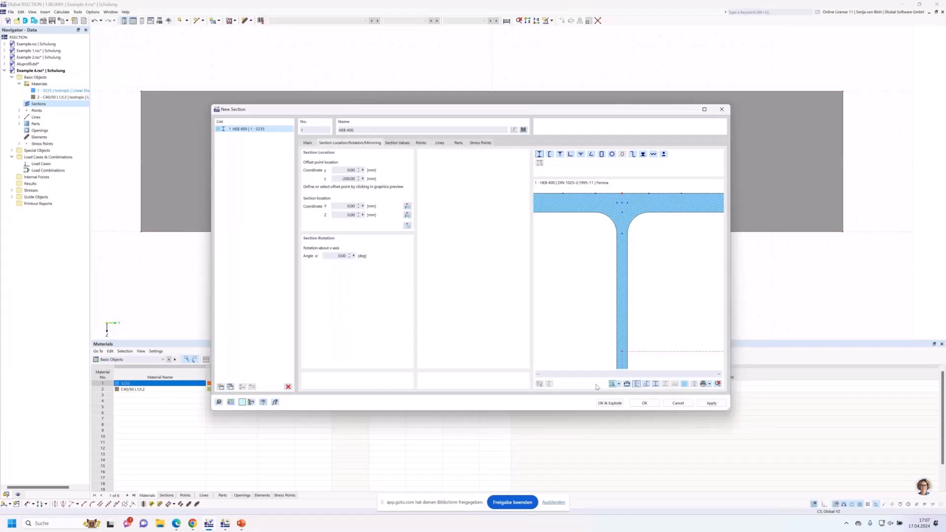
left_click(645, 404)
scroll(452, 173, "down", 2)
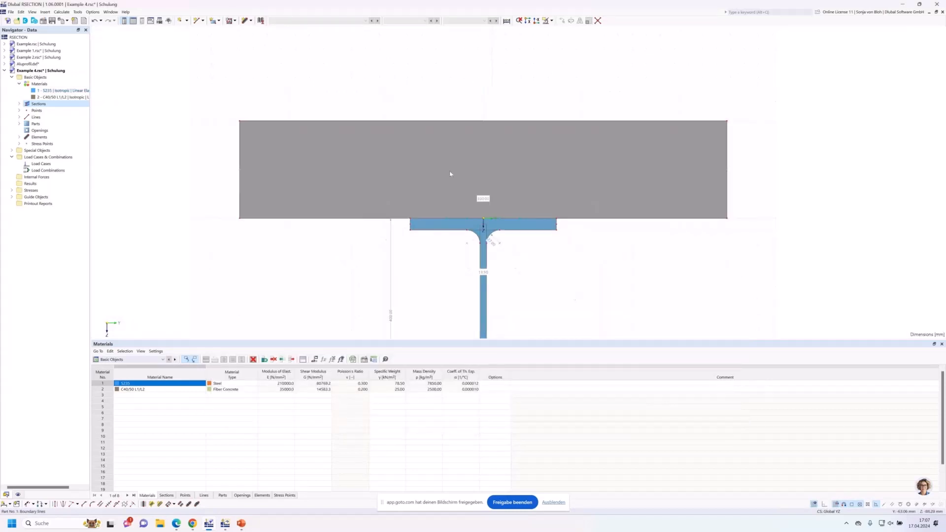
scroll(451, 173, "down", 4)
middle_click_drag(424, 212, 379, 173)
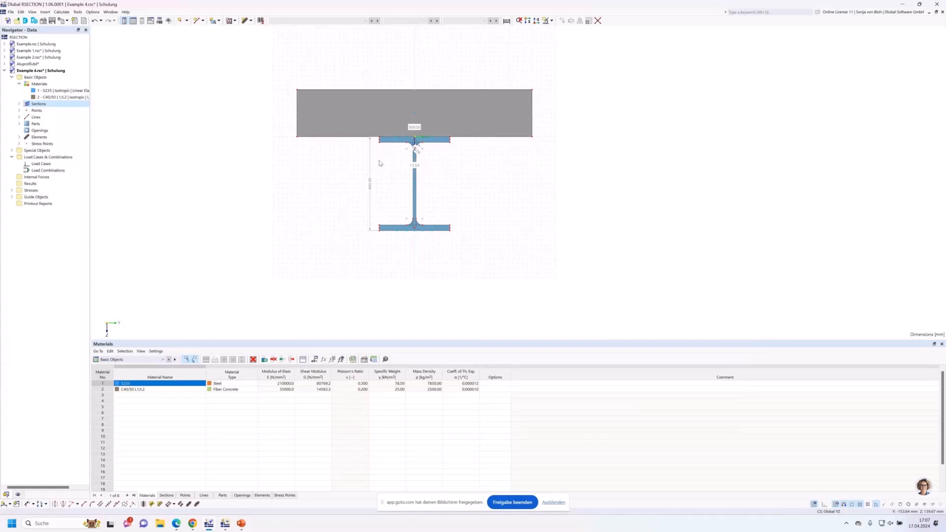
Step: Create load case LC1 named M with the Permanent action category
left_click(41, 164)
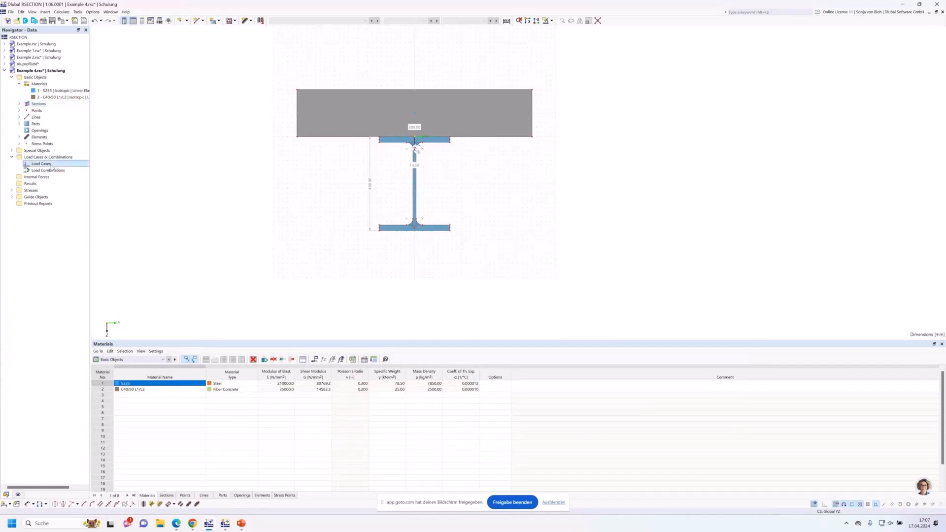
right_click(49, 164)
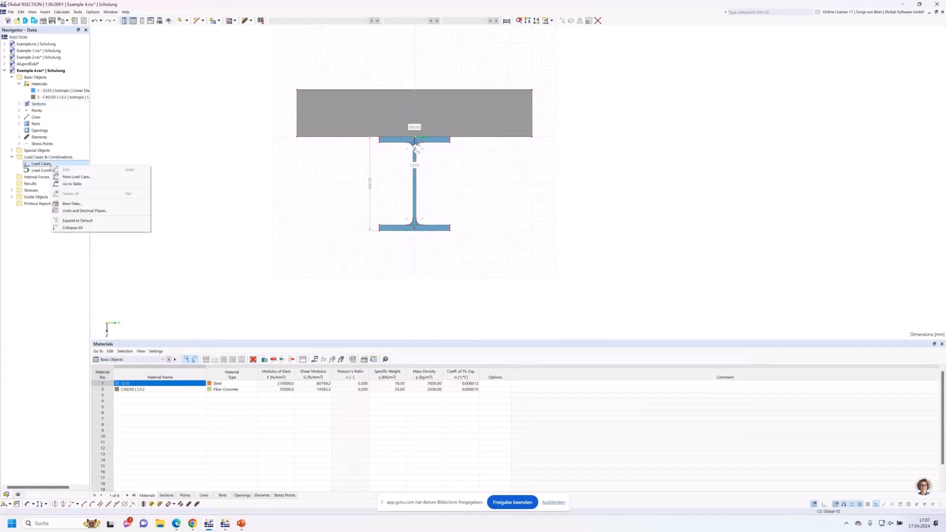
left_click(82, 178)
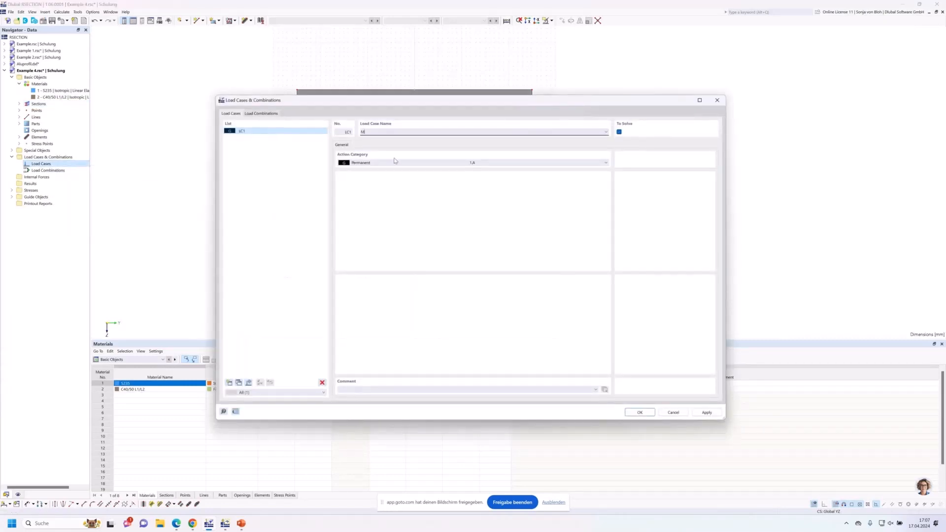
left_click(646, 414)
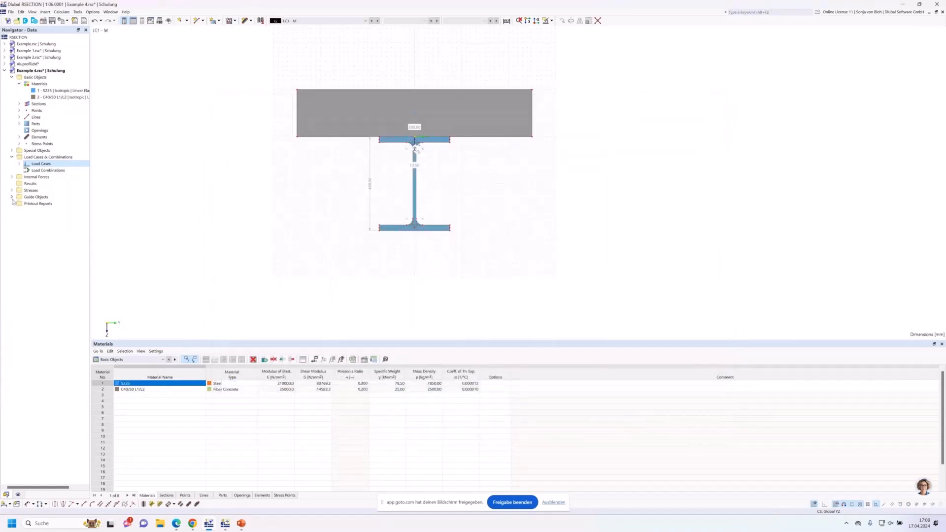
Step: Define internal forces for load case LC1 with a bending moment My of 100 kNm at location x = 0
left_click(12, 177)
left_click(19, 183)
left_click(57, 191)
double_click(57, 190)
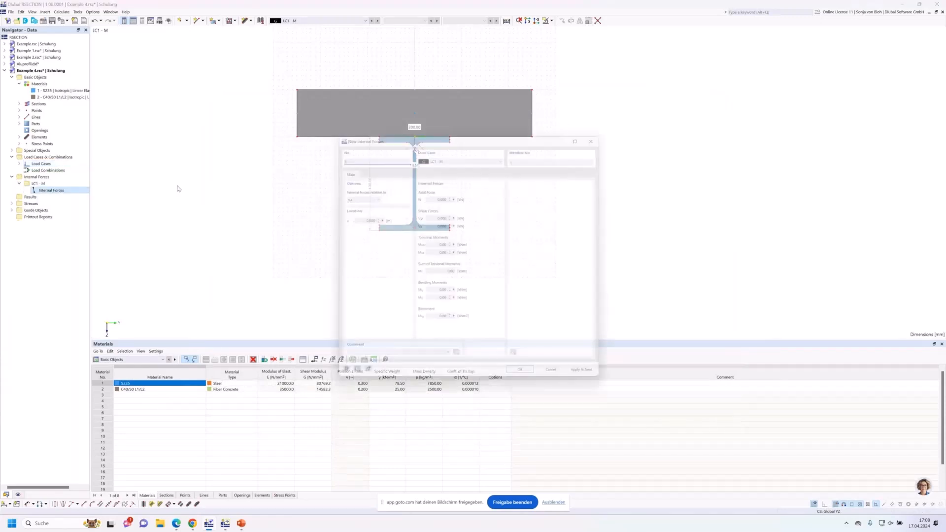
left_click(443, 293)
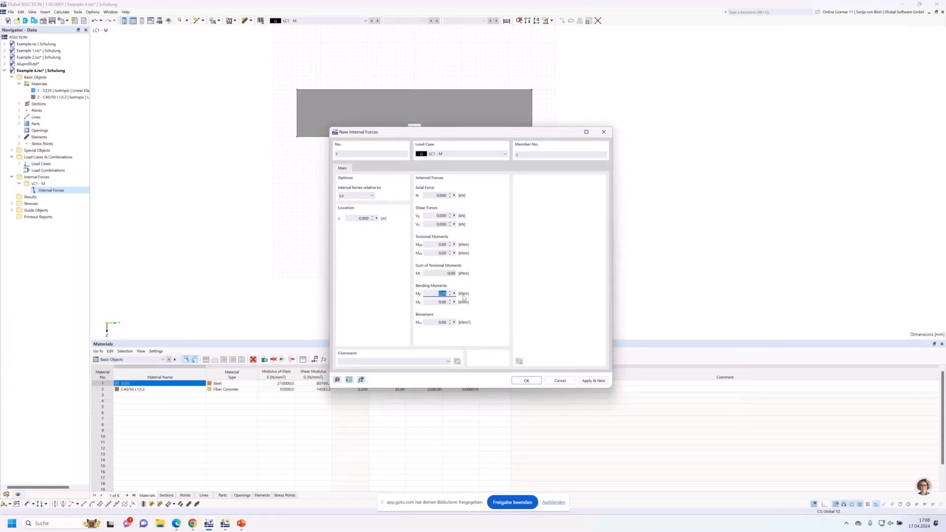
type("100")
left_click(527, 380)
Step: Calculate the composite section, display its equivalent von Mises stresses and save the model
left_click(75, 21)
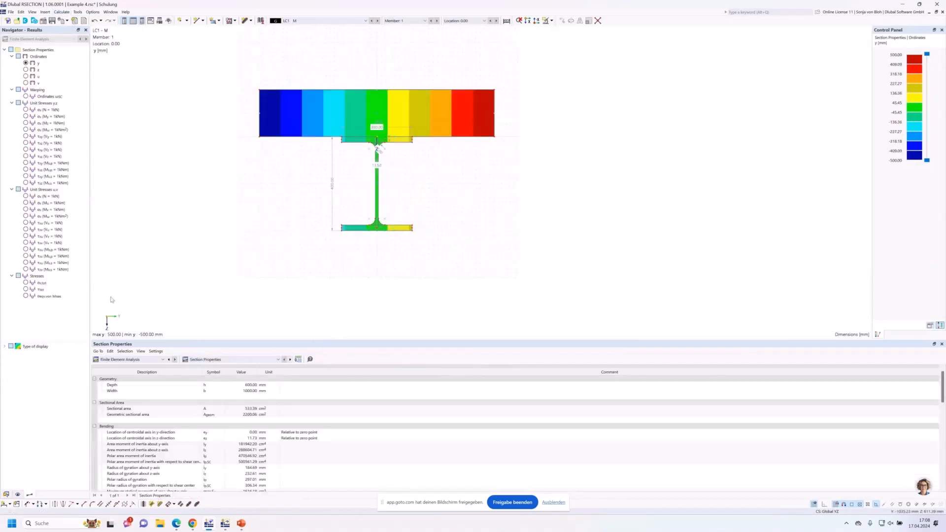
left_click(49, 296)
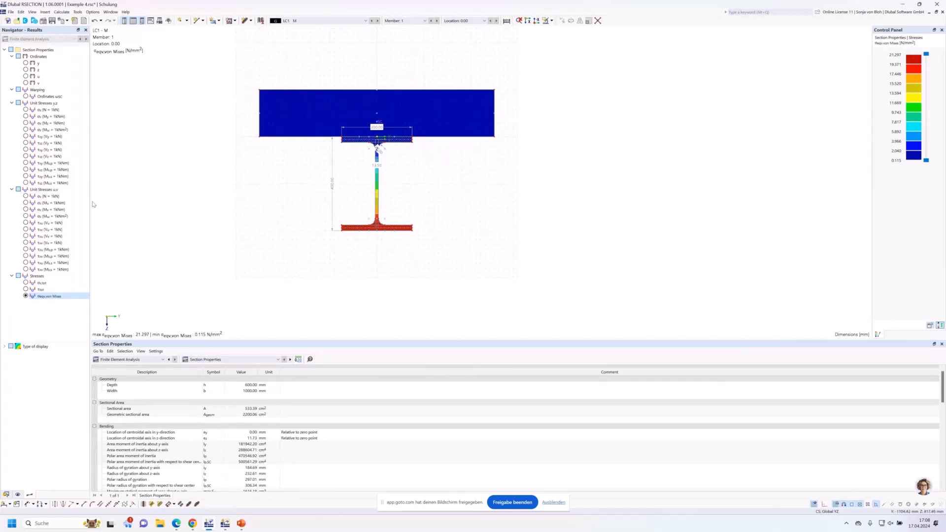
left_click(53, 22)
Step: Switch to RFEM and start a new section that takes its geometry from an RSECTION model
left_click(226, 523)
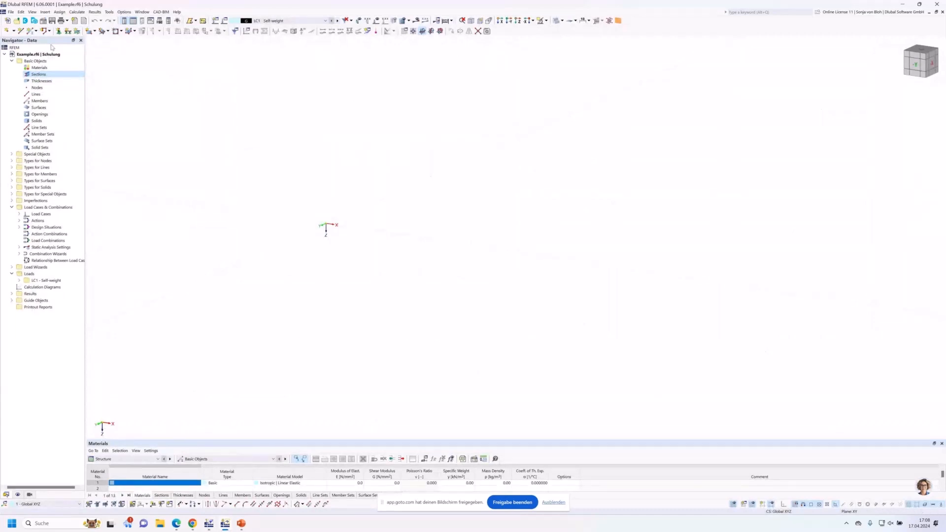
right_click(40, 77)
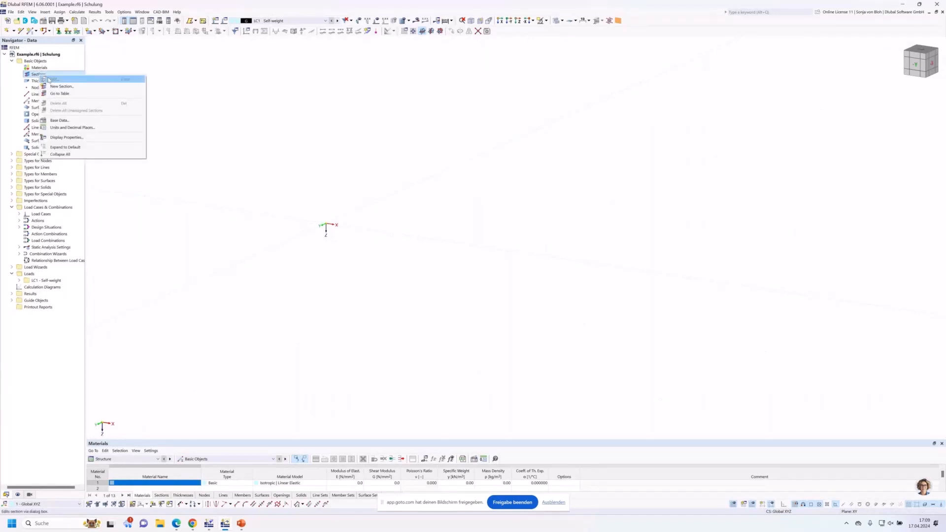
left_click(57, 88)
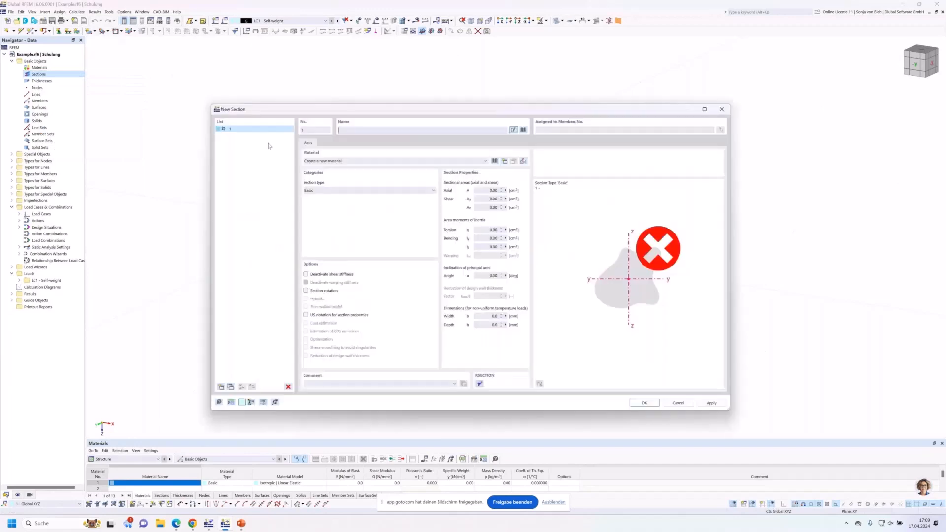
left_click(524, 129)
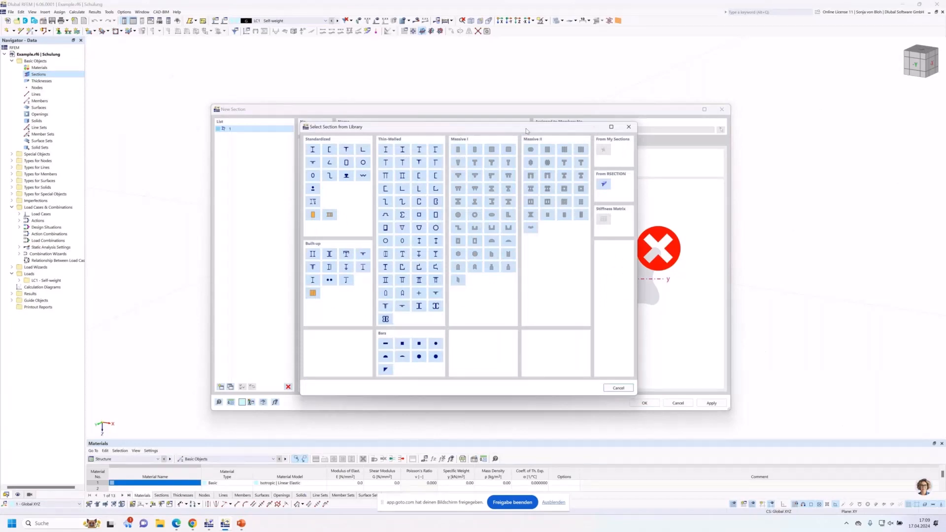
left_click(604, 185)
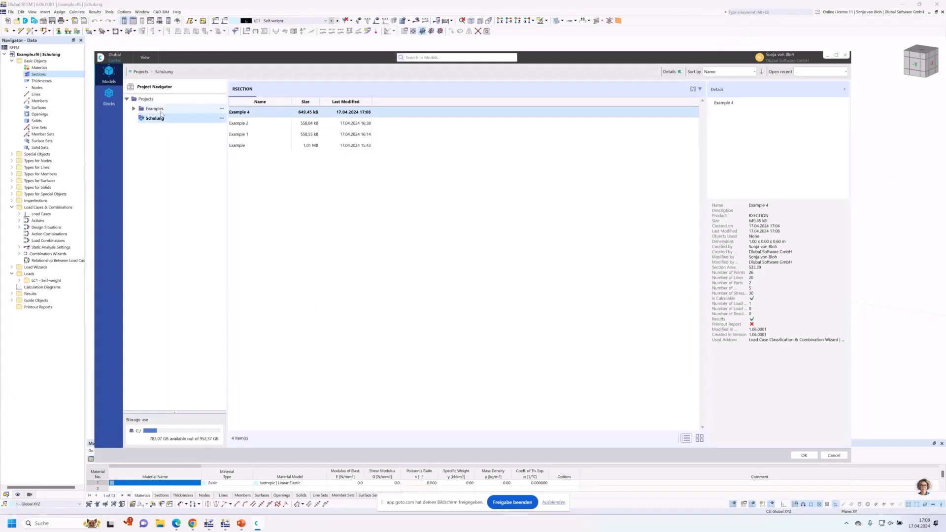
left_click(151, 100)
right_click(152, 101)
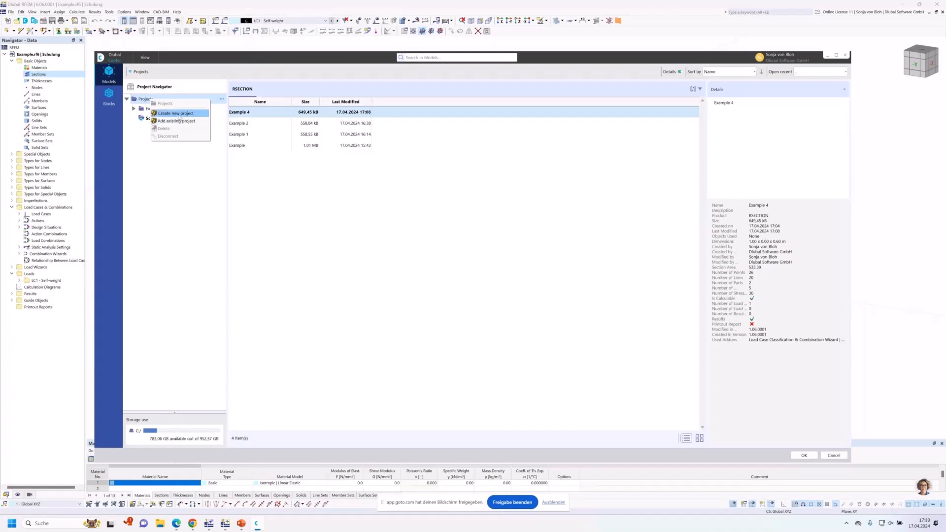
left_click(197, 78)
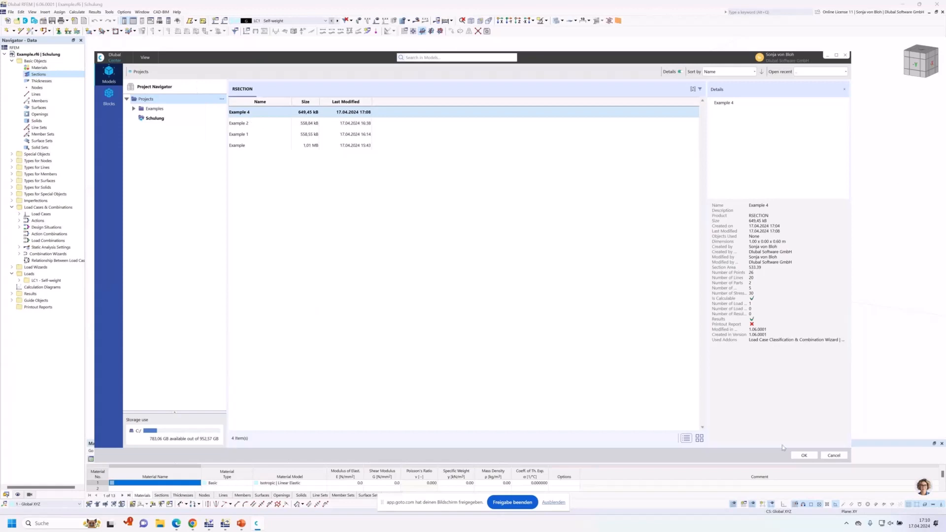
Step: Import the RSECTION model Example 4 as section 1, check the material assignment of its hybrid parts and save the section
left_click(794, 454)
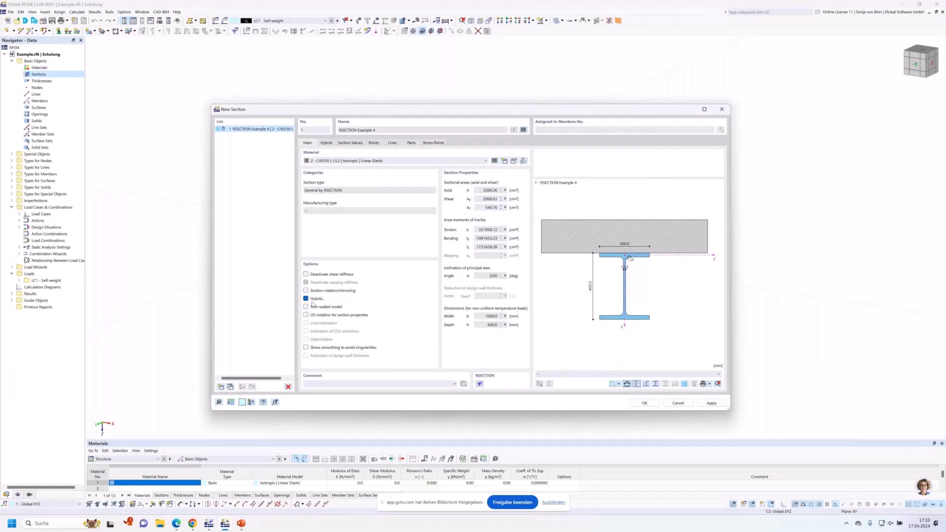
left_click(327, 143)
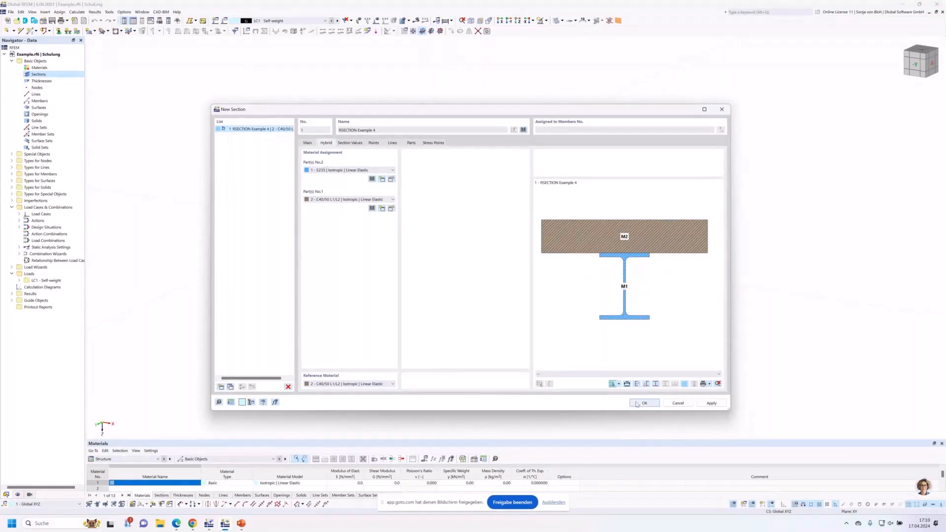
left_click(644, 403)
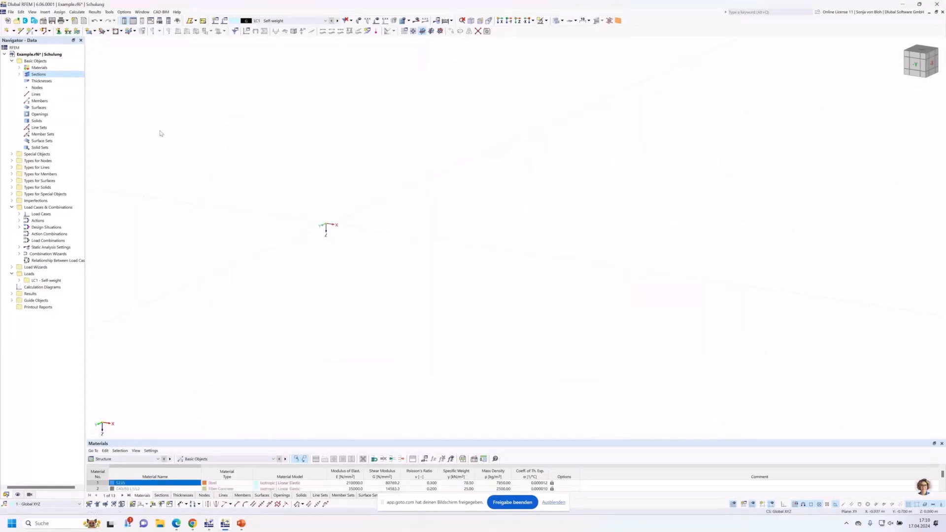
left_click(19, 73)
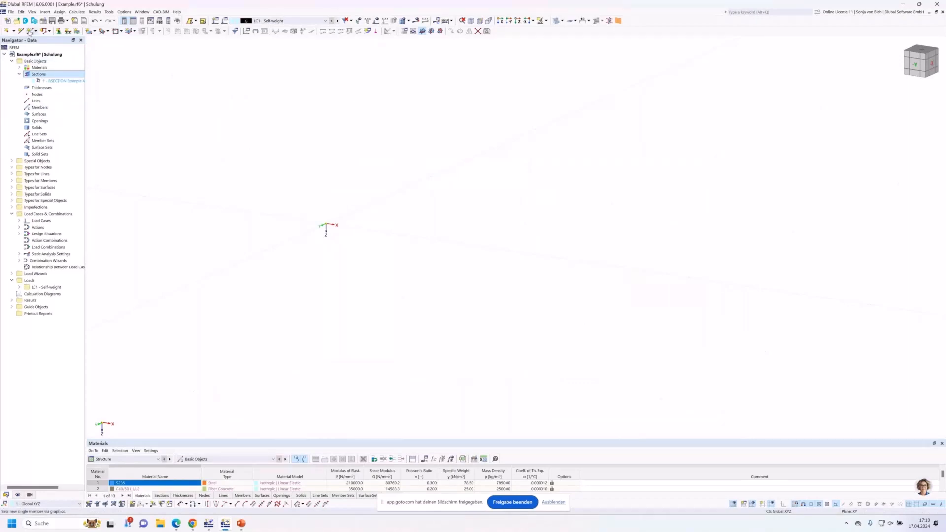
Step: Draw a single beam member with the uniform section RSECTION Example 4, starting at the origin
left_click(30, 32)
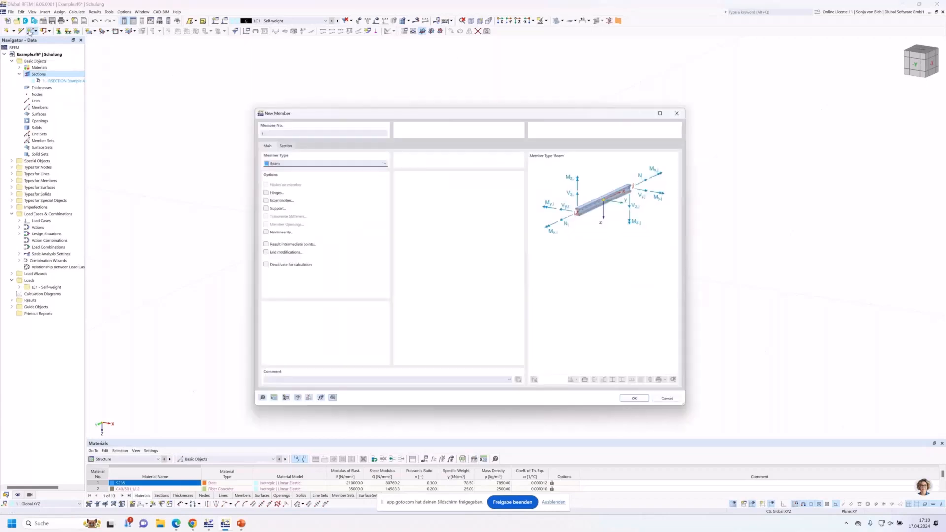
left_click(280, 142)
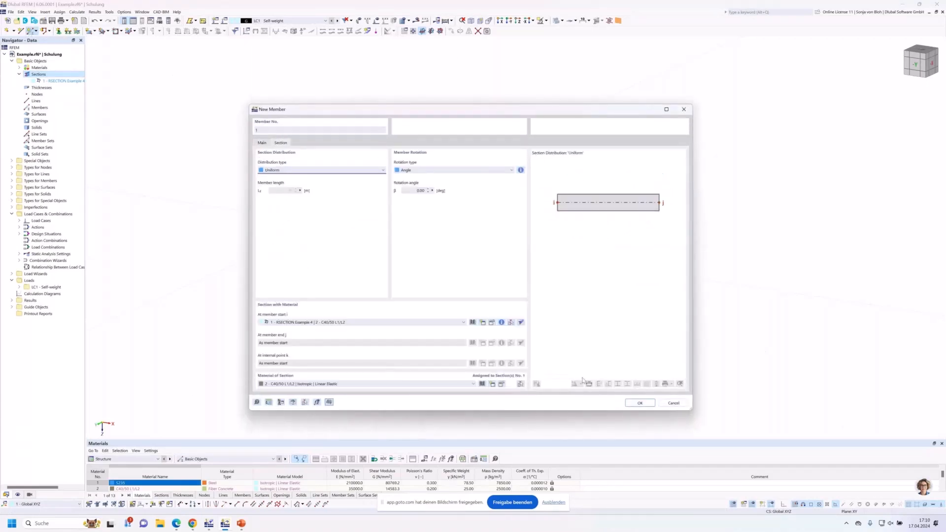
left_click(639, 403)
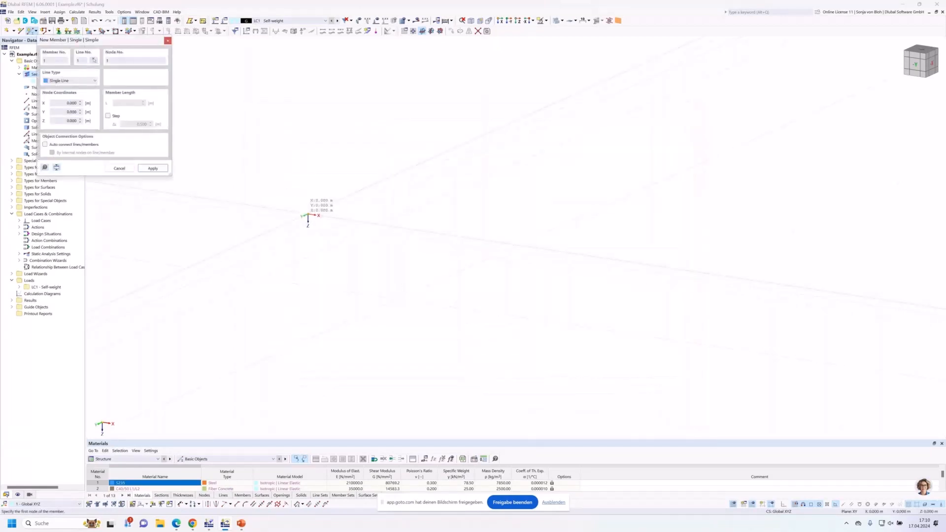
left_click(310, 217)
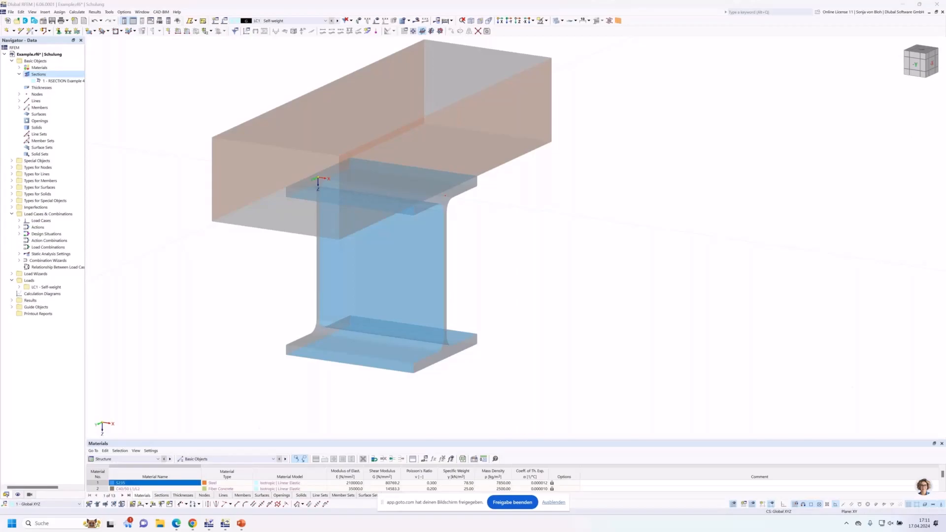
Step: Switch to the Dlubal website in the browser and look through its support and learning topics and its events offerings
key("super+d")
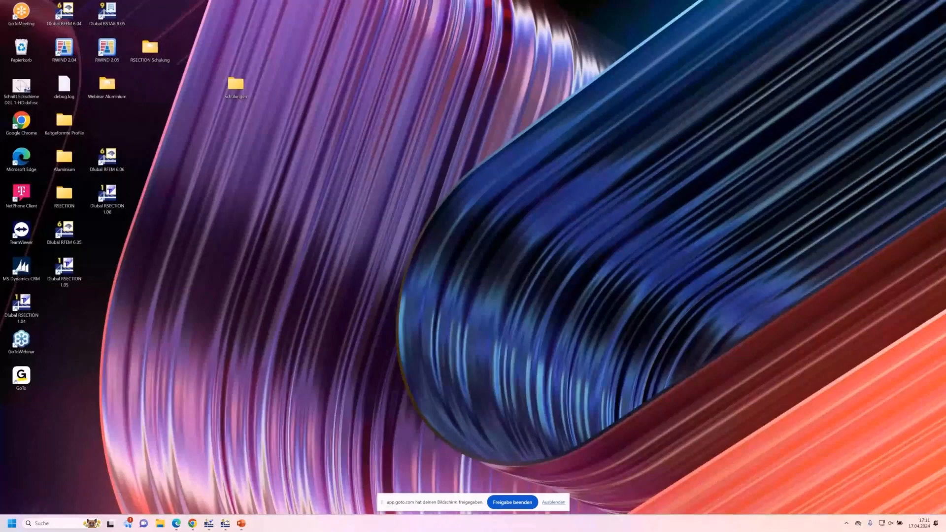
key("alt+Tab")
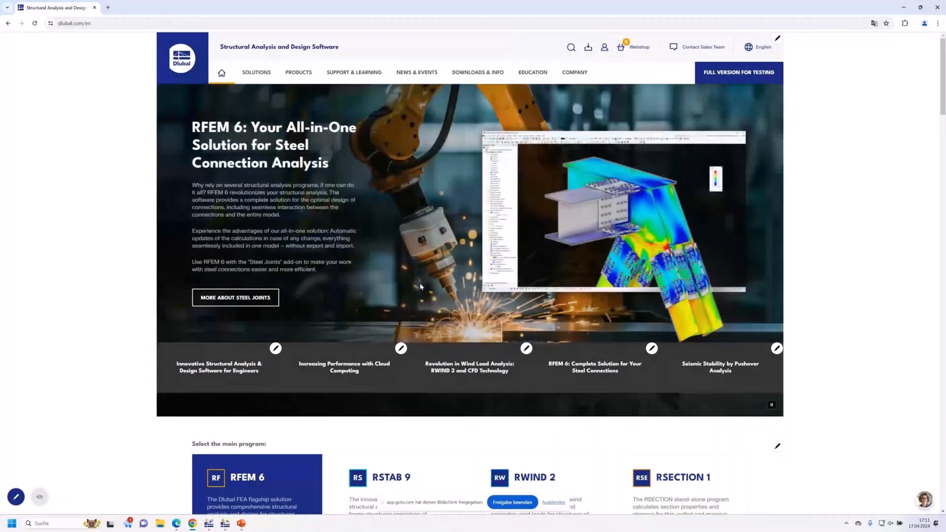
left_click(344, 74)
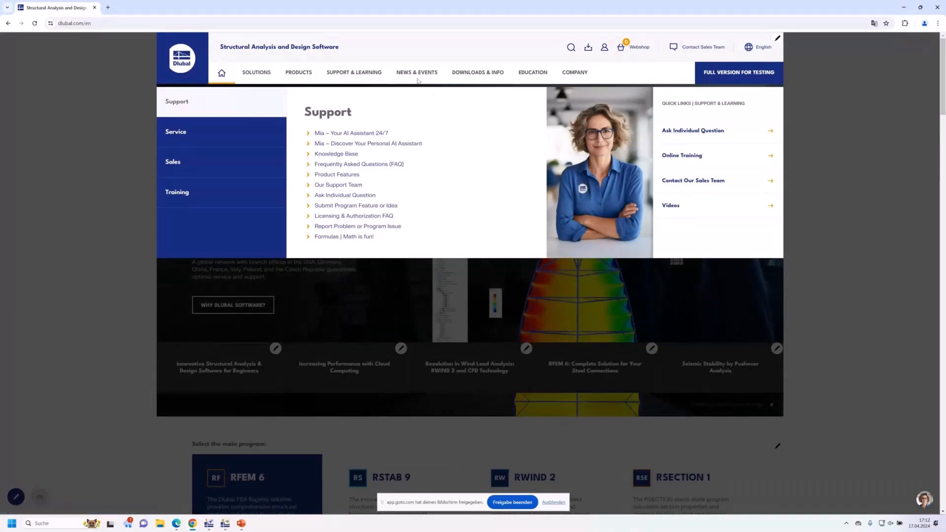
mouse_move(421, 77)
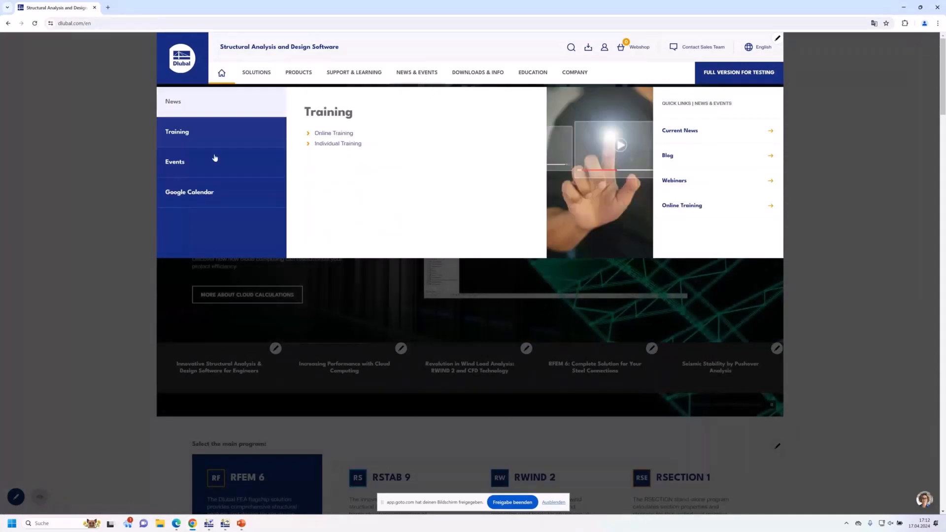
mouse_move(215, 159)
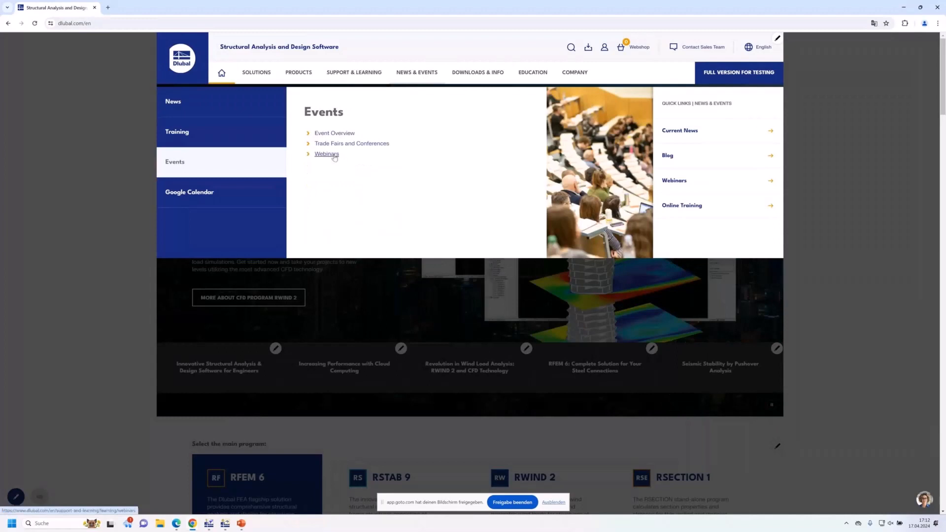